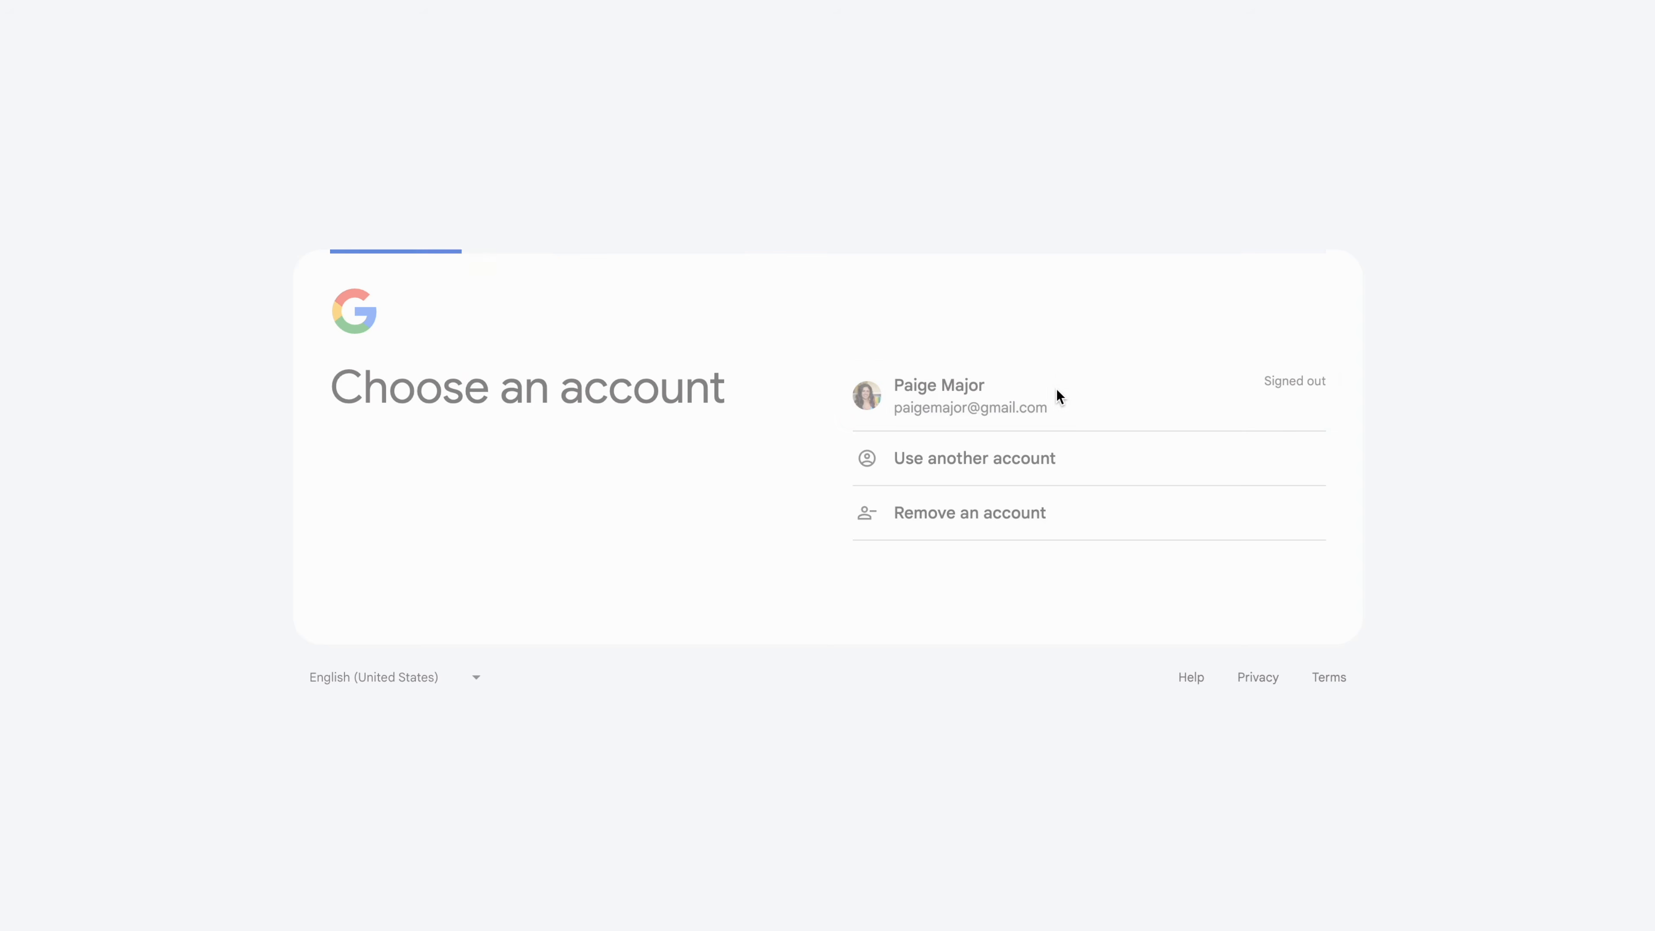
Sign in with the account password and choose tapping Yes on a phone or tablet for 2-Step Verification
{"action": "left_click", "coordinate": [1056, 390]}
{"action": "type", "text": "•"}
{"action": "key", "text": "Return"}
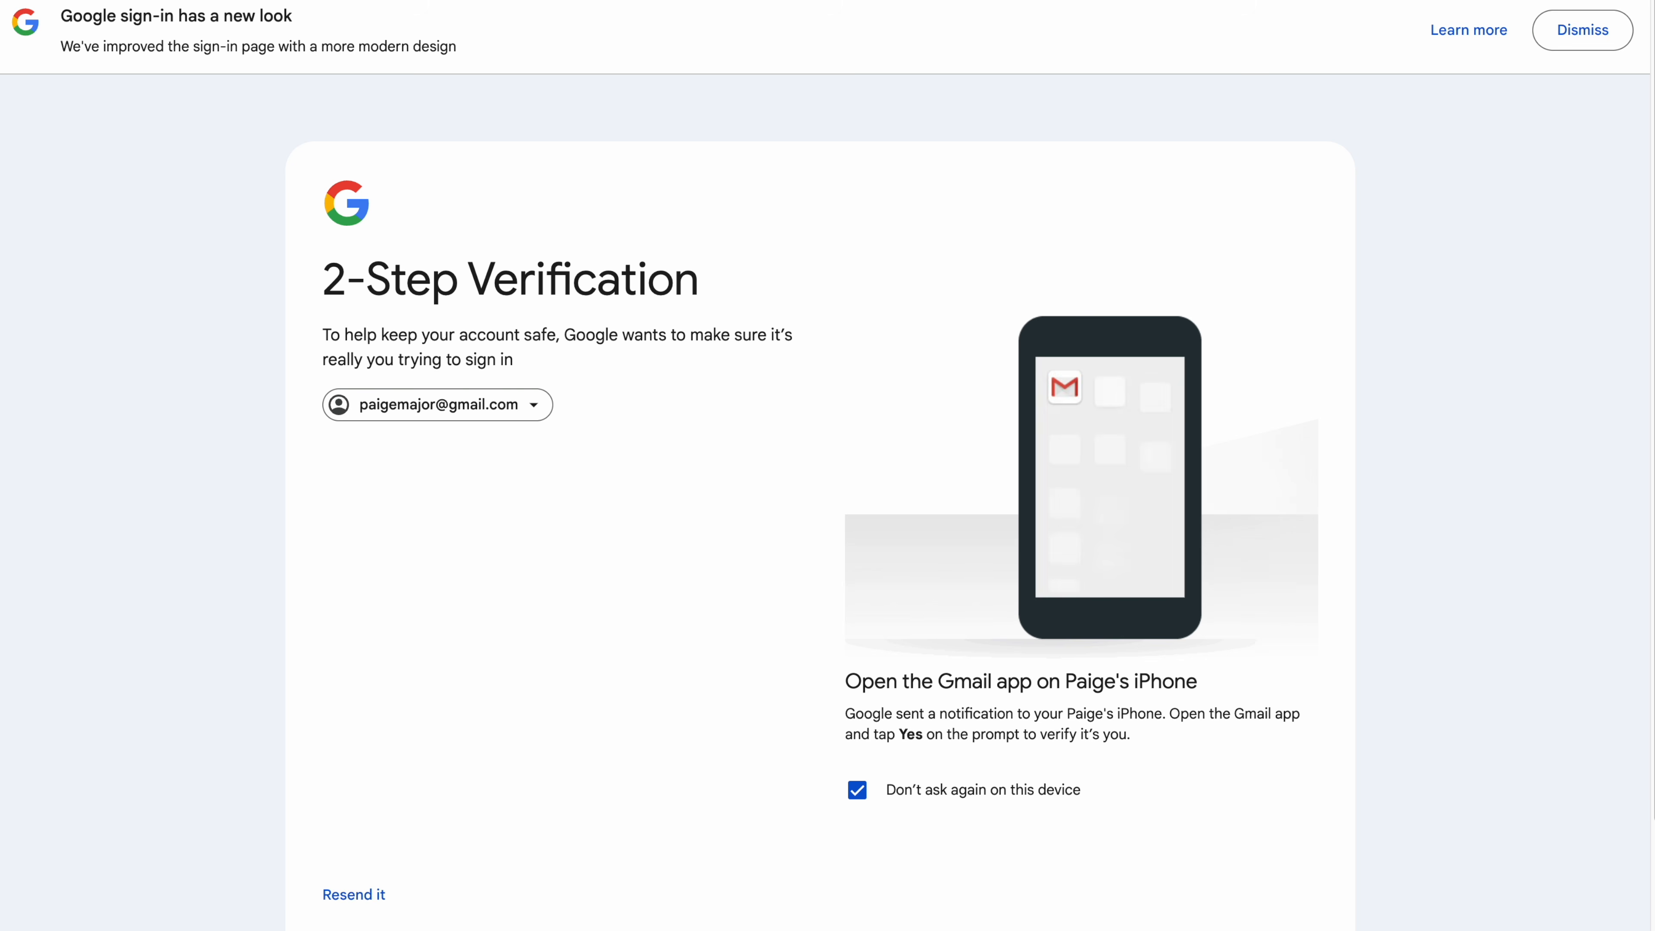
{"action": "scroll", "coordinate": [1276, 629], "scroll_direction": "down", "scroll_amount": 3}
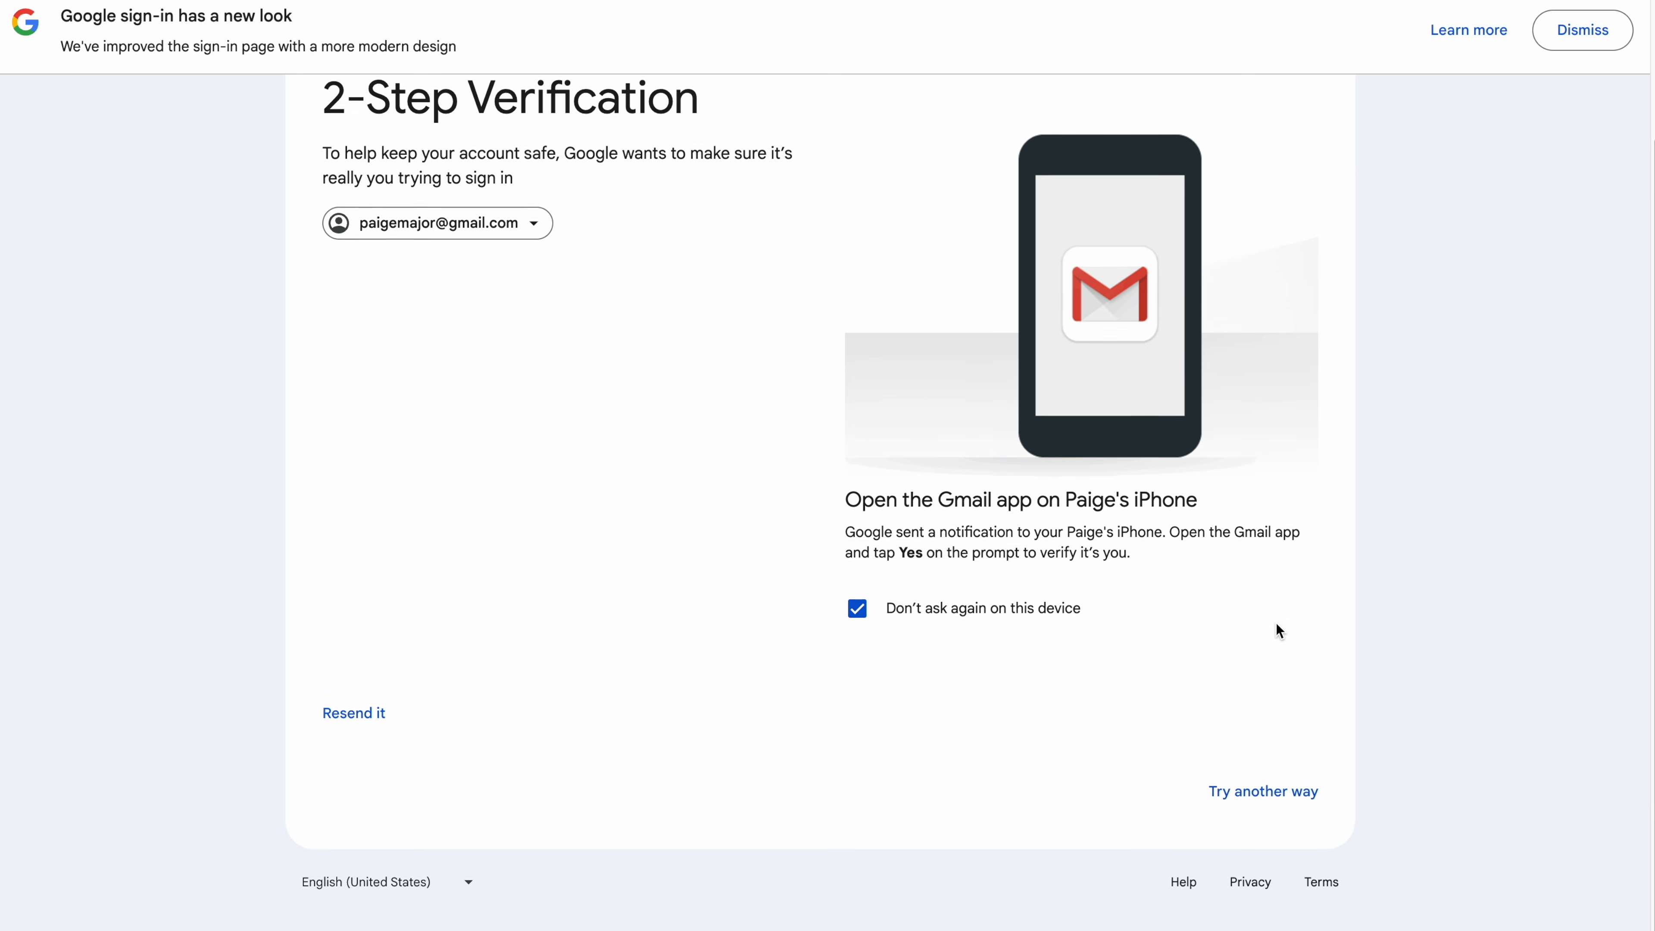
{"action": "left_click", "coordinate": [1267, 807]}
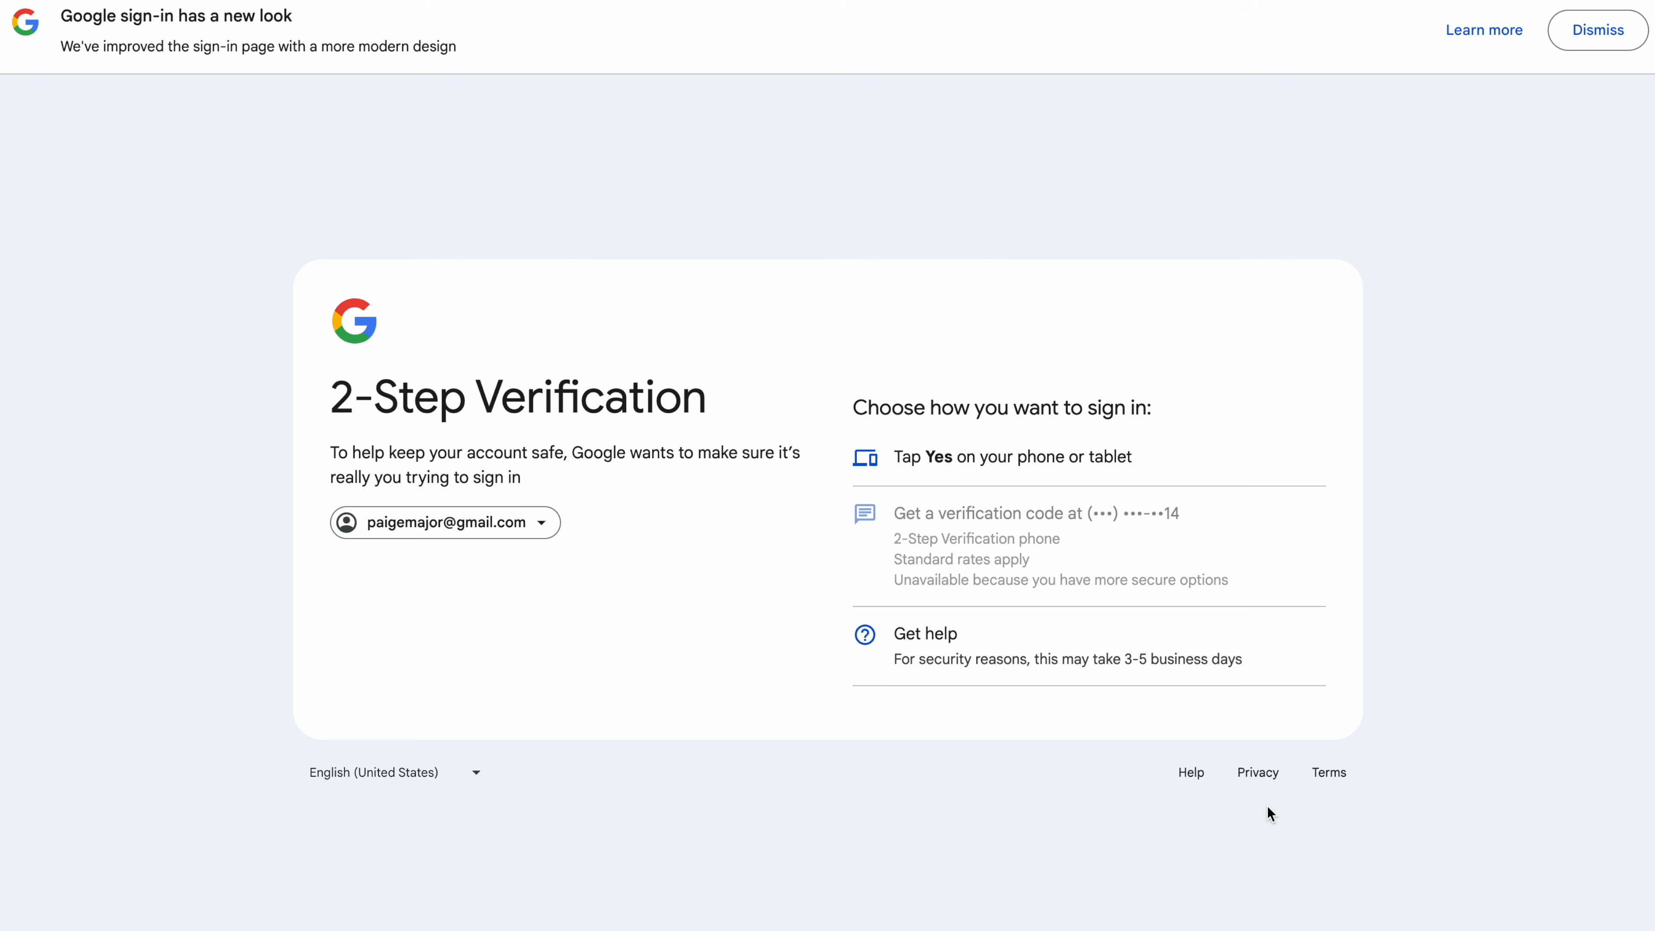
{"action": "left_click", "coordinate": [1046, 453]}
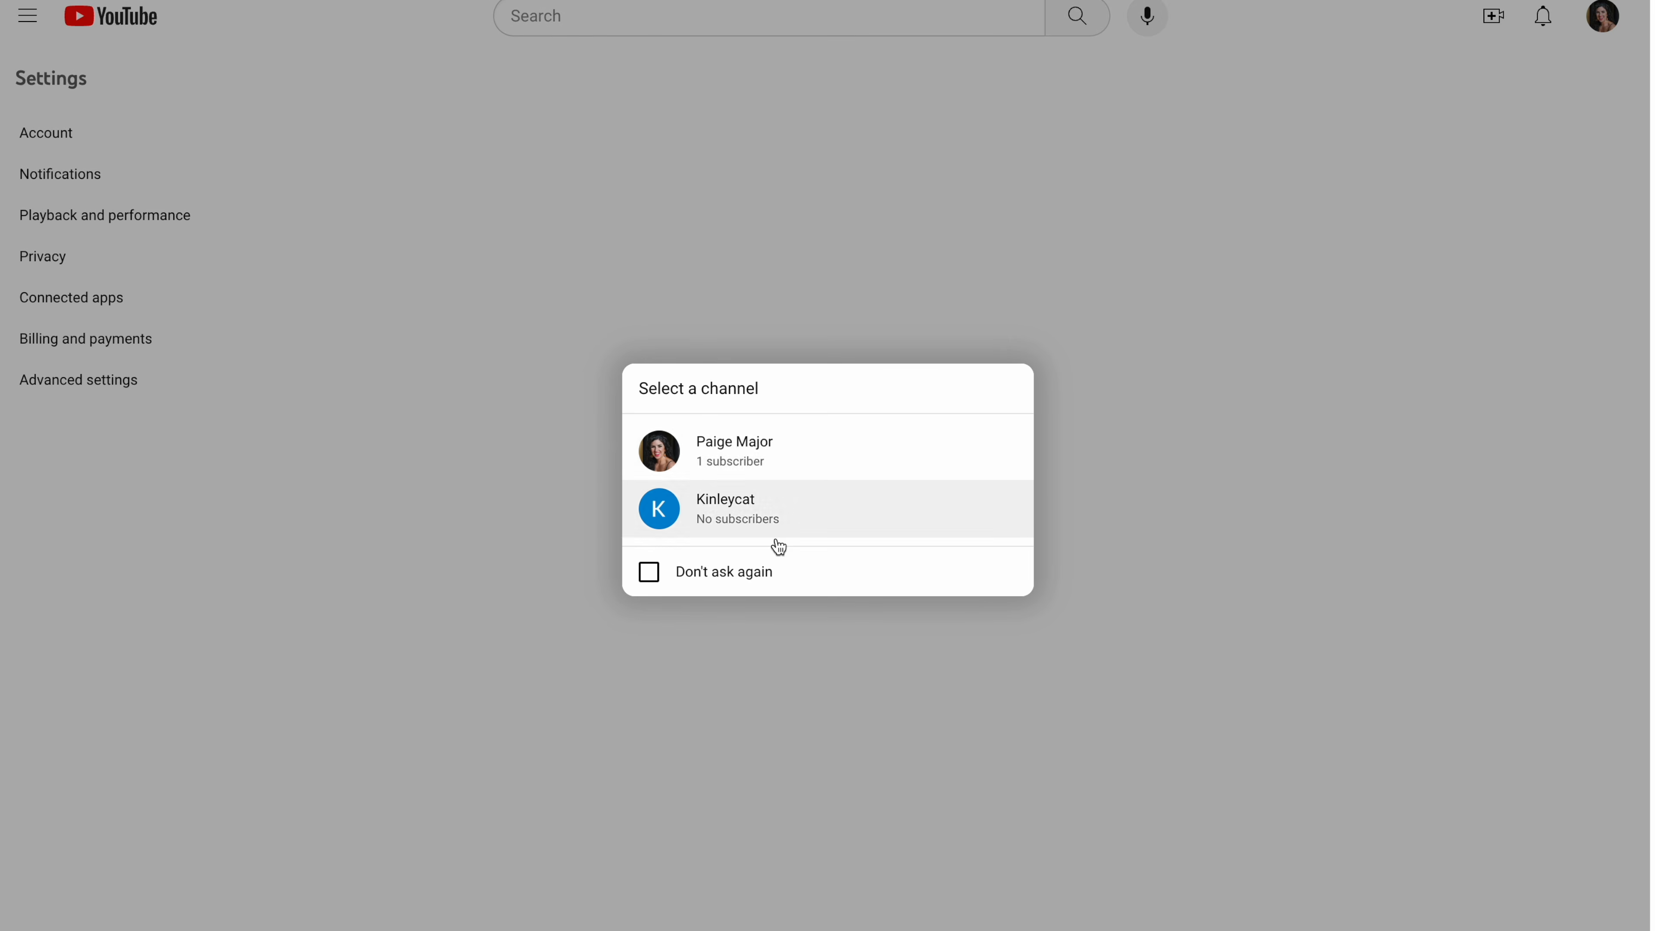
Select the personal channel with one subscriber and open the new channel form from its account settings
{"action": "left_click", "coordinate": [914, 456]}
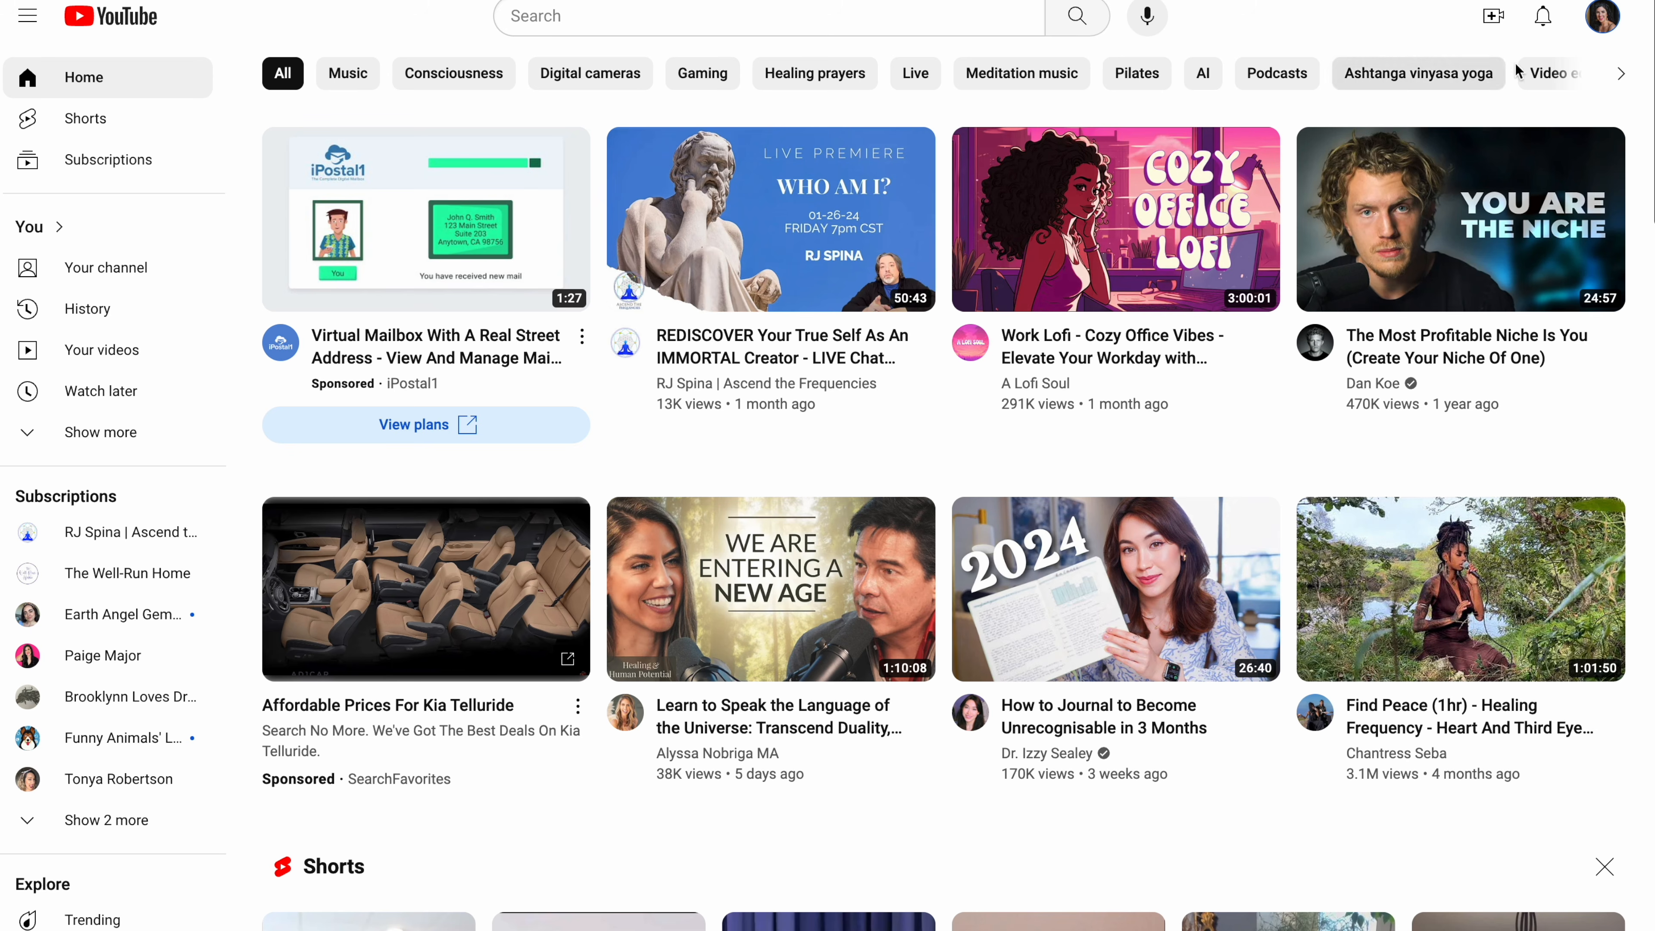
{"action": "left_click", "coordinate": [1603, 17]}
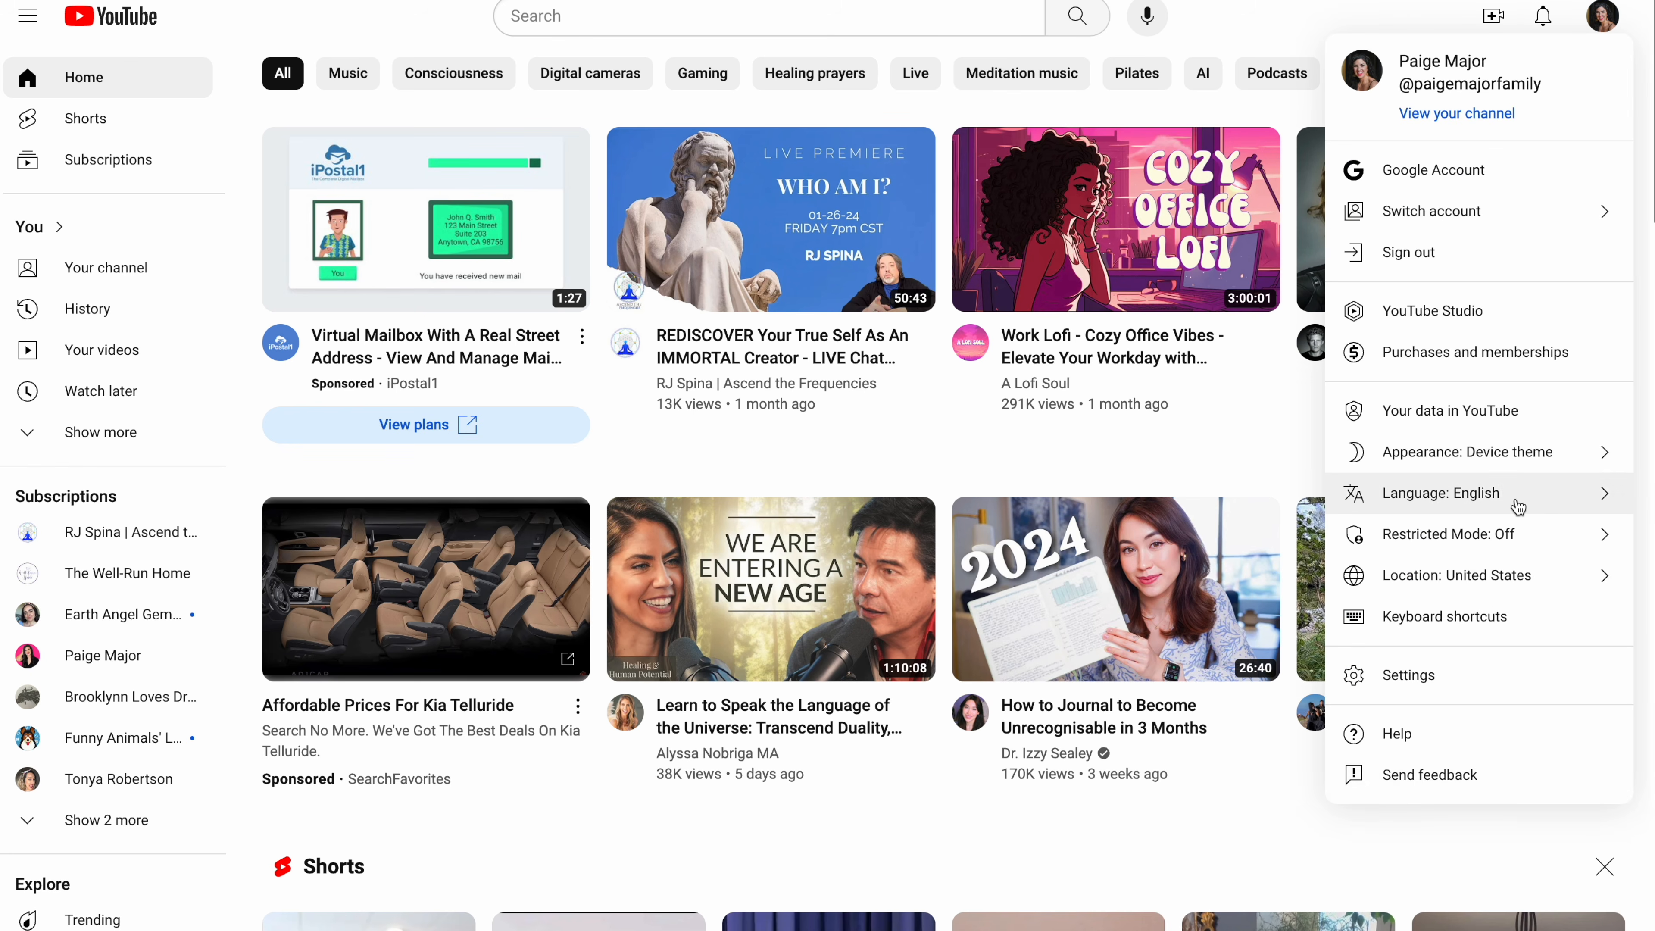
{"action": "left_click", "coordinate": [1436, 672]}
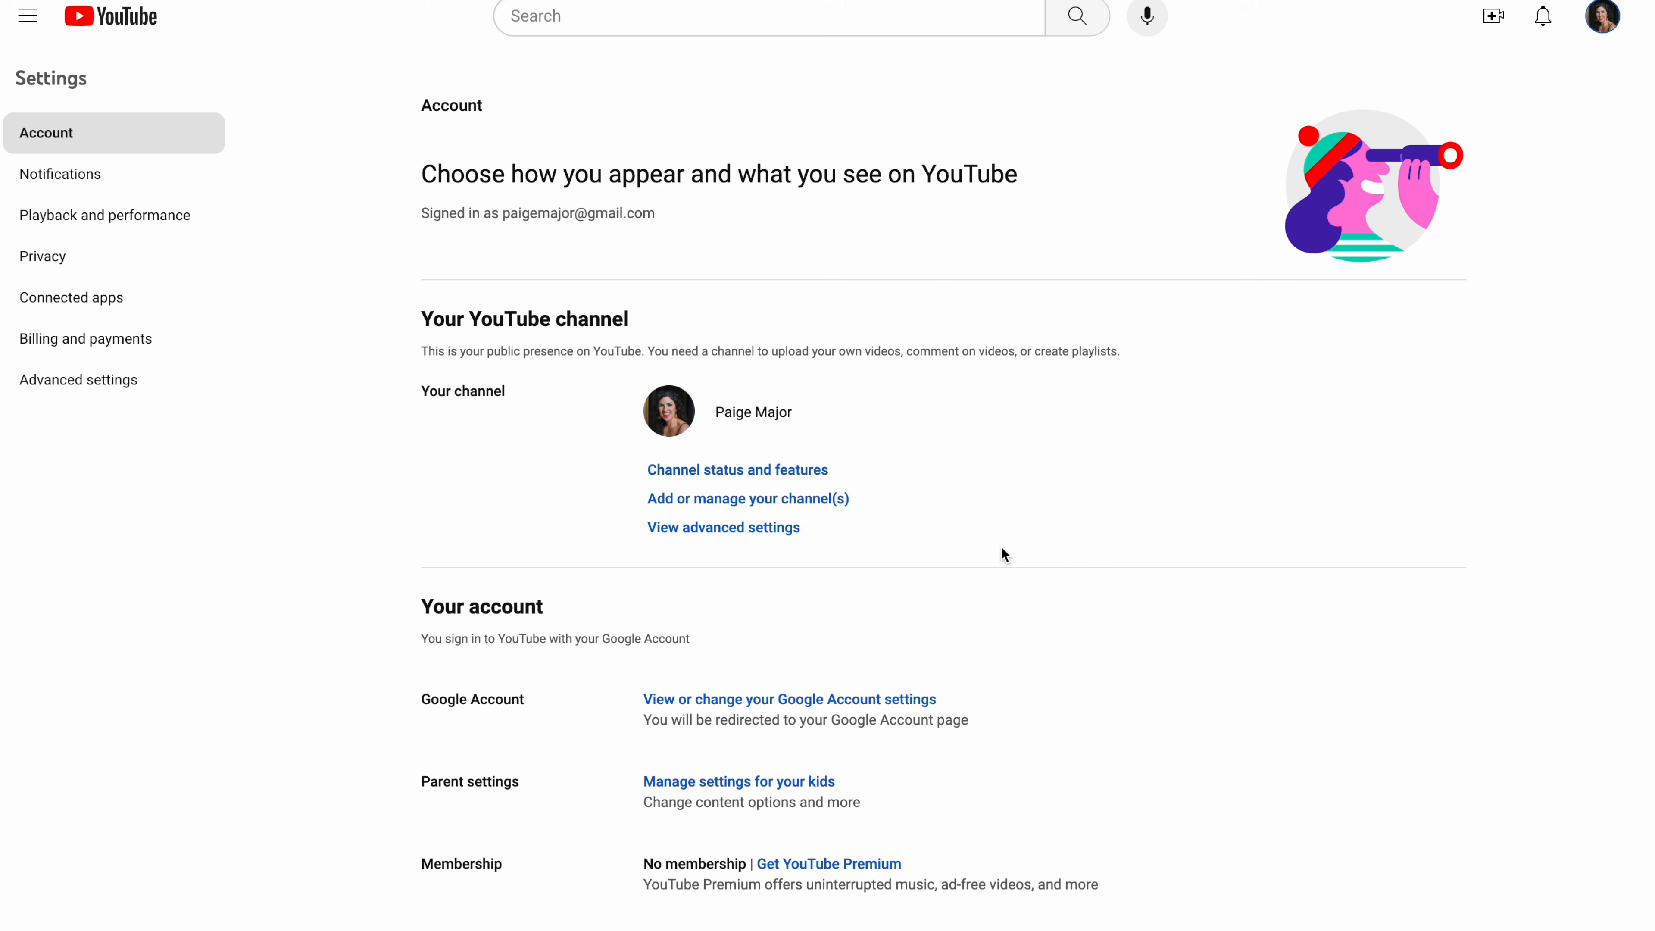
{"action": "left_click", "coordinate": [791, 500]}
{"action": "left_click", "coordinate": [579, 171]}
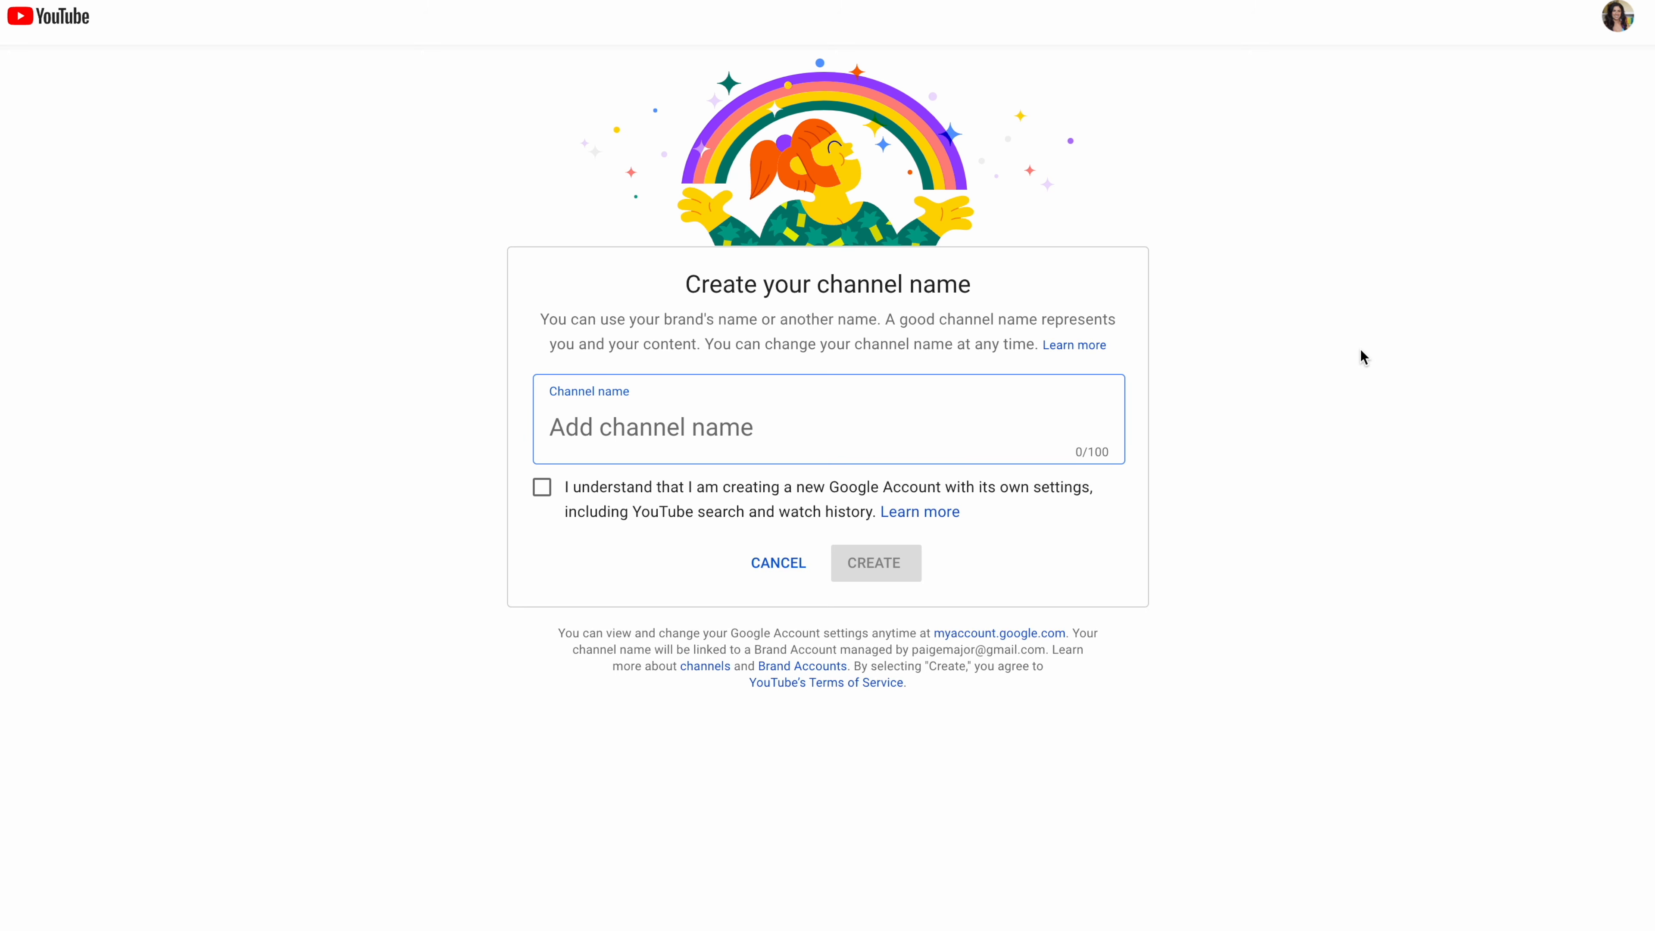
Create the new channel named with the creator's full name followed by "Test", accepting the new Google Account acknowledgement
{"action": "type", "text": "Paige Major Test"}
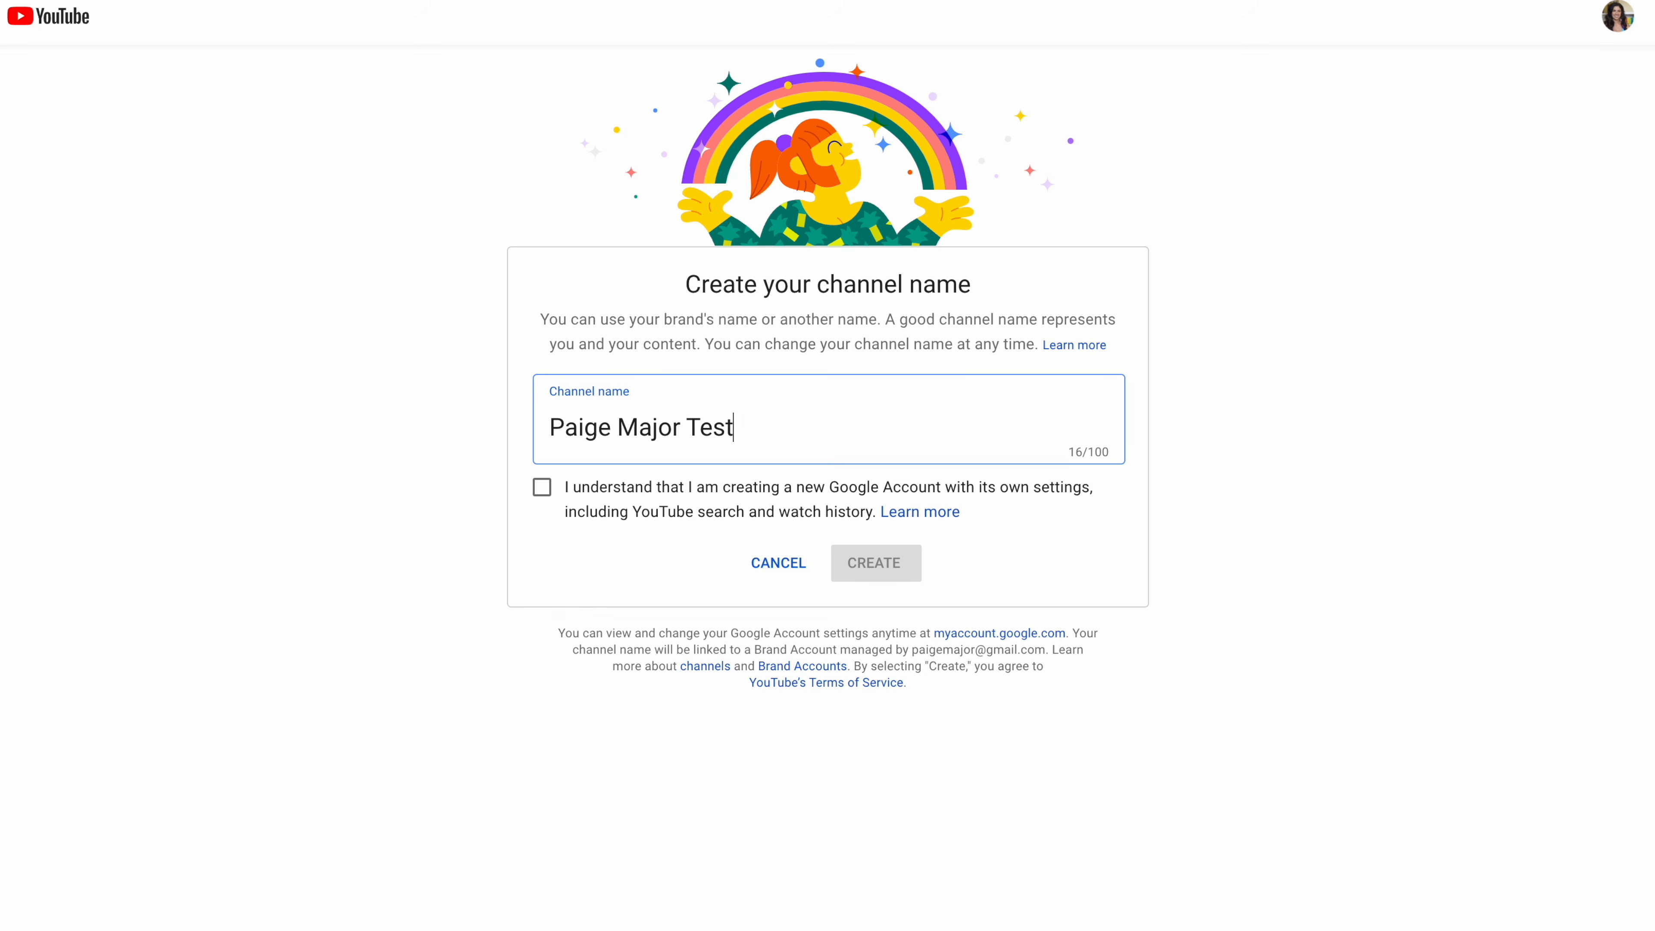
{"action": "left_click", "coordinate": [543, 494]}
{"action": "left_click", "coordinate": [864, 565]}
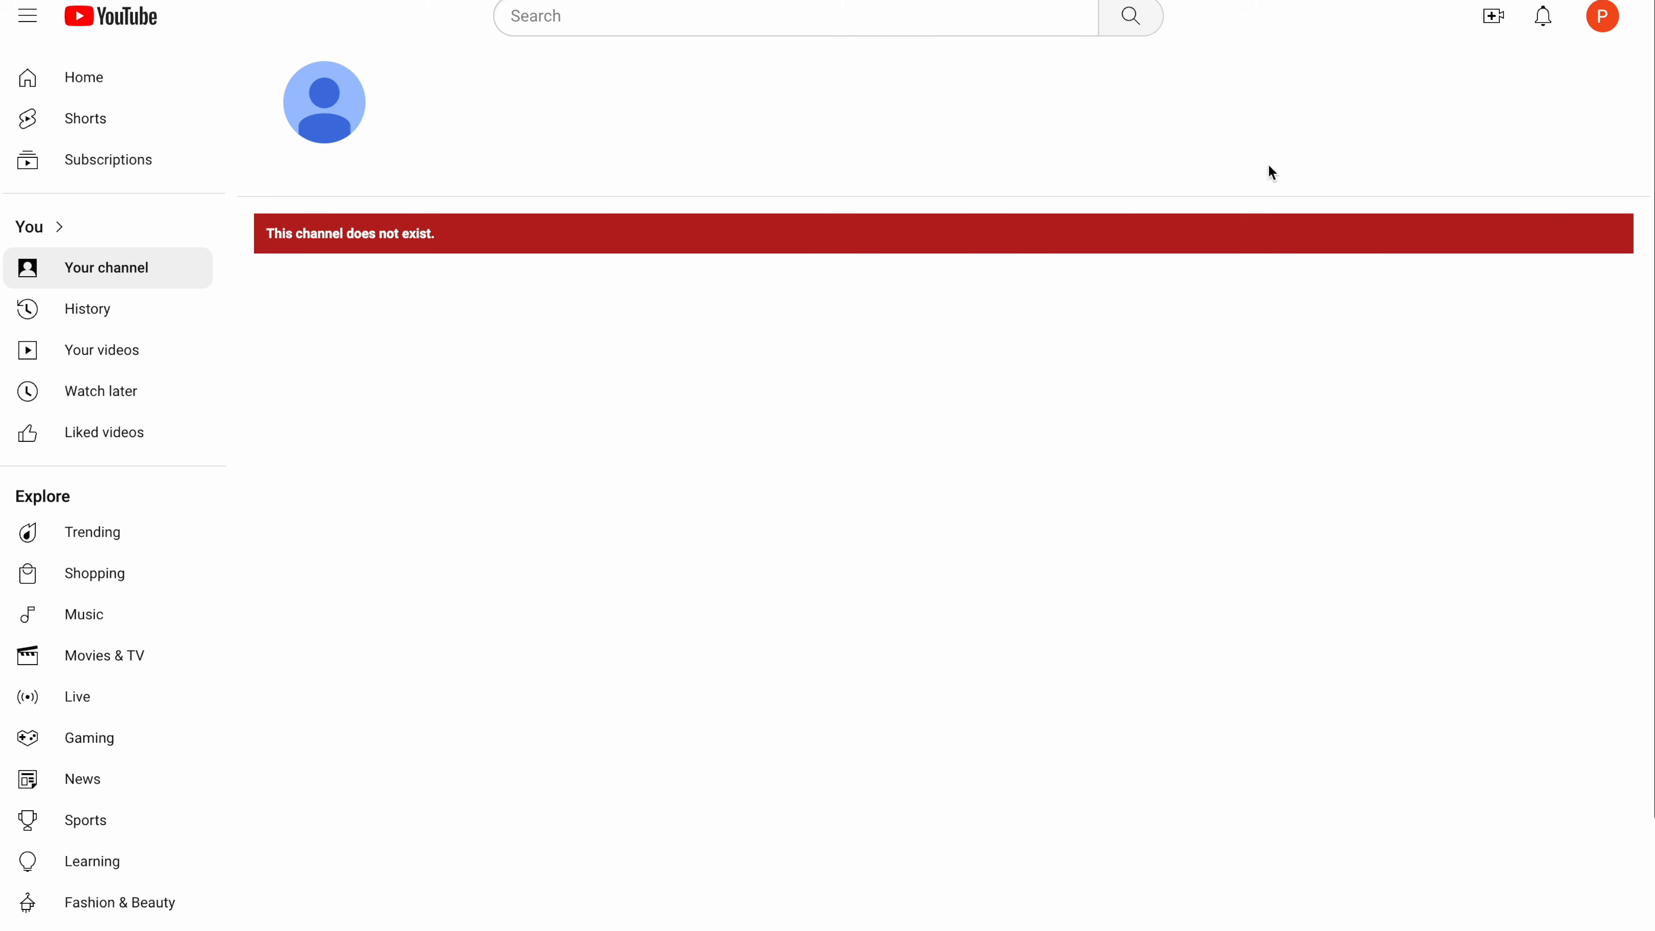
Open YouTube Studio for the new channel and continue past the welcome message
{"action": "left_click", "coordinate": [1604, 26]}
{"action": "left_click", "coordinate": [1502, 317]}
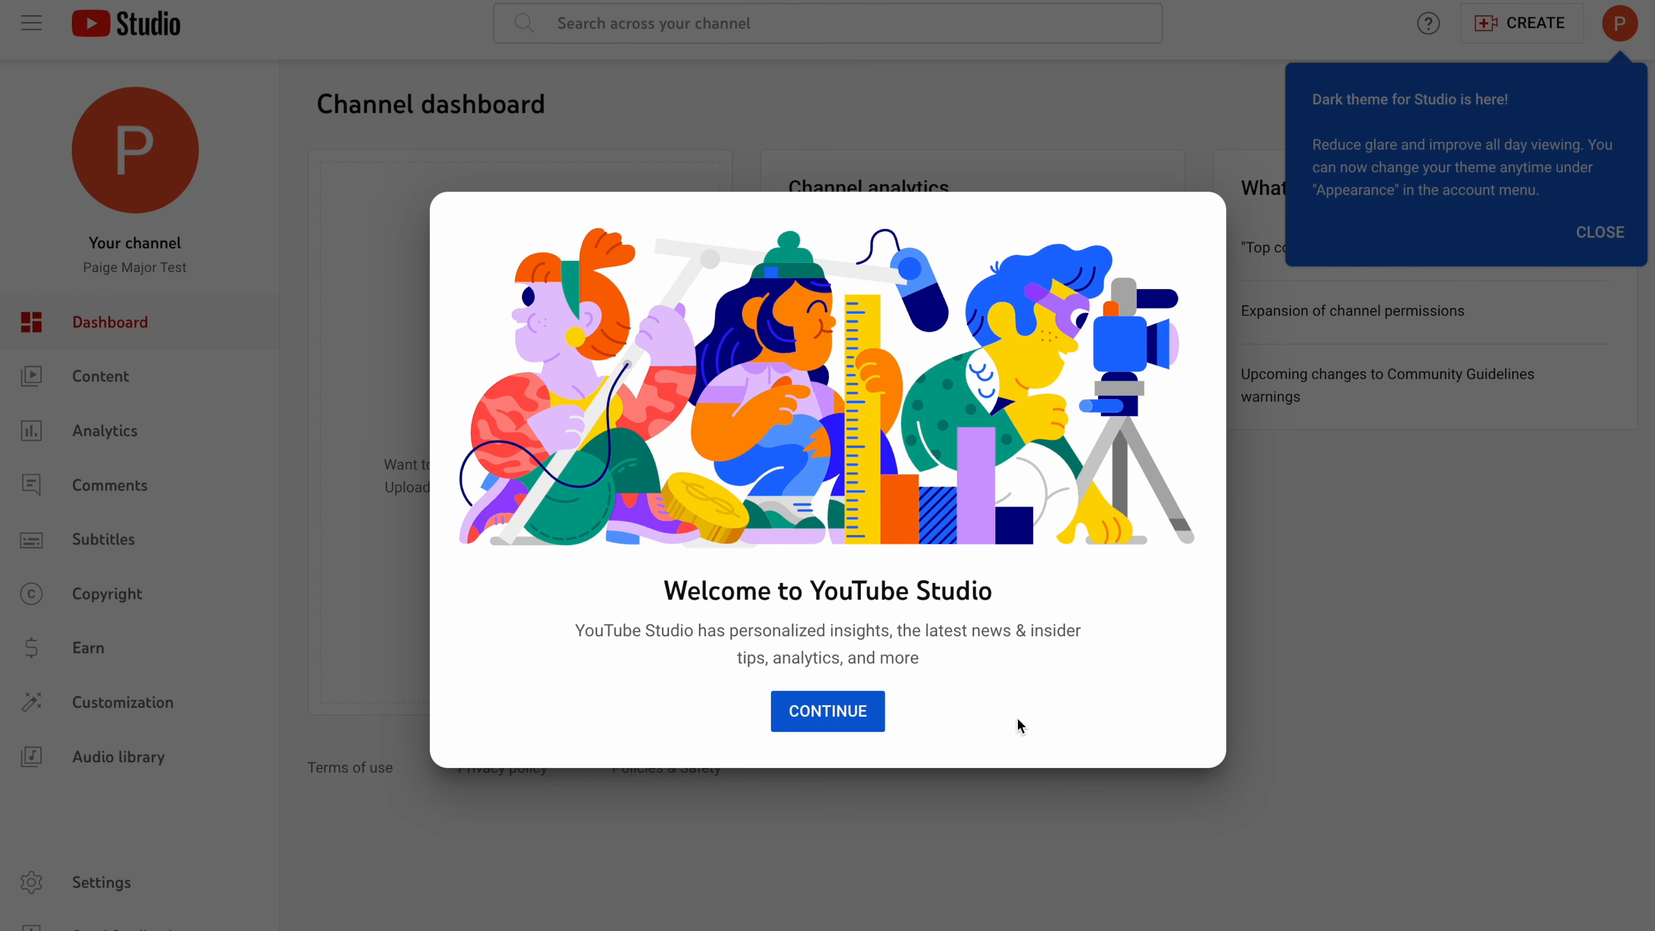
{"action": "left_click", "coordinate": [842, 724]}
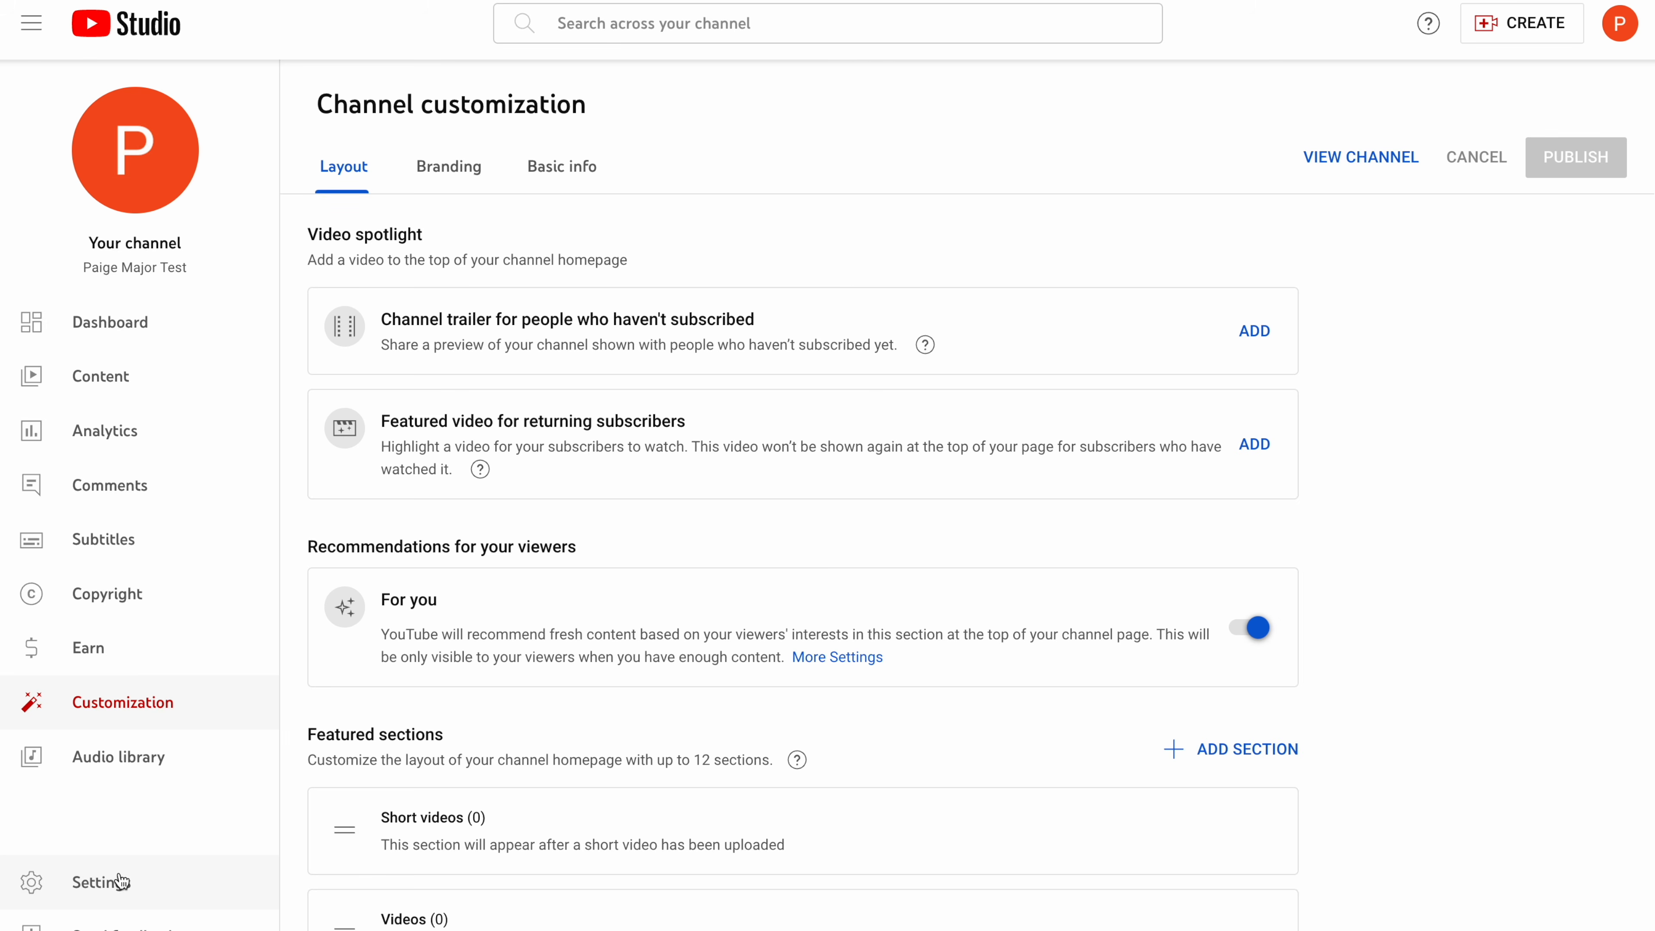
Set the channel's country of residence to United States in its basic settings and begin editing the keywords
{"action": "left_click", "coordinate": [120, 882]}
{"action": "left_click", "coordinate": [445, 292]}
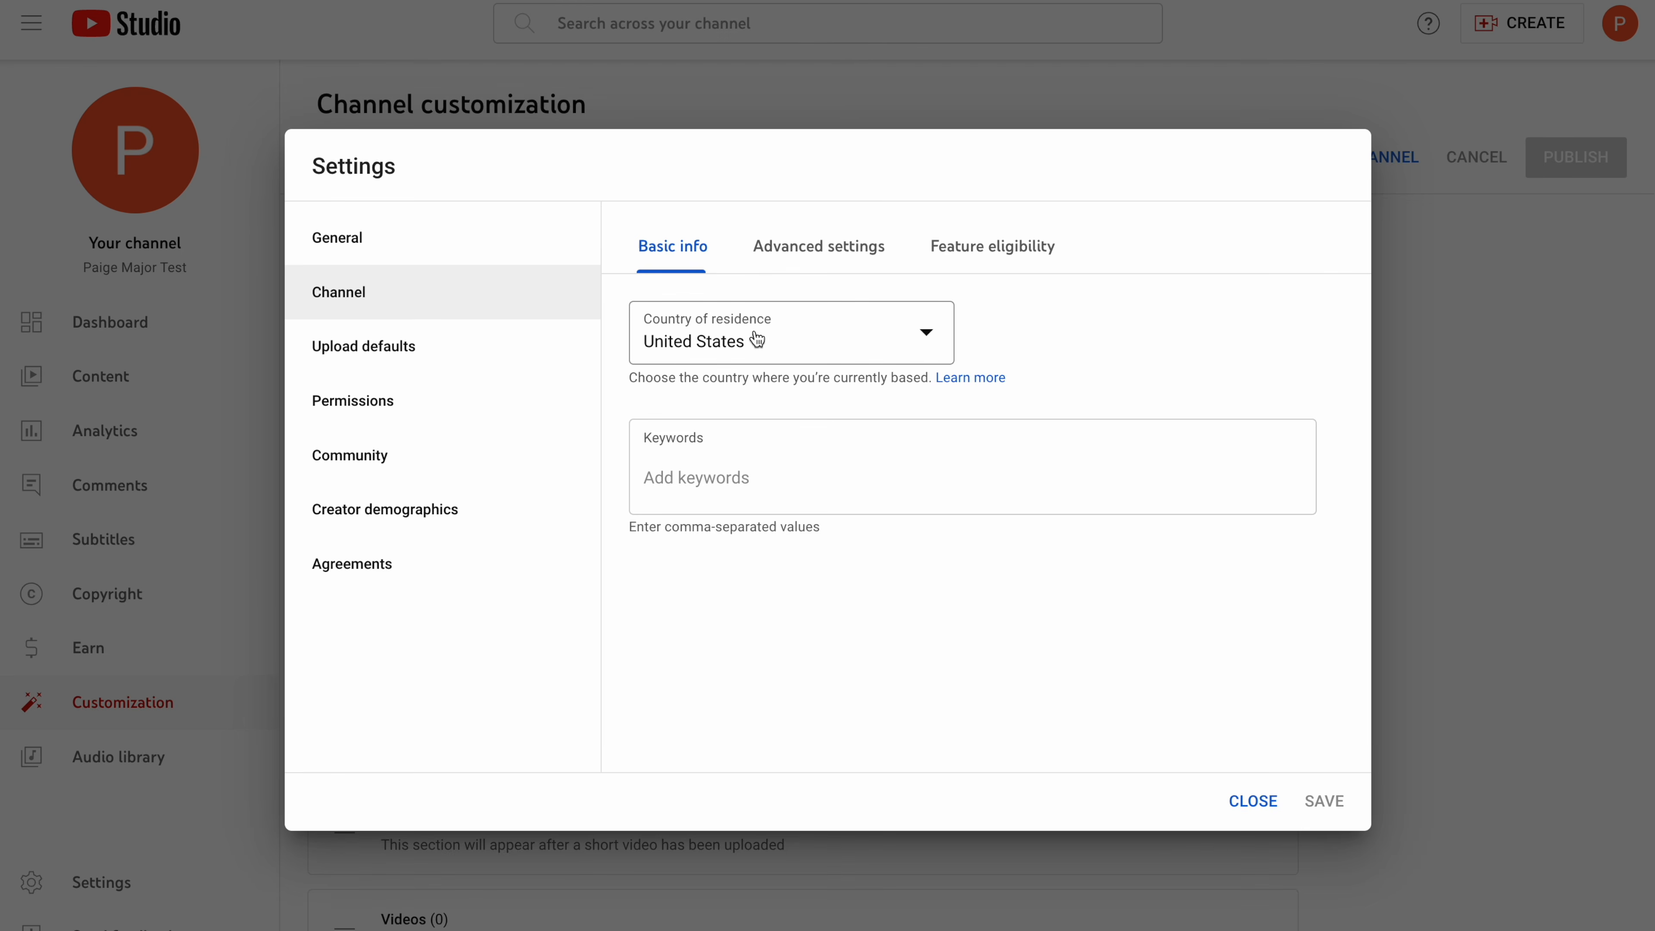
{"action": "left_click", "coordinate": [756, 339]}
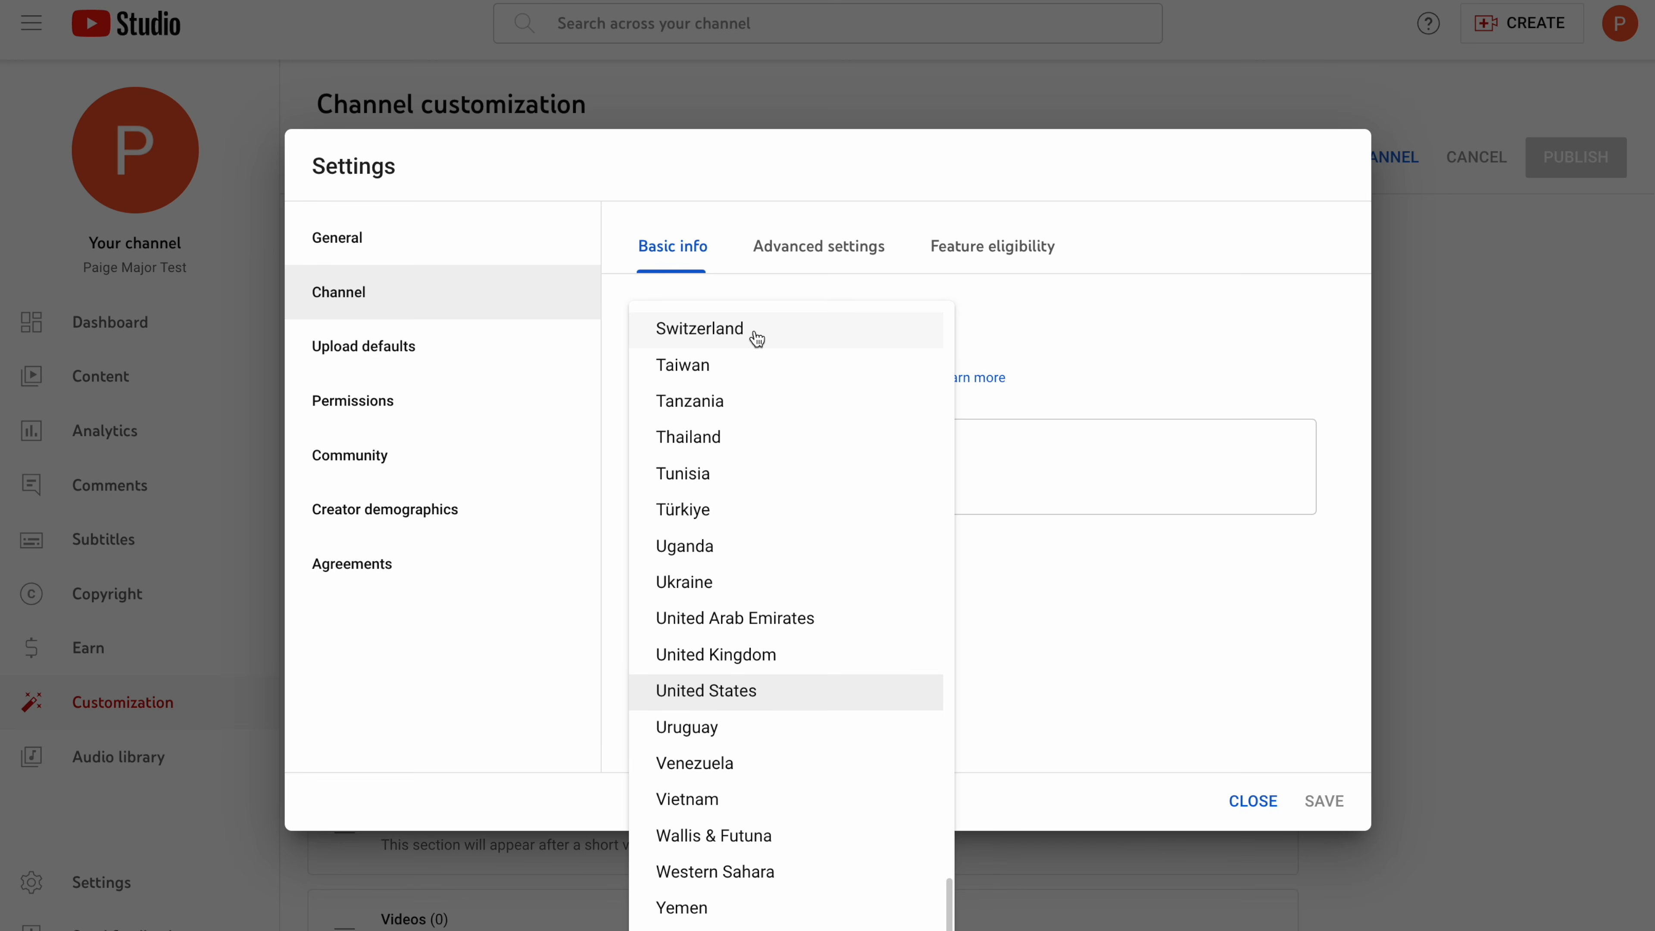
{"action": "left_click", "coordinate": [729, 693]}
{"action": "left_click", "coordinate": [764, 474]}
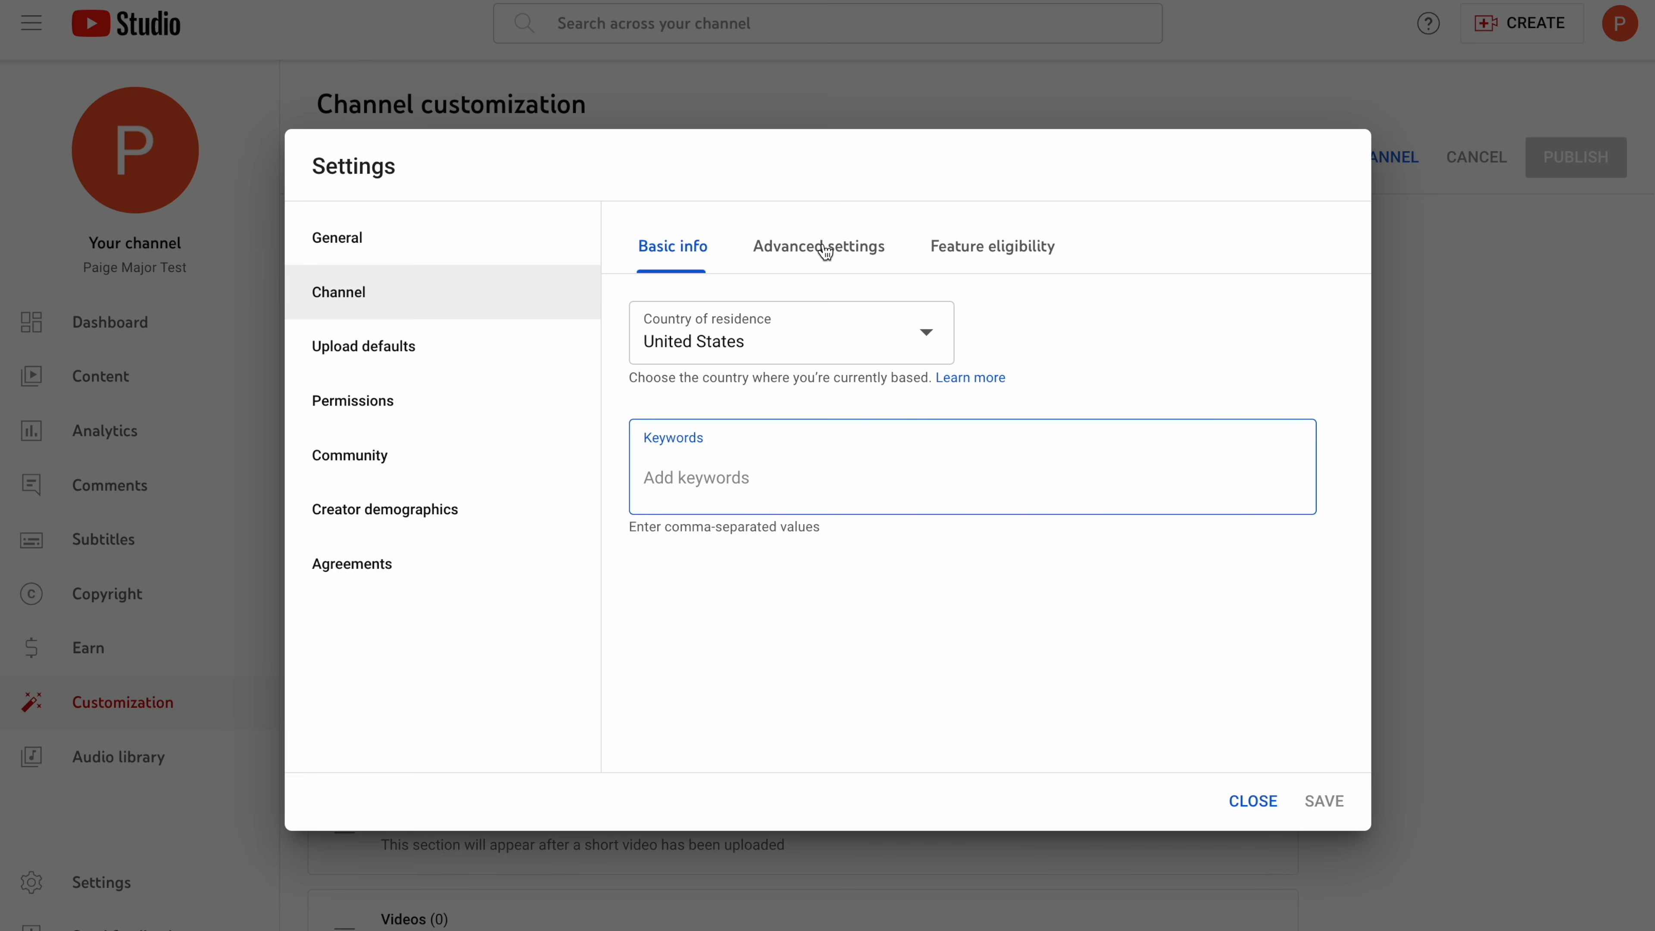
Set the channel's audience to not made for kids in the advanced channel settings
{"action": "left_click", "coordinate": [820, 245]}
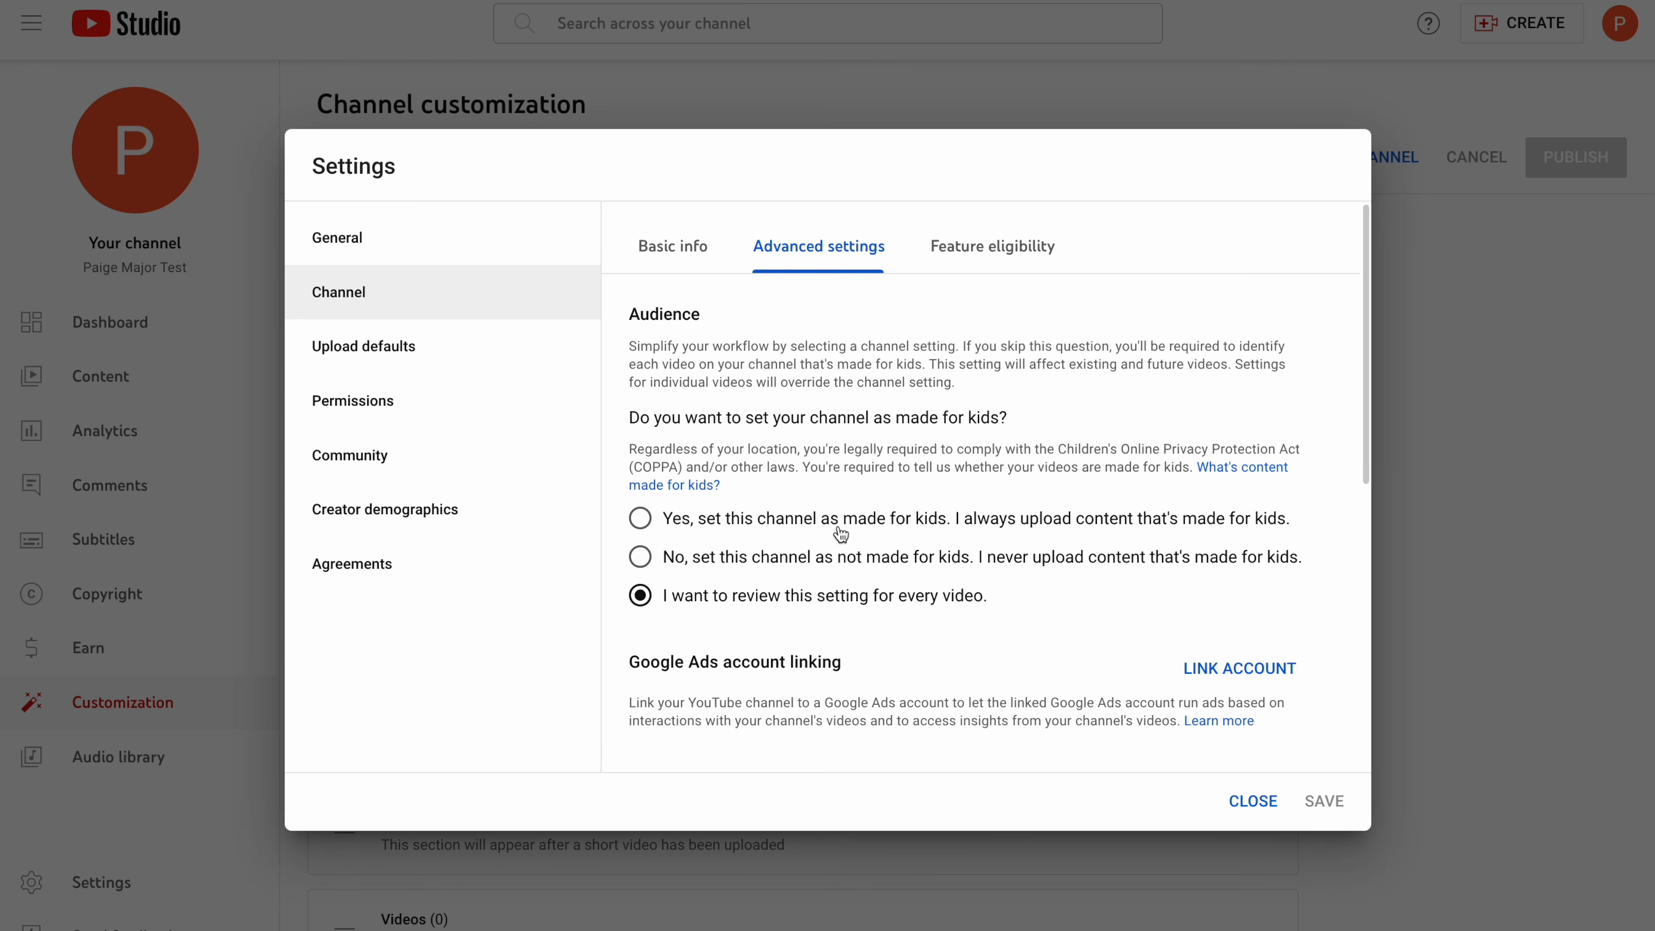
{"action": "left_click", "coordinate": [810, 562]}
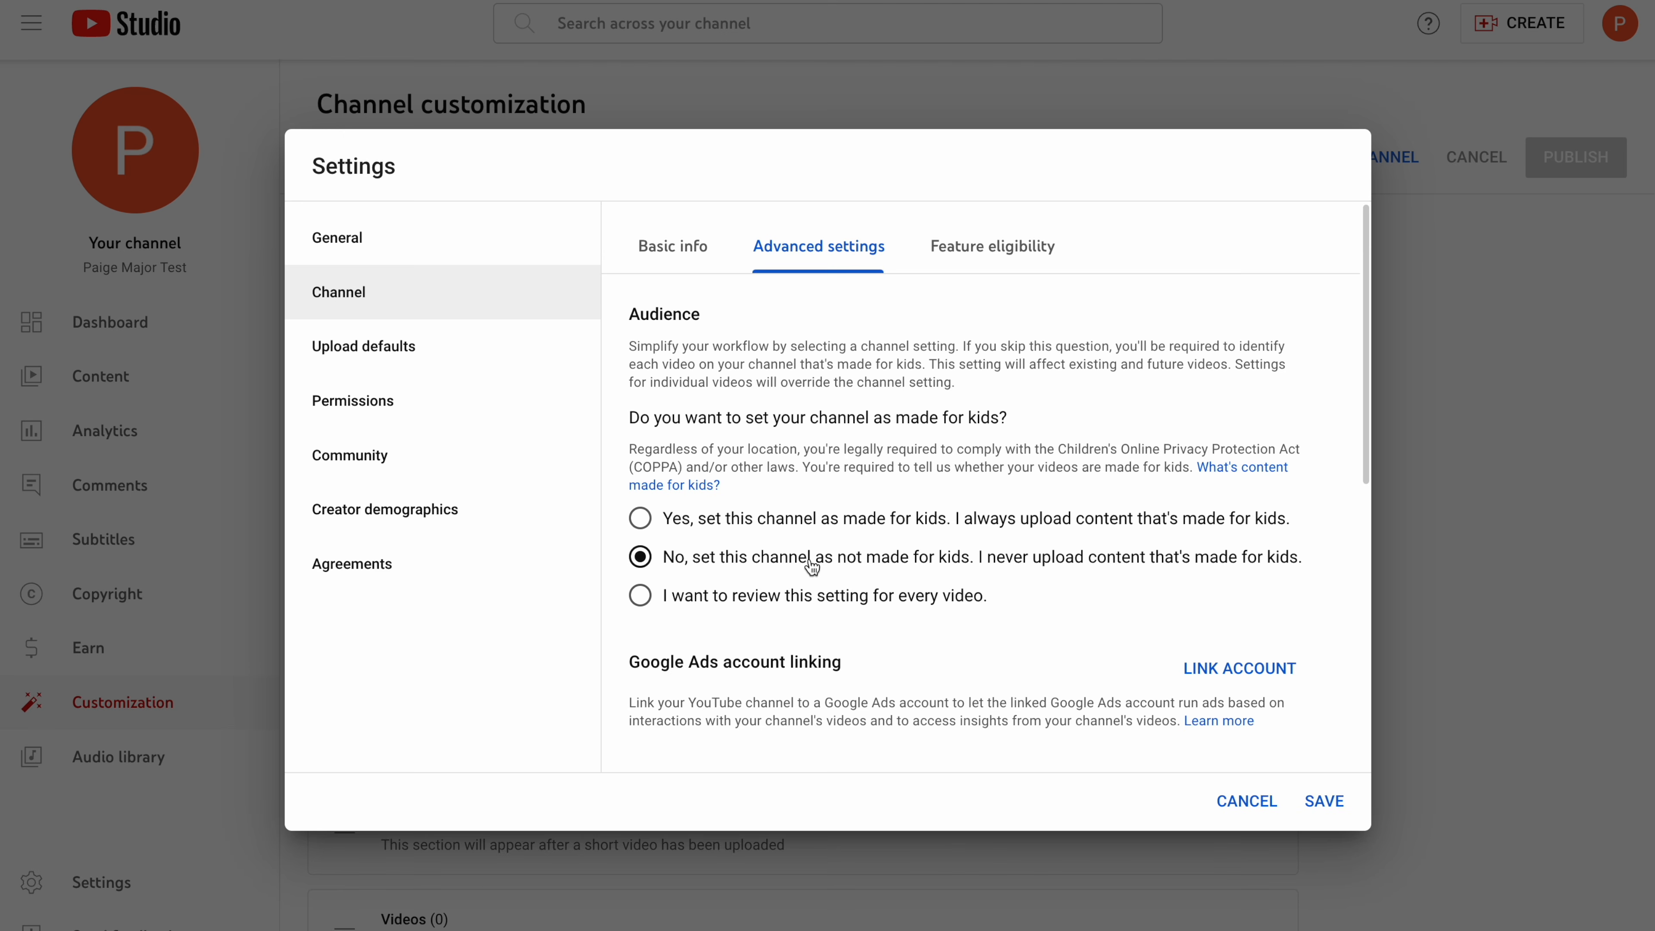
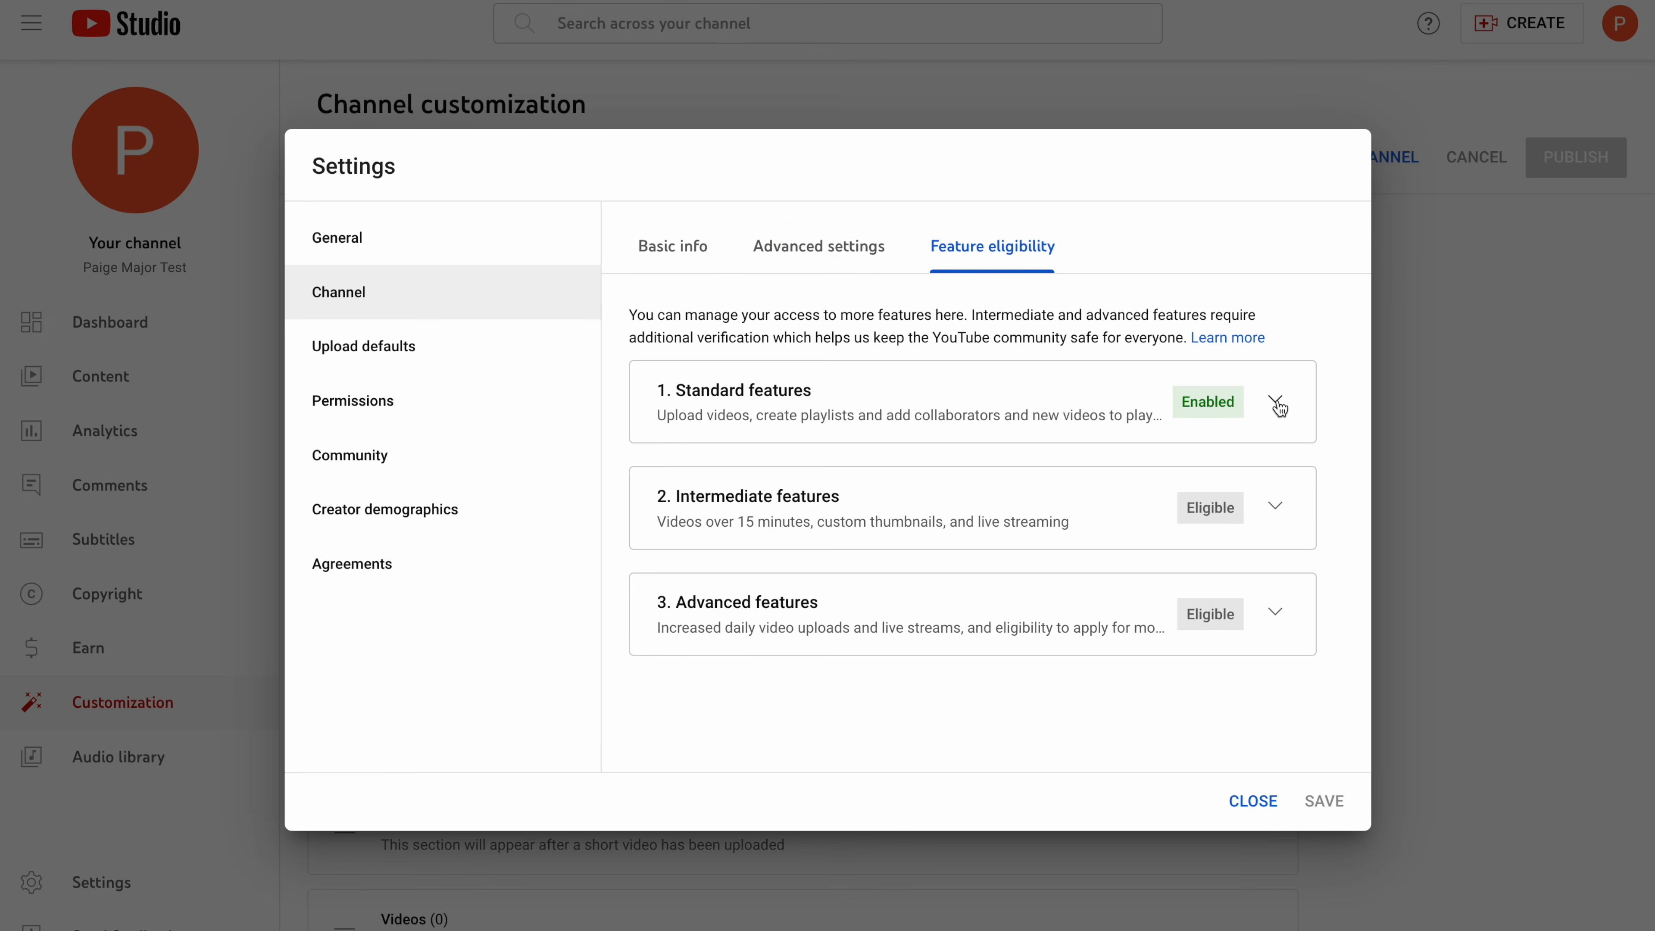
Start phone verification for the intermediate features and request a text message code, entering the creator's phone number
{"action": "left_click", "coordinate": [1276, 508]}
{"action": "scroll", "coordinate": [1277, 509], "scroll_direction": "down", "scroll_amount": 1}
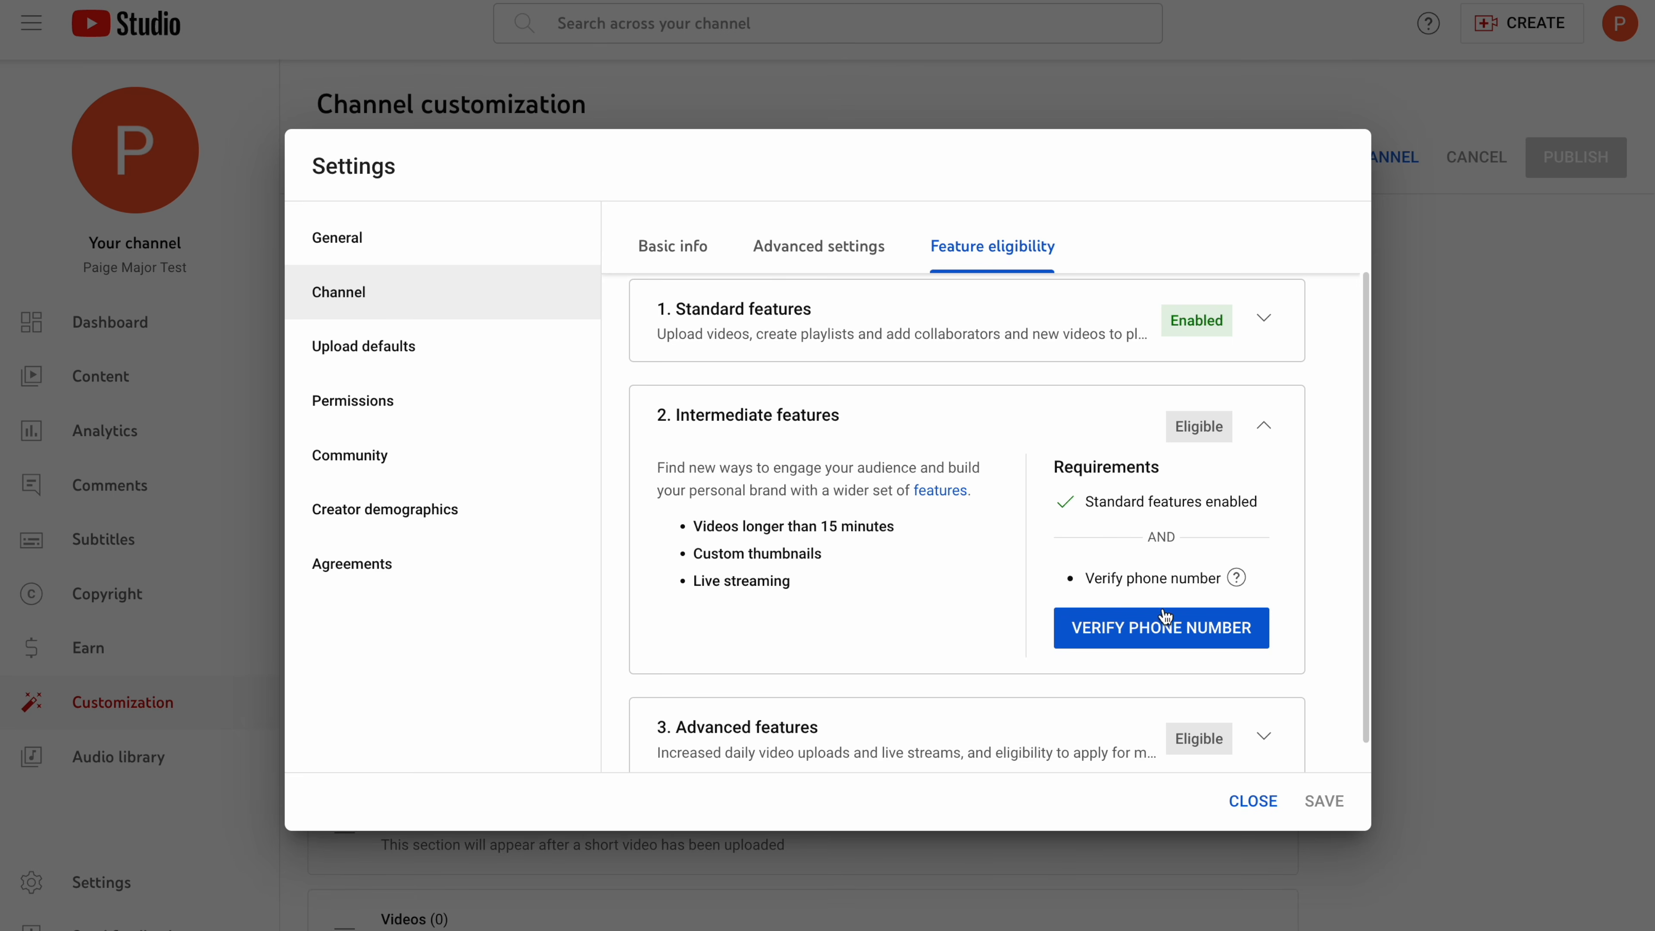
{"action": "left_click", "coordinate": [1163, 623]}
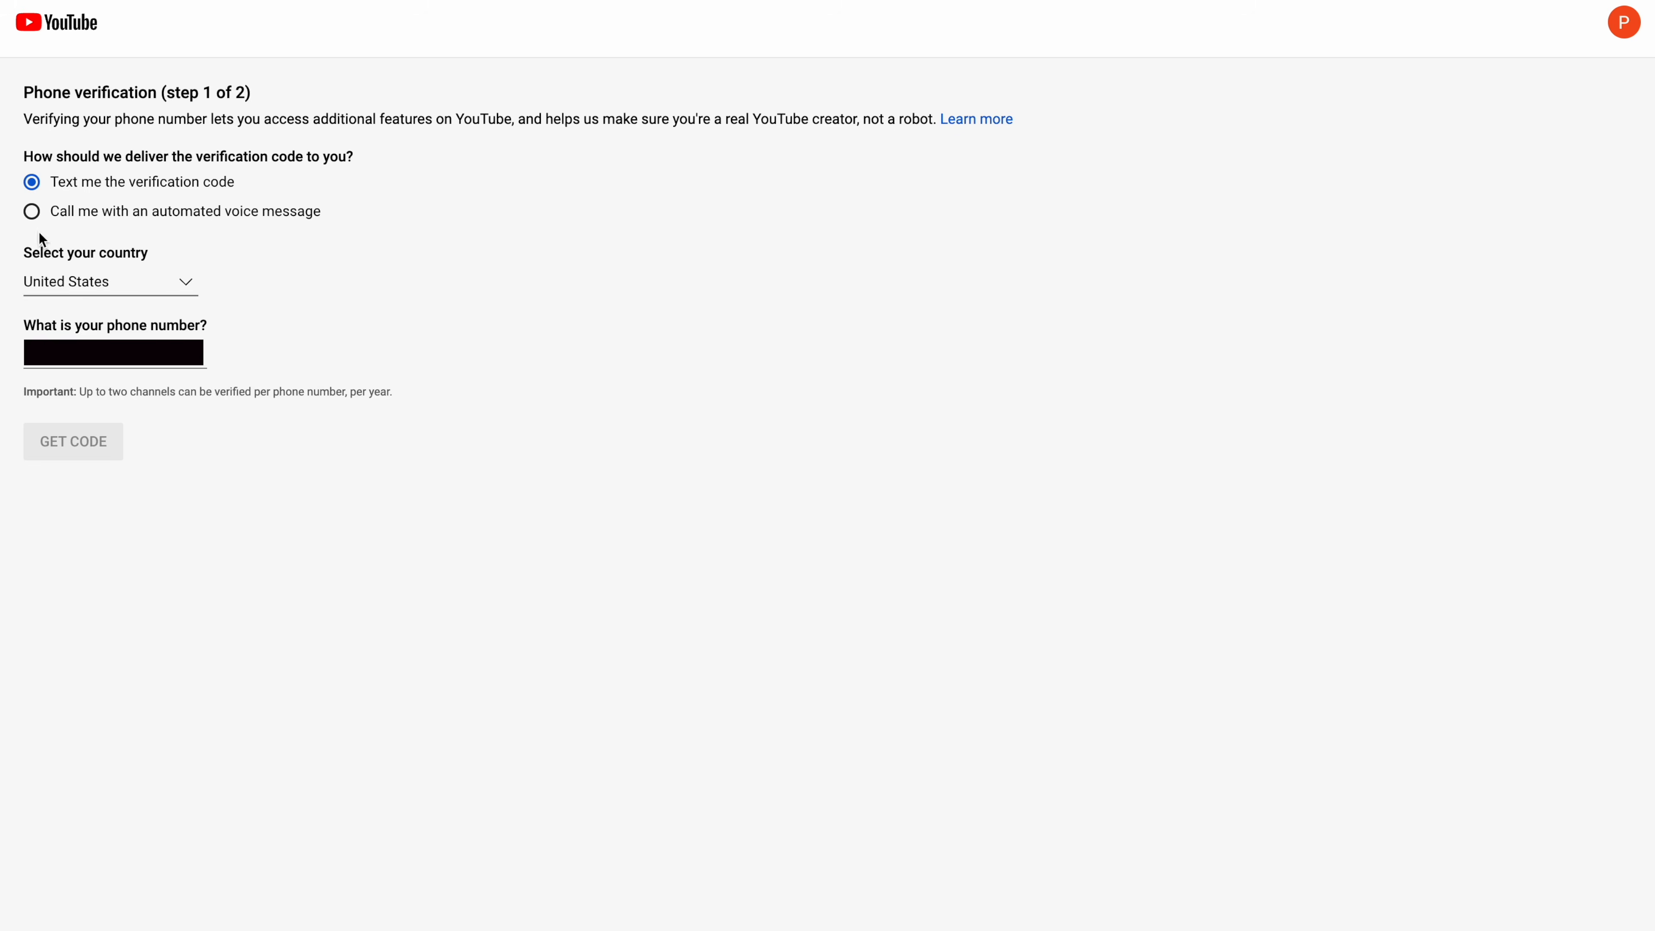
{"action": "left_click", "coordinate": [55, 354]}
{"action": "type", "text": "•"}
{"action": "left_click", "coordinate": [93, 444]}
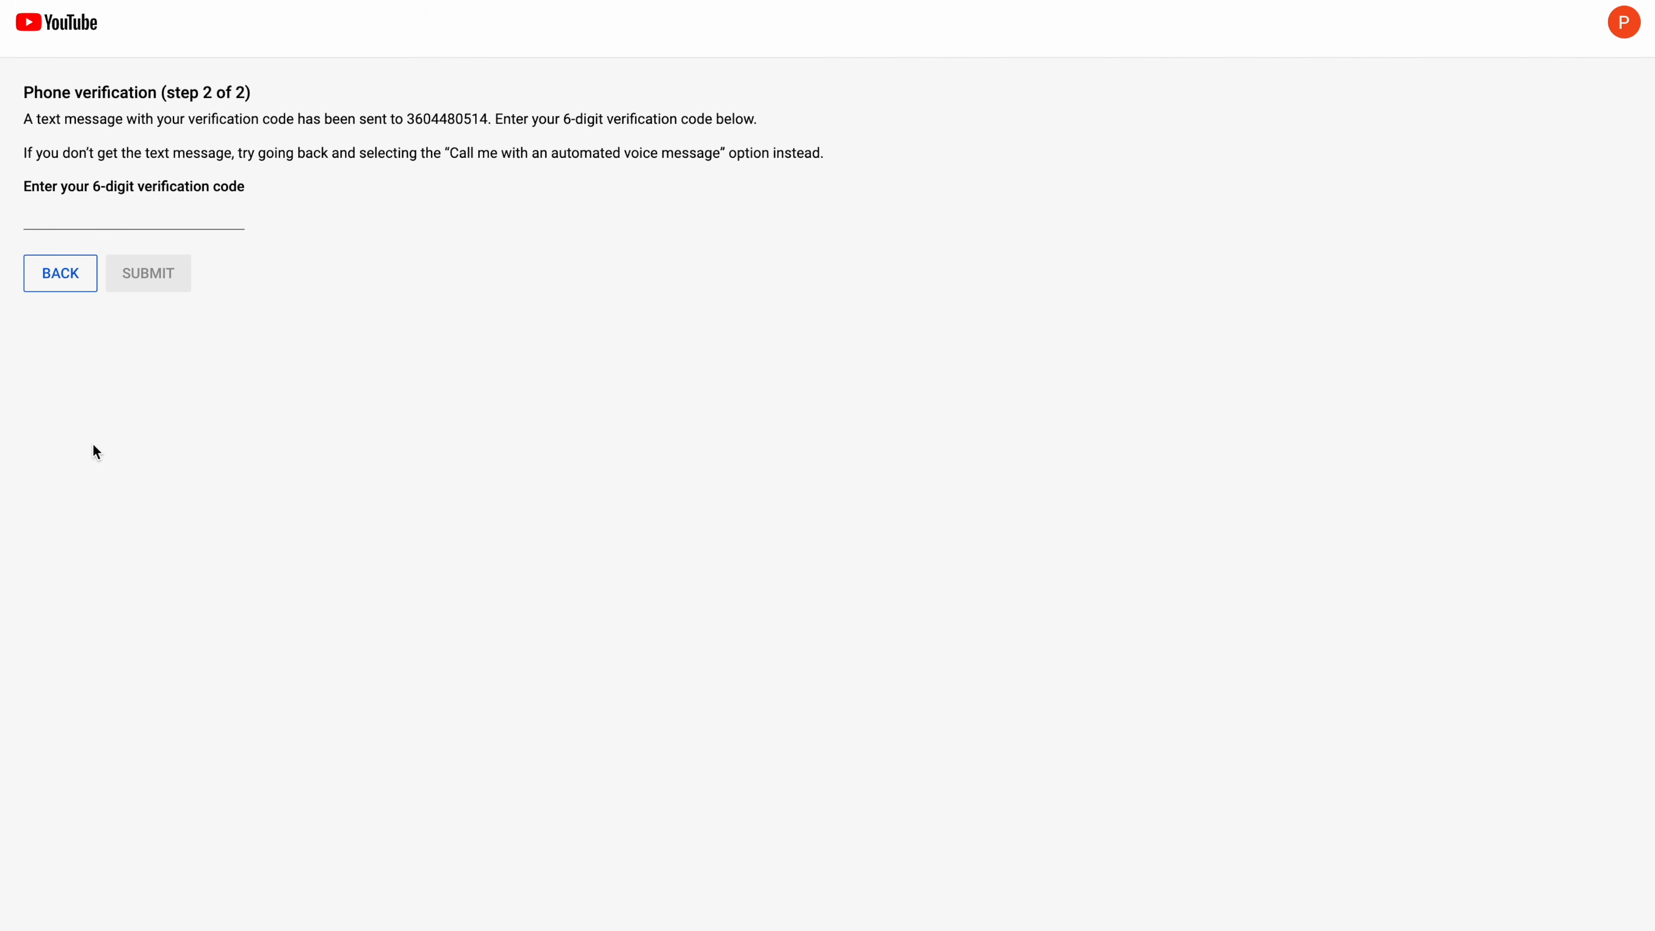
Enter the six-digit verification code received by text and submit it to complete phone verification
{"action": "left_click", "coordinate": [112, 202]}
{"action": "left_click", "coordinate": [138, 278]}
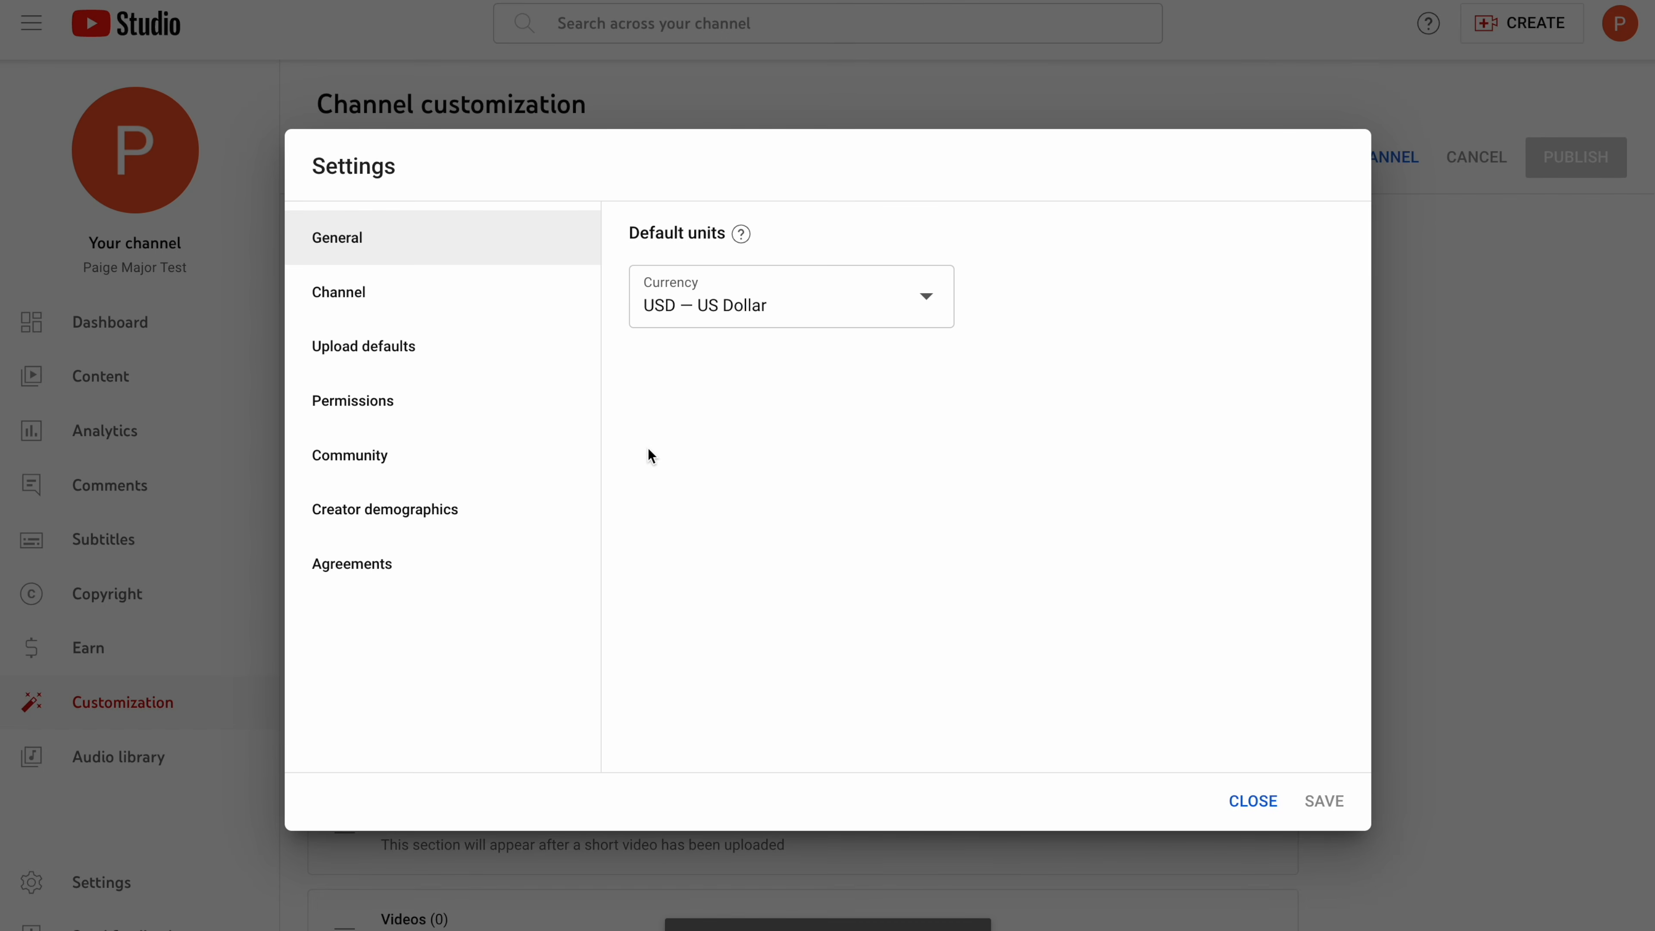
Examine the channel's feature eligibility again, including the advanced features' benefits, requirements and video verification details
{"action": "left_click", "coordinate": [499, 275]}
{"action": "left_click", "coordinate": [1013, 254]}
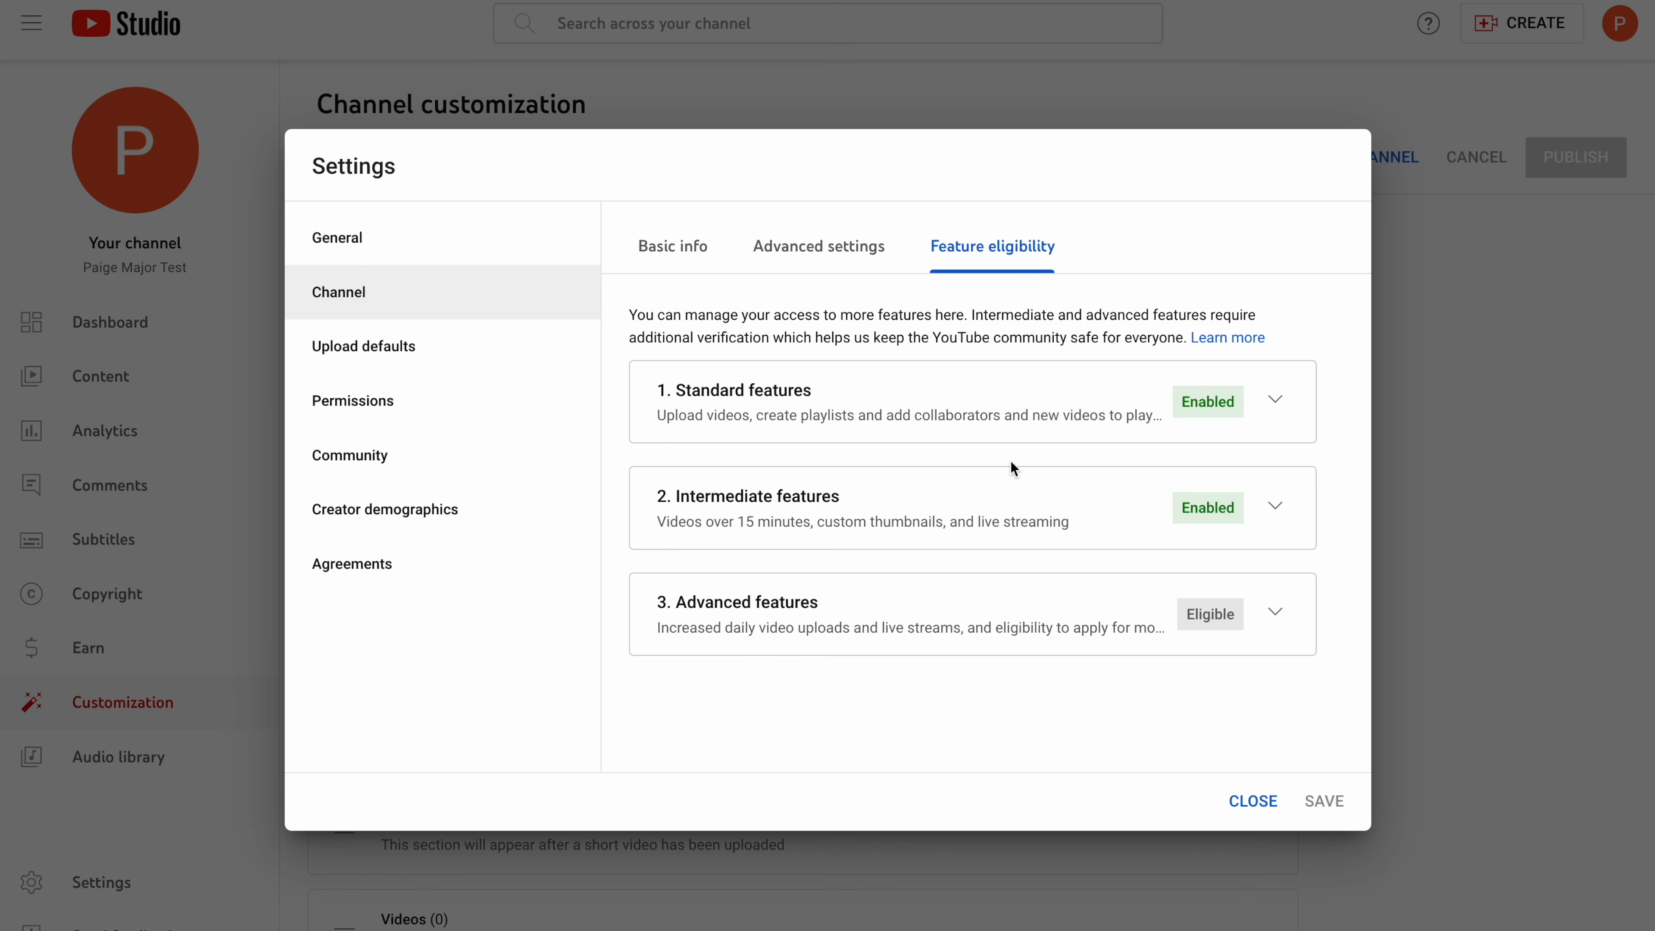
{"action": "left_click", "coordinate": [1275, 612]}
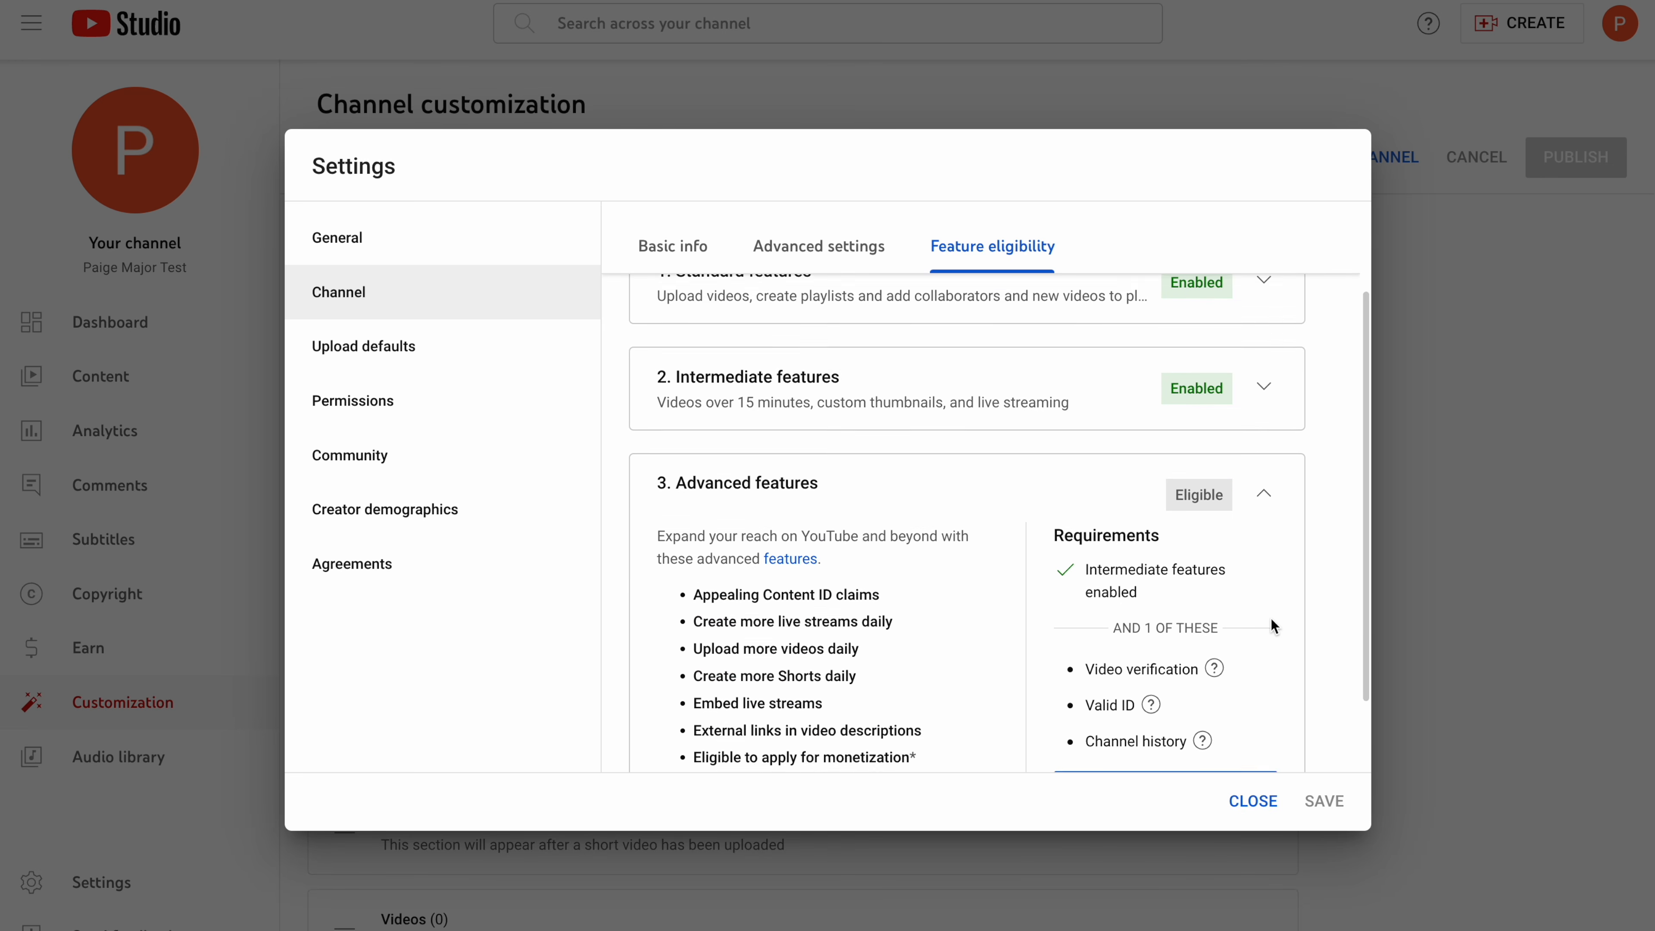
{"action": "scroll", "coordinate": [1013, 708], "scroll_direction": "down", "scroll_amount": 2}
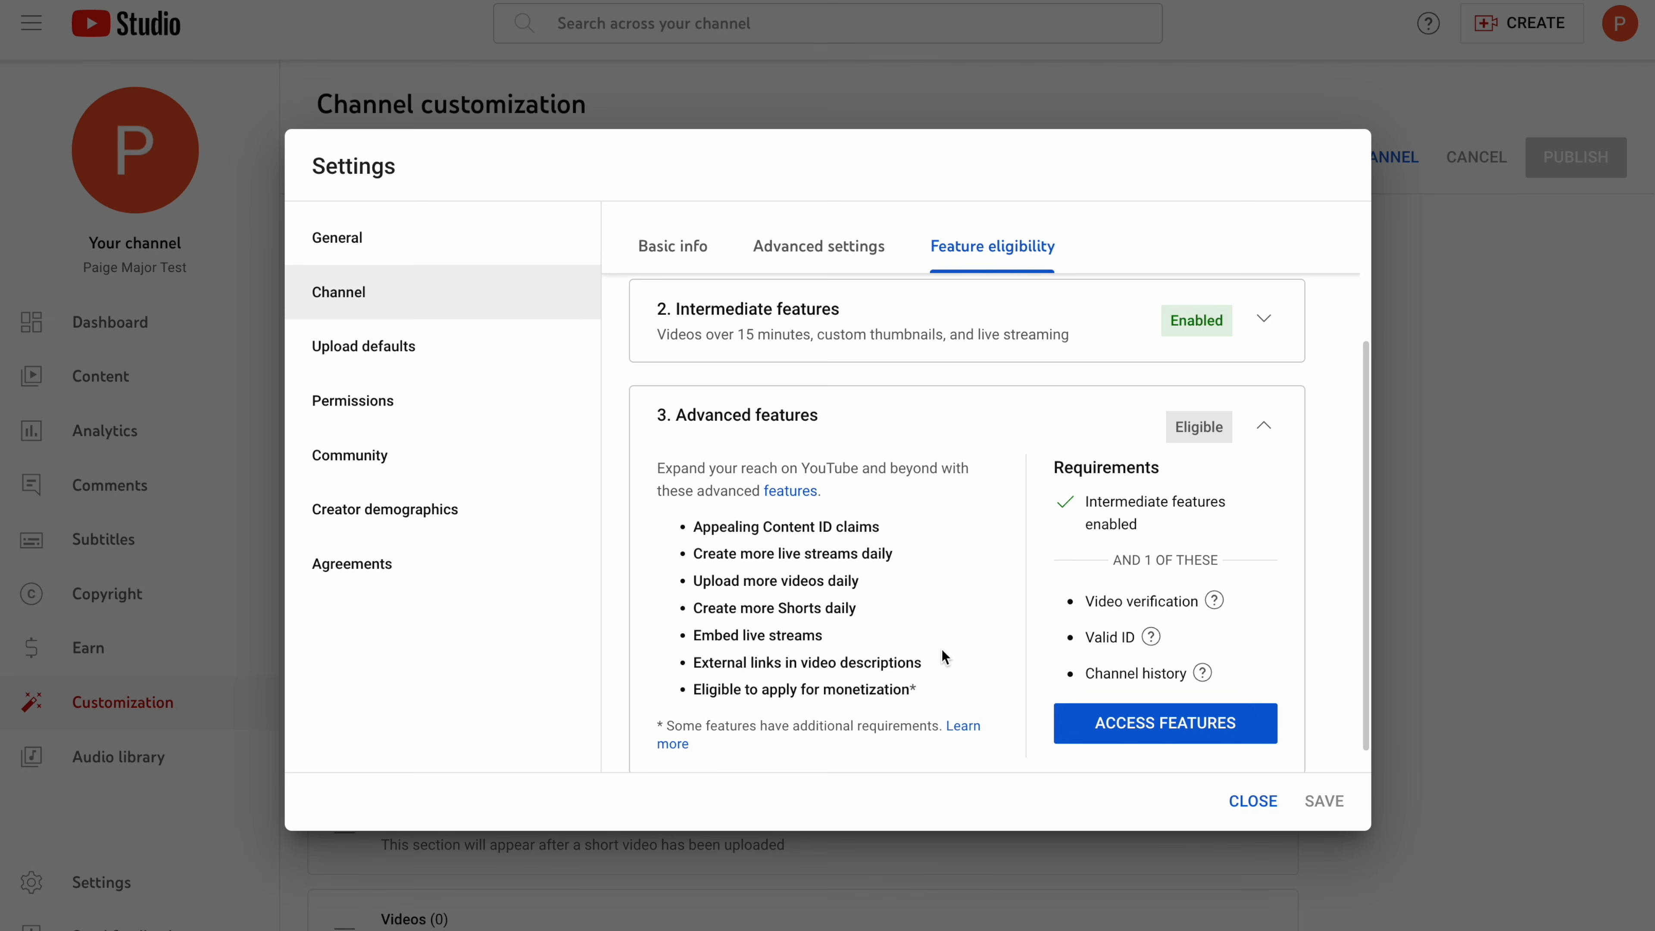
{"action": "scroll", "coordinate": [942, 652], "scroll_direction": "down", "scroll_amount": 1}
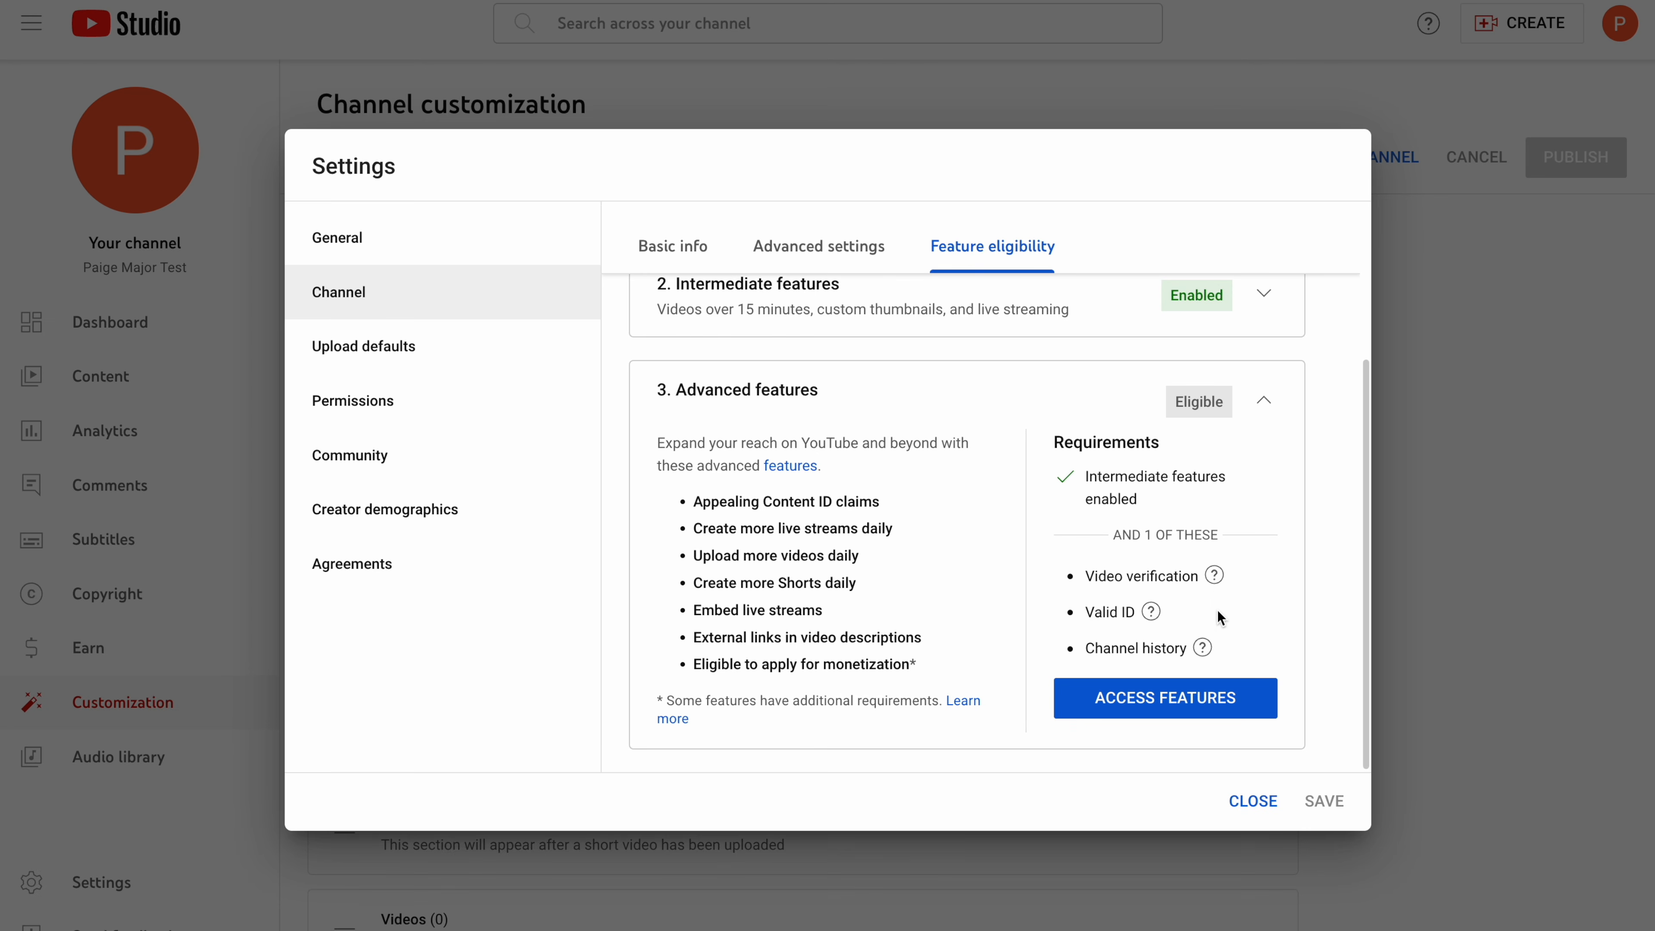
{"action": "left_click", "coordinate": [1214, 572]}
Set the default visibility for uploads to Unlisted in the basic upload defaults and begin editing the tags
{"action": "left_click", "coordinate": [420, 357]}
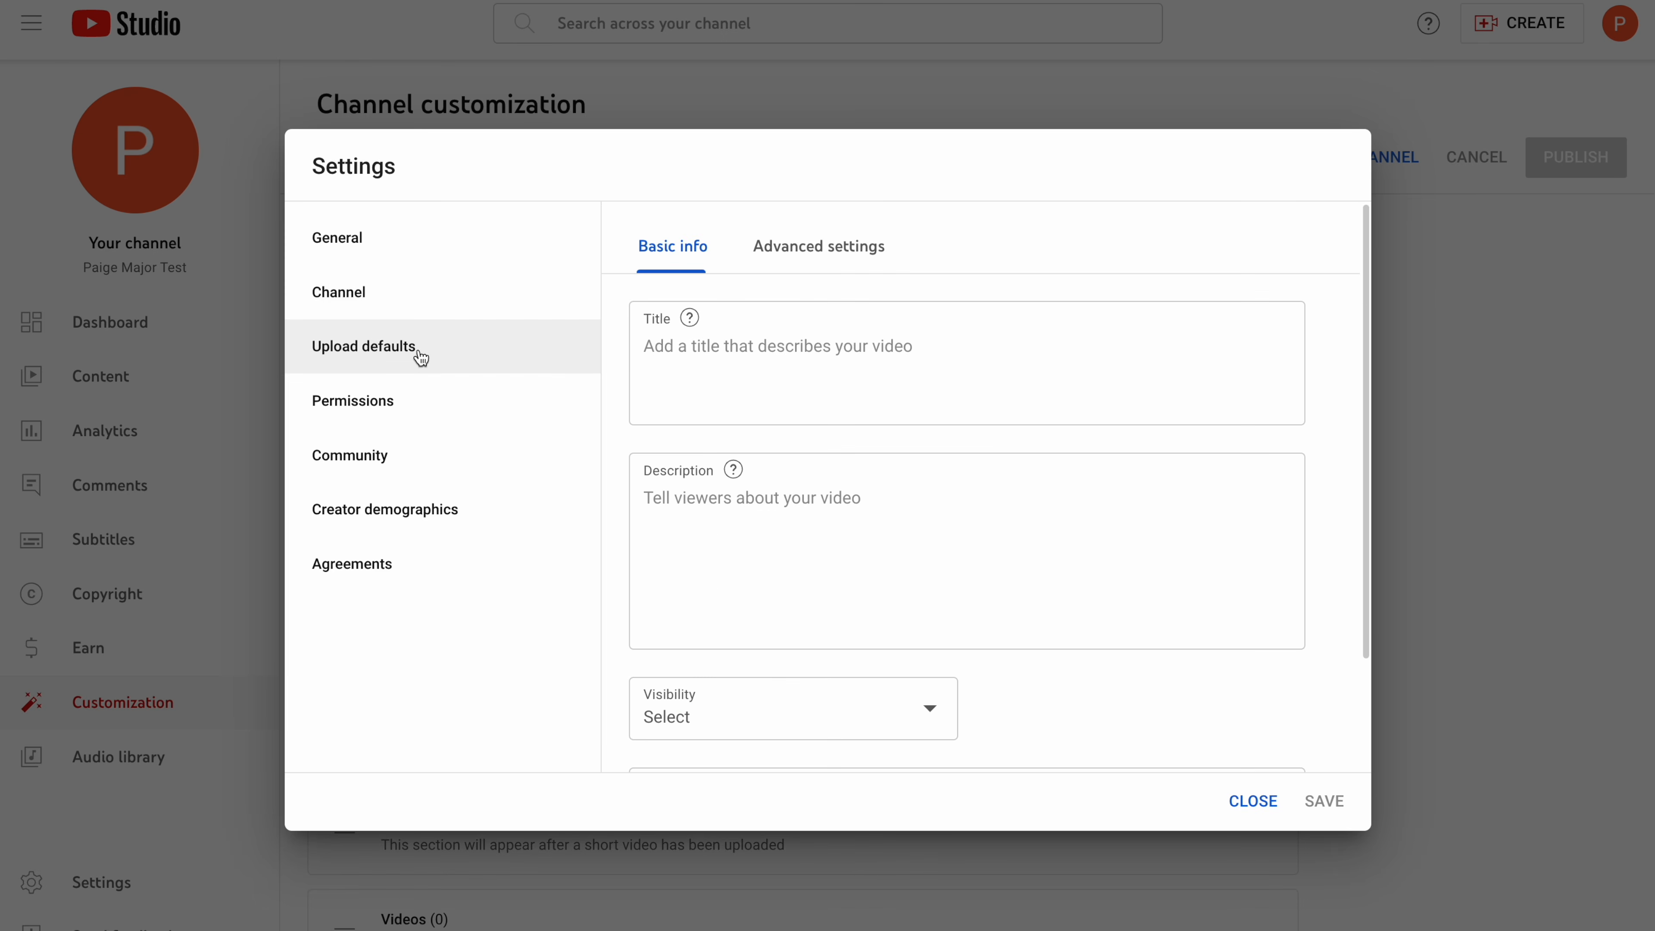
{"action": "left_click", "coordinate": [694, 377]}
{"action": "scroll", "coordinate": [696, 375], "scroll_direction": "down", "scroll_amount": 1}
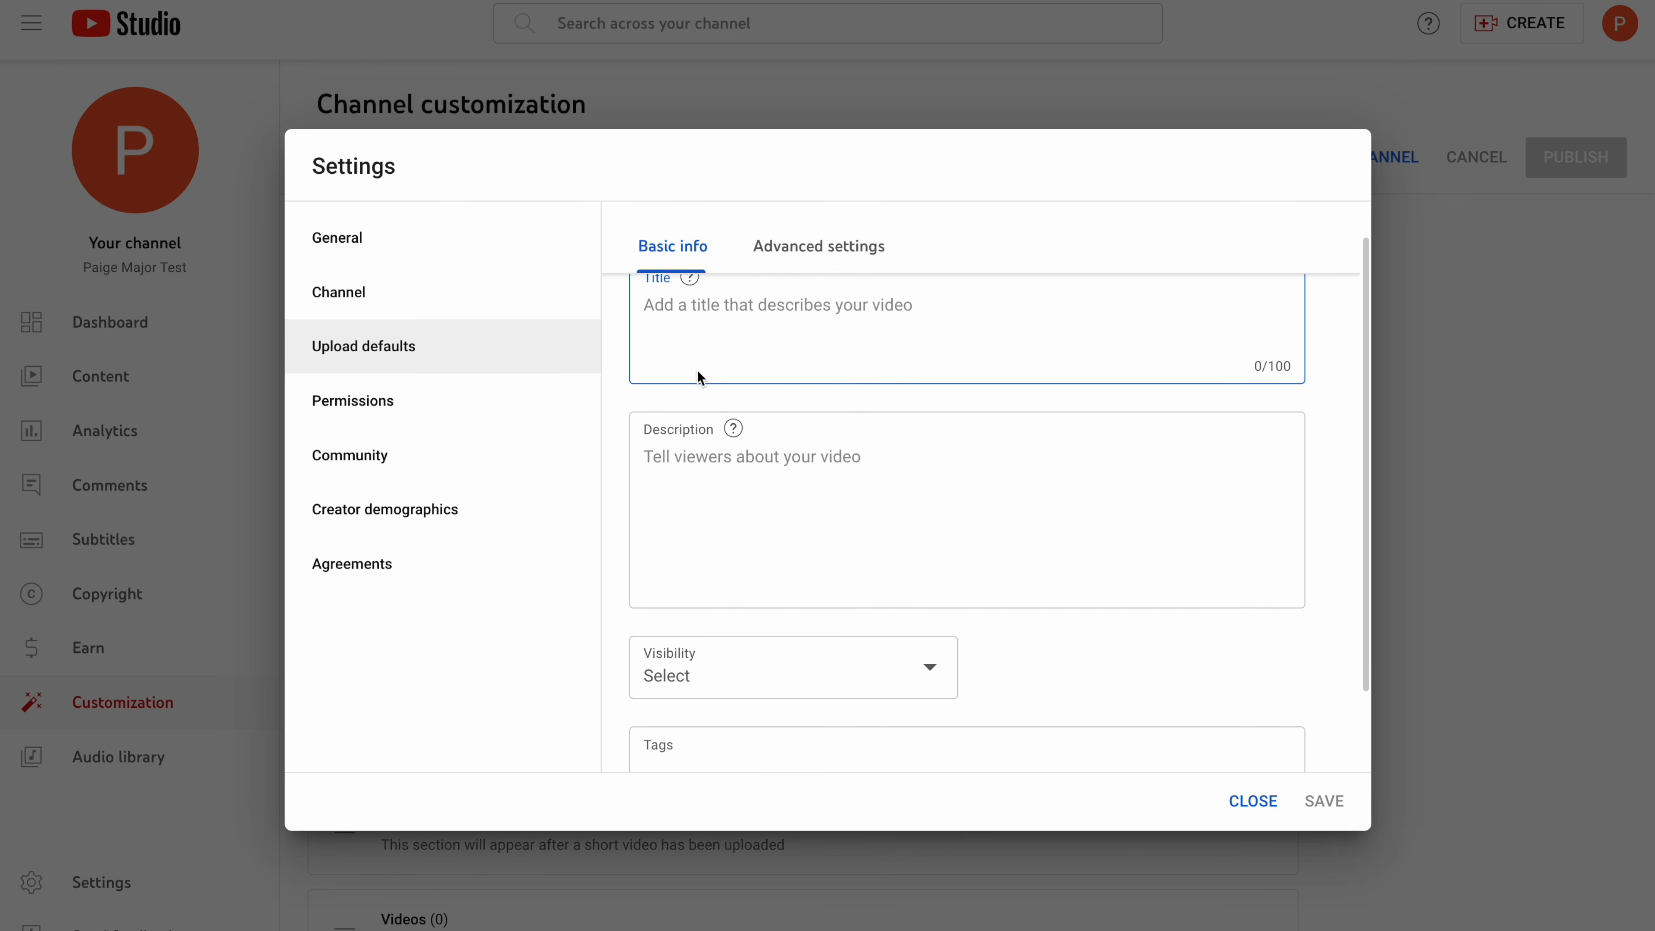
{"action": "left_click", "coordinate": [691, 495]}
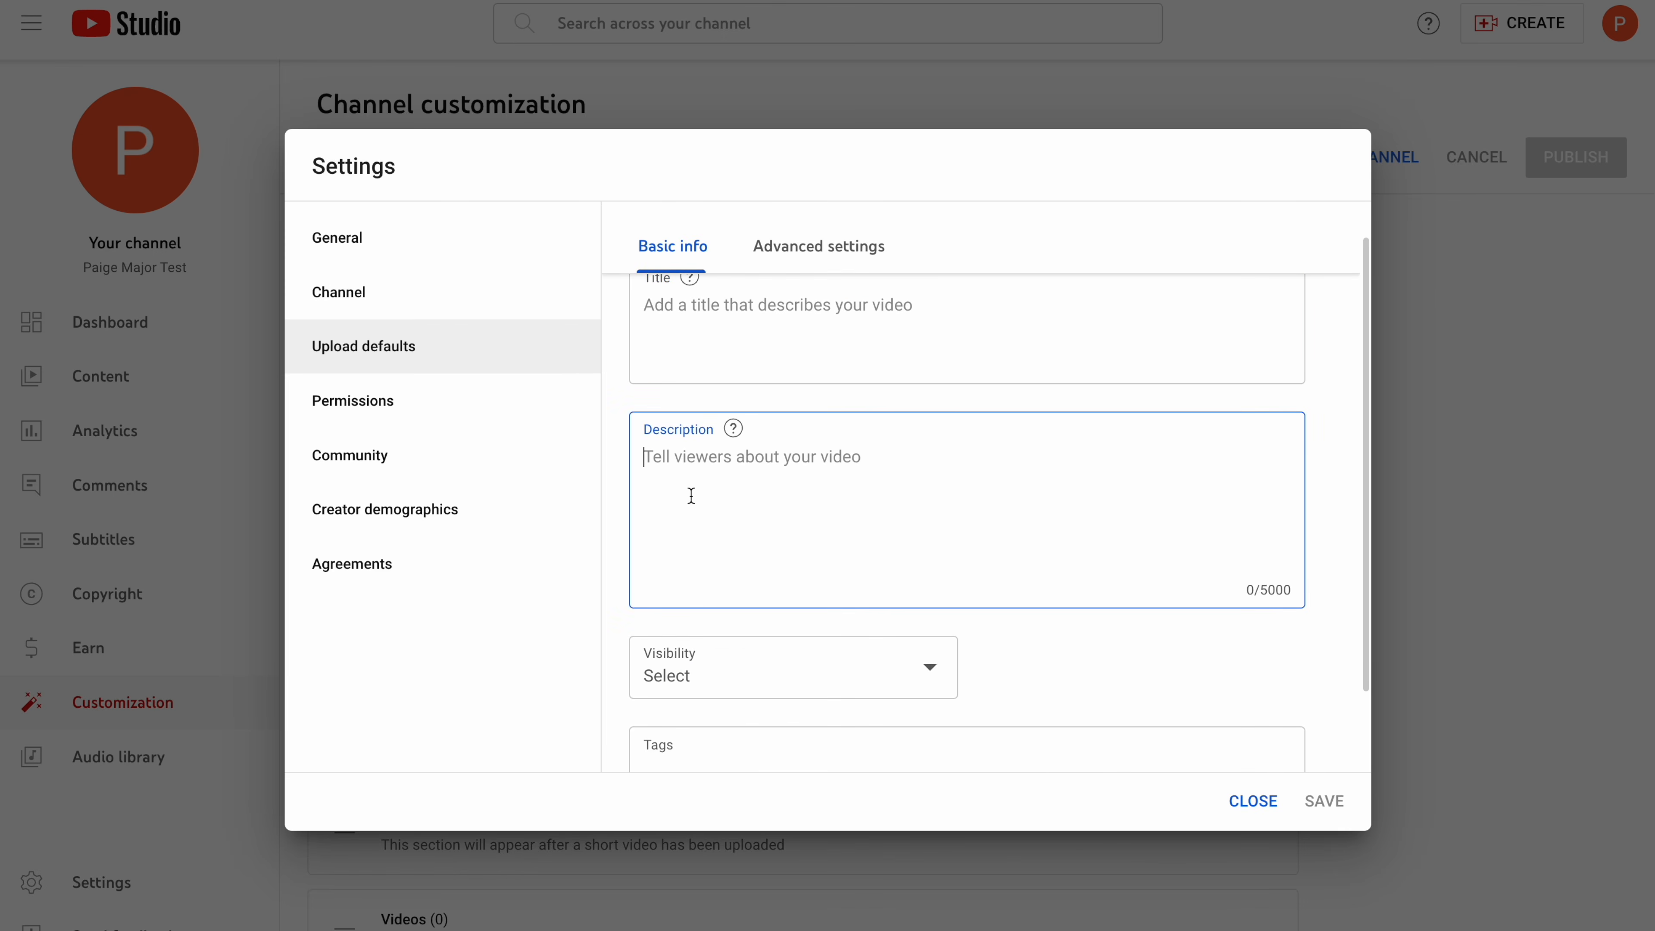
{"action": "scroll", "coordinate": [691, 496], "scroll_direction": "down", "scroll_amount": 2}
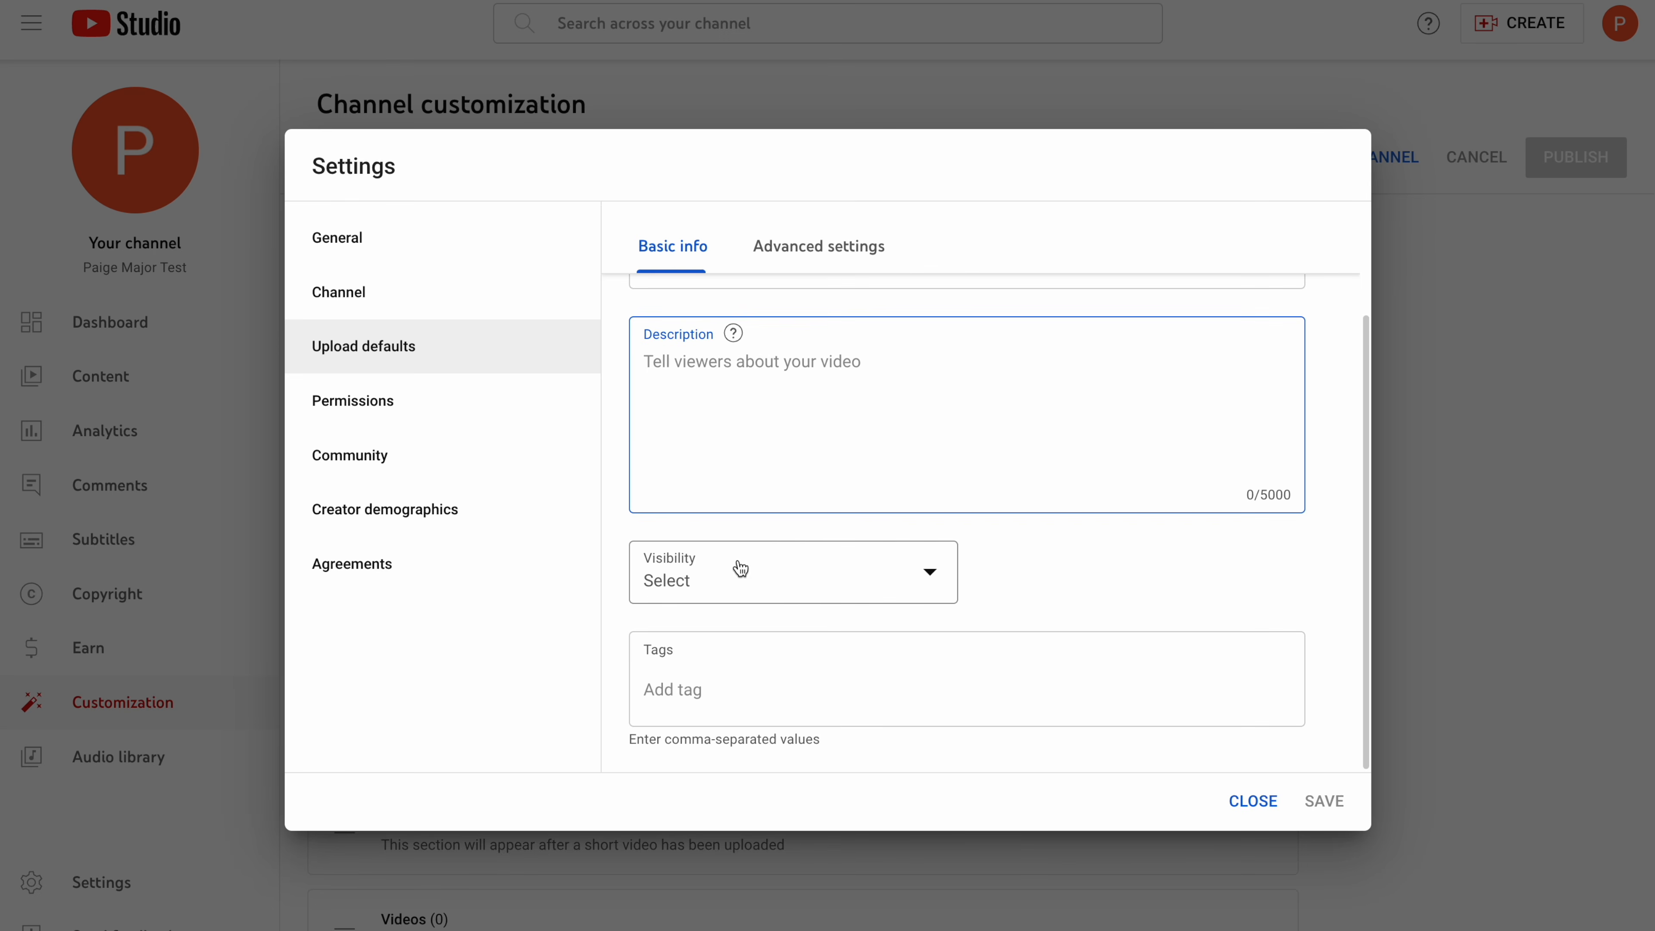
{"action": "left_click", "coordinate": [747, 578]}
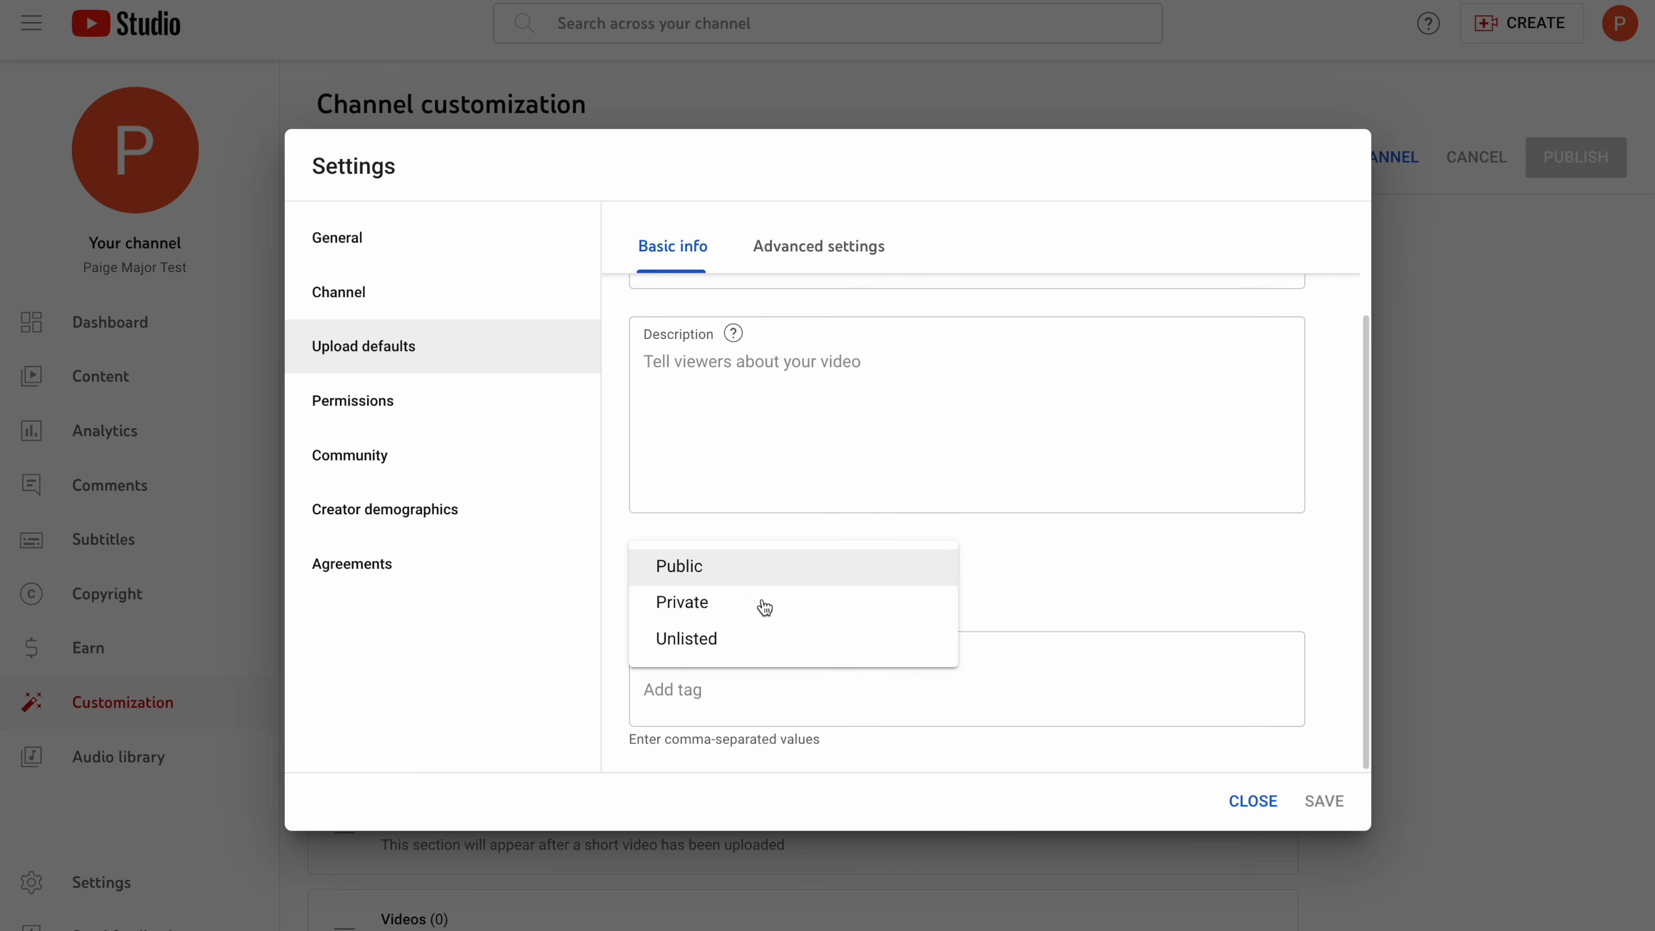
{"action": "left_click", "coordinate": [766, 638]}
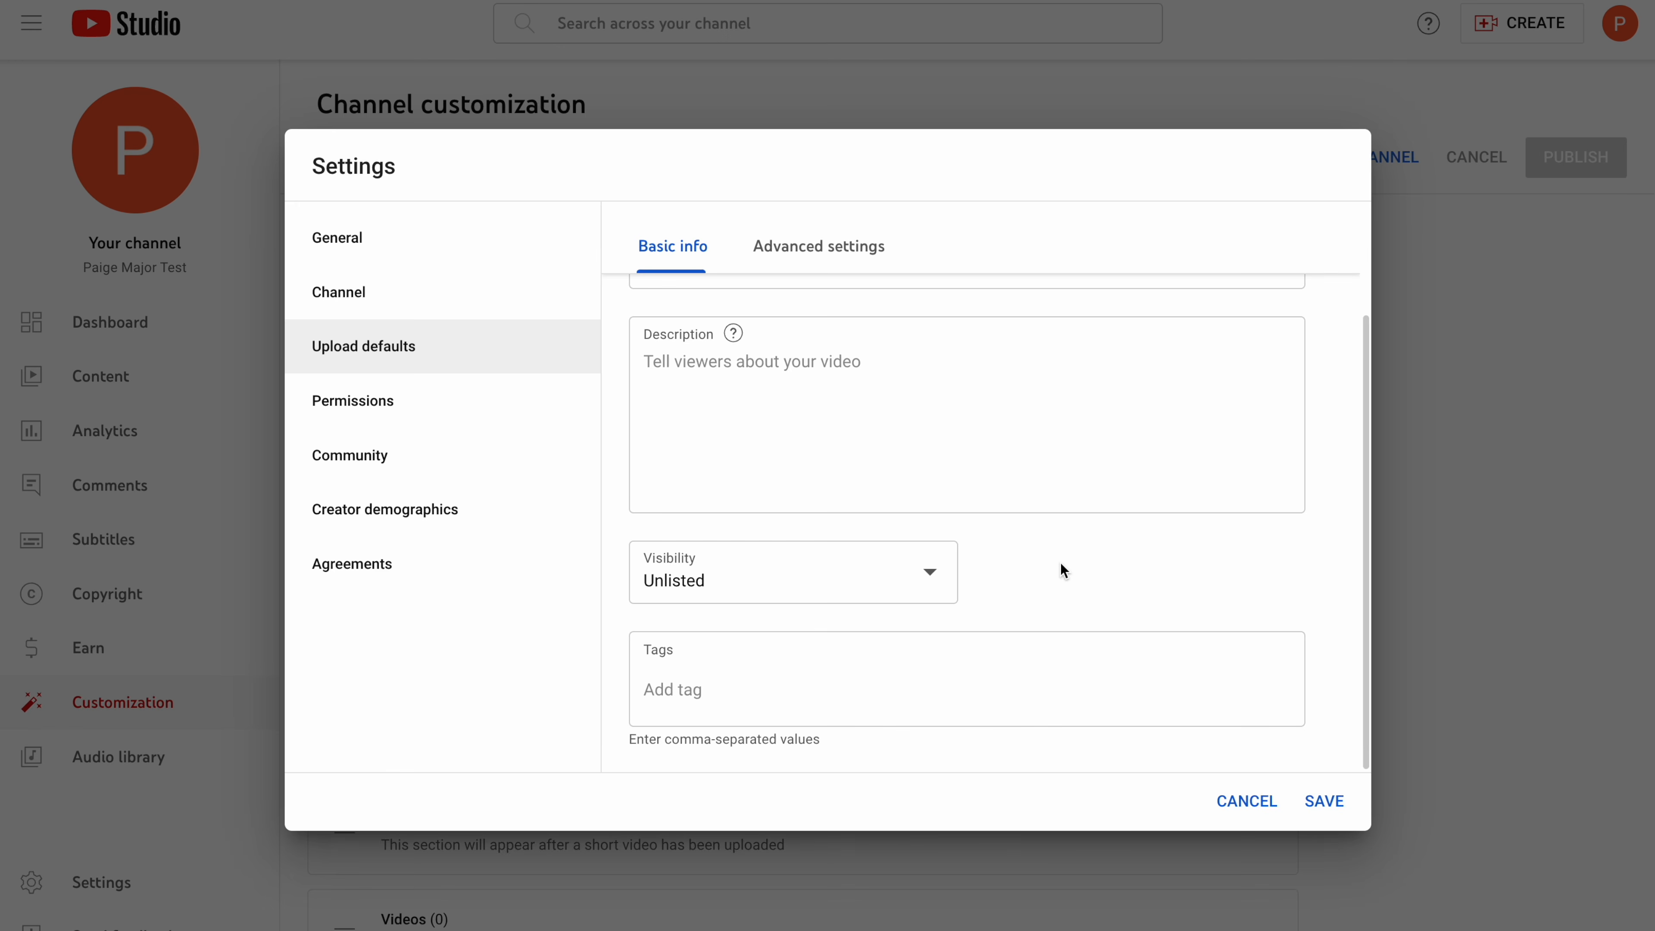
{"action": "left_click", "coordinate": [871, 696]}
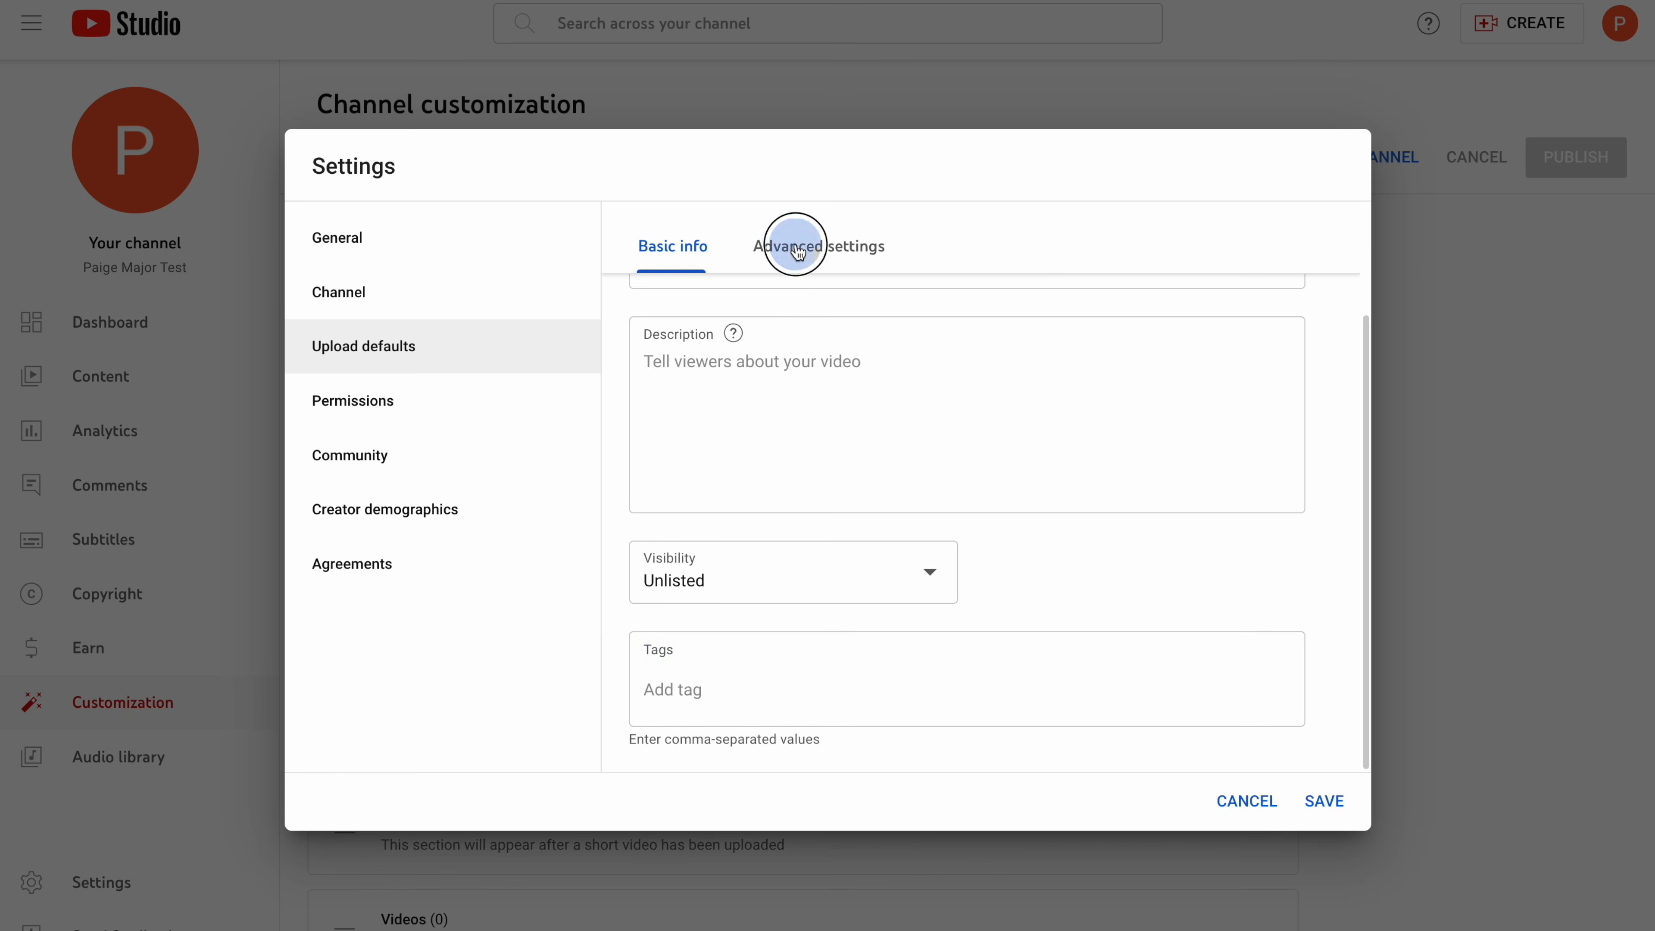
Set the default video language to English (United States) in the advanced upload defaults and save the settings
{"action": "left_click", "coordinate": [796, 249]}
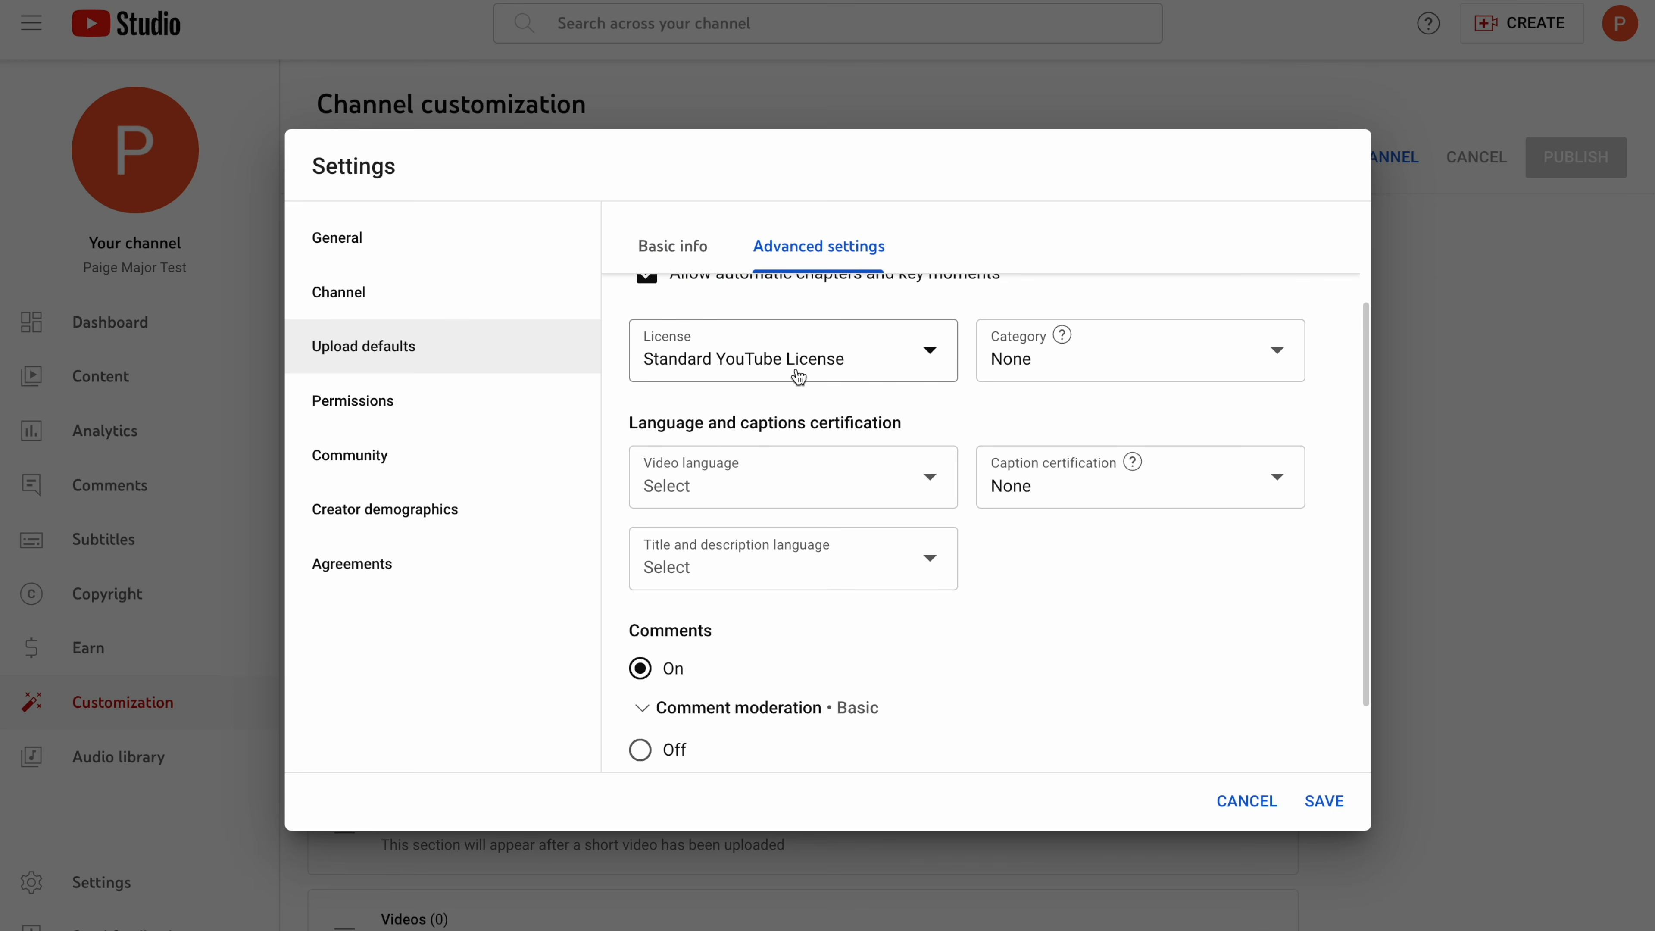
{"action": "scroll", "coordinate": [811, 407], "scroll_direction": "up", "scroll_amount": 1}
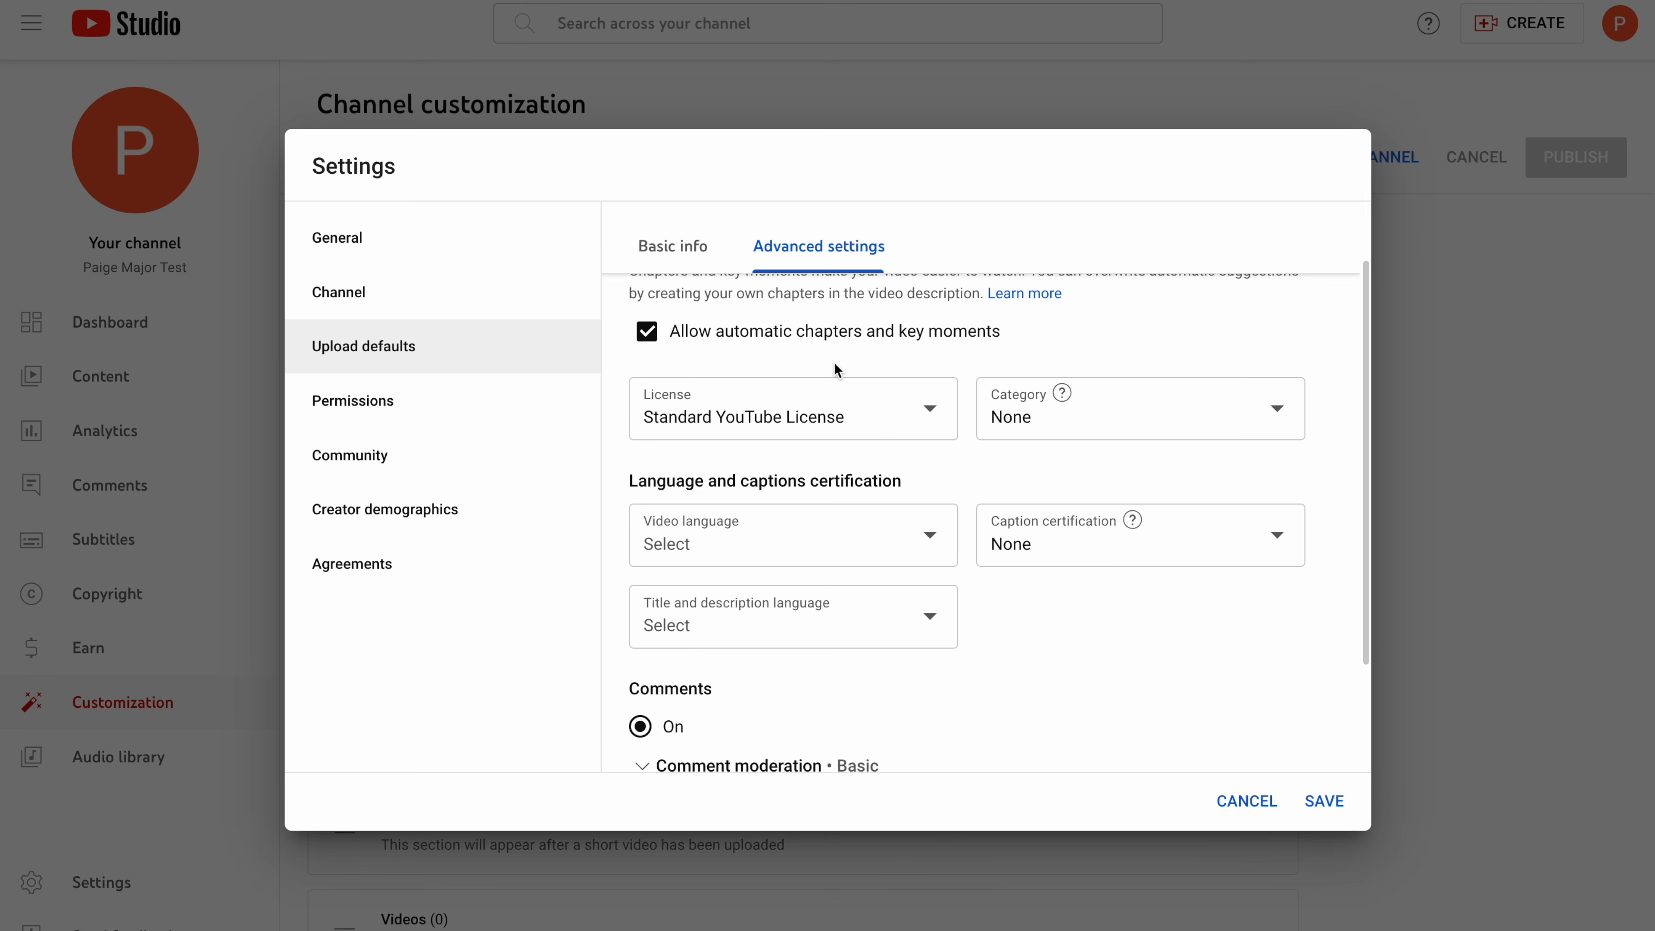
{"action": "scroll", "coordinate": [834, 365], "scroll_direction": "down", "scroll_amount": 1}
{"action": "left_click", "coordinate": [842, 479]}
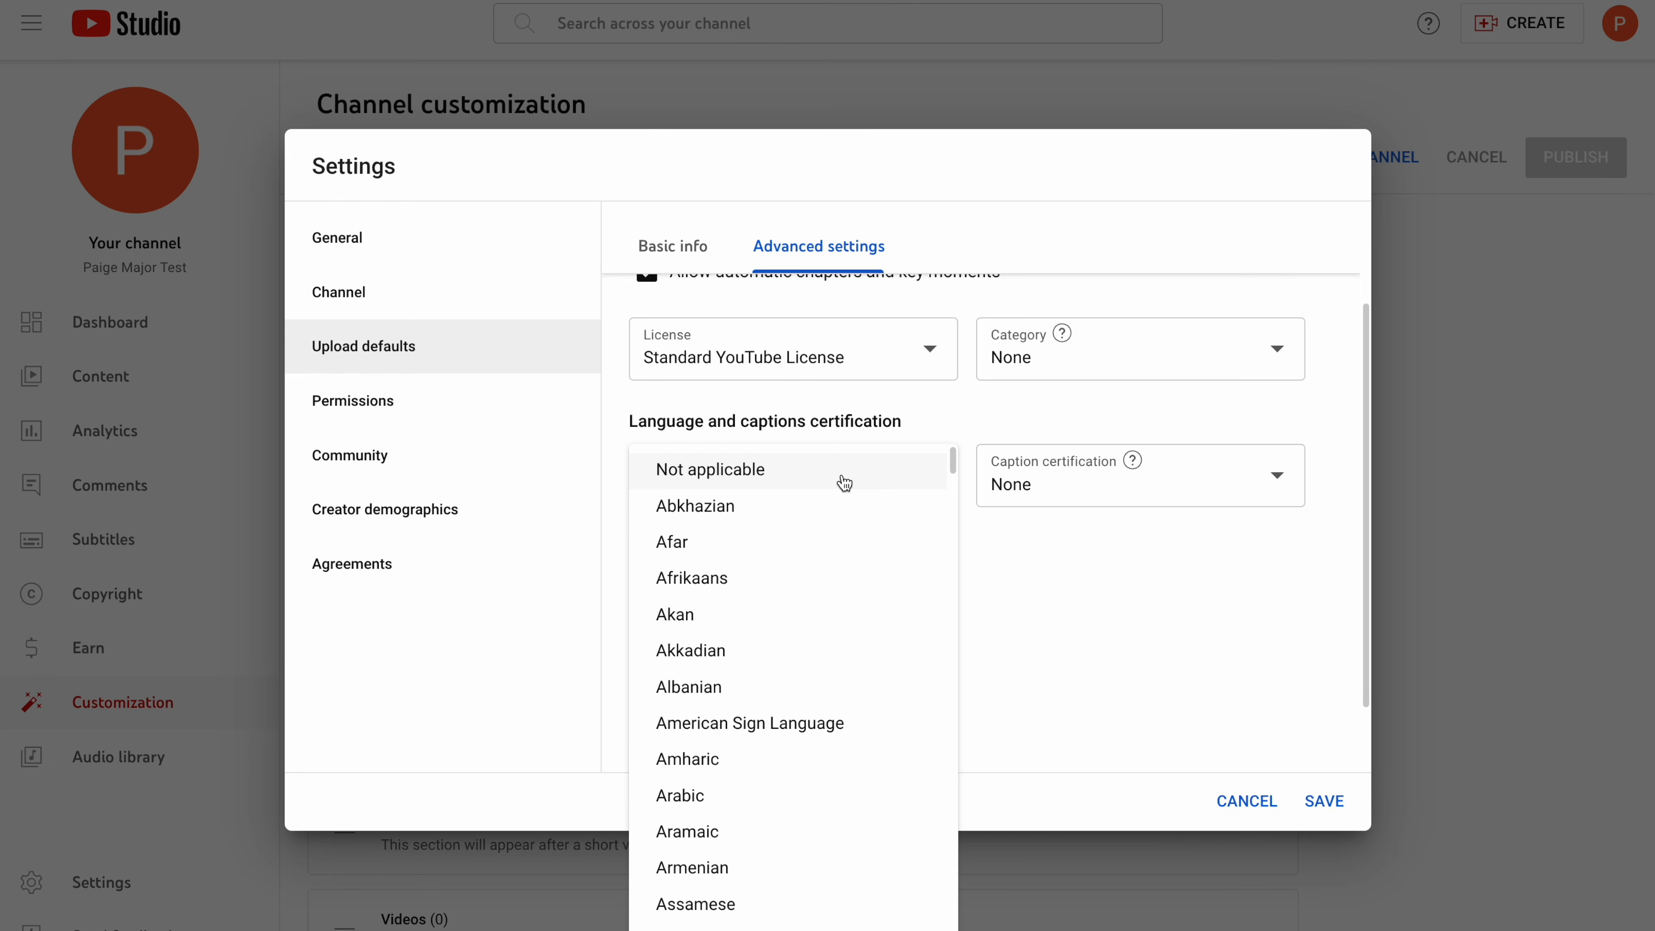
{"action": "scroll", "coordinate": [843, 515], "scroll_direction": "down", "scroll_amount": 15}
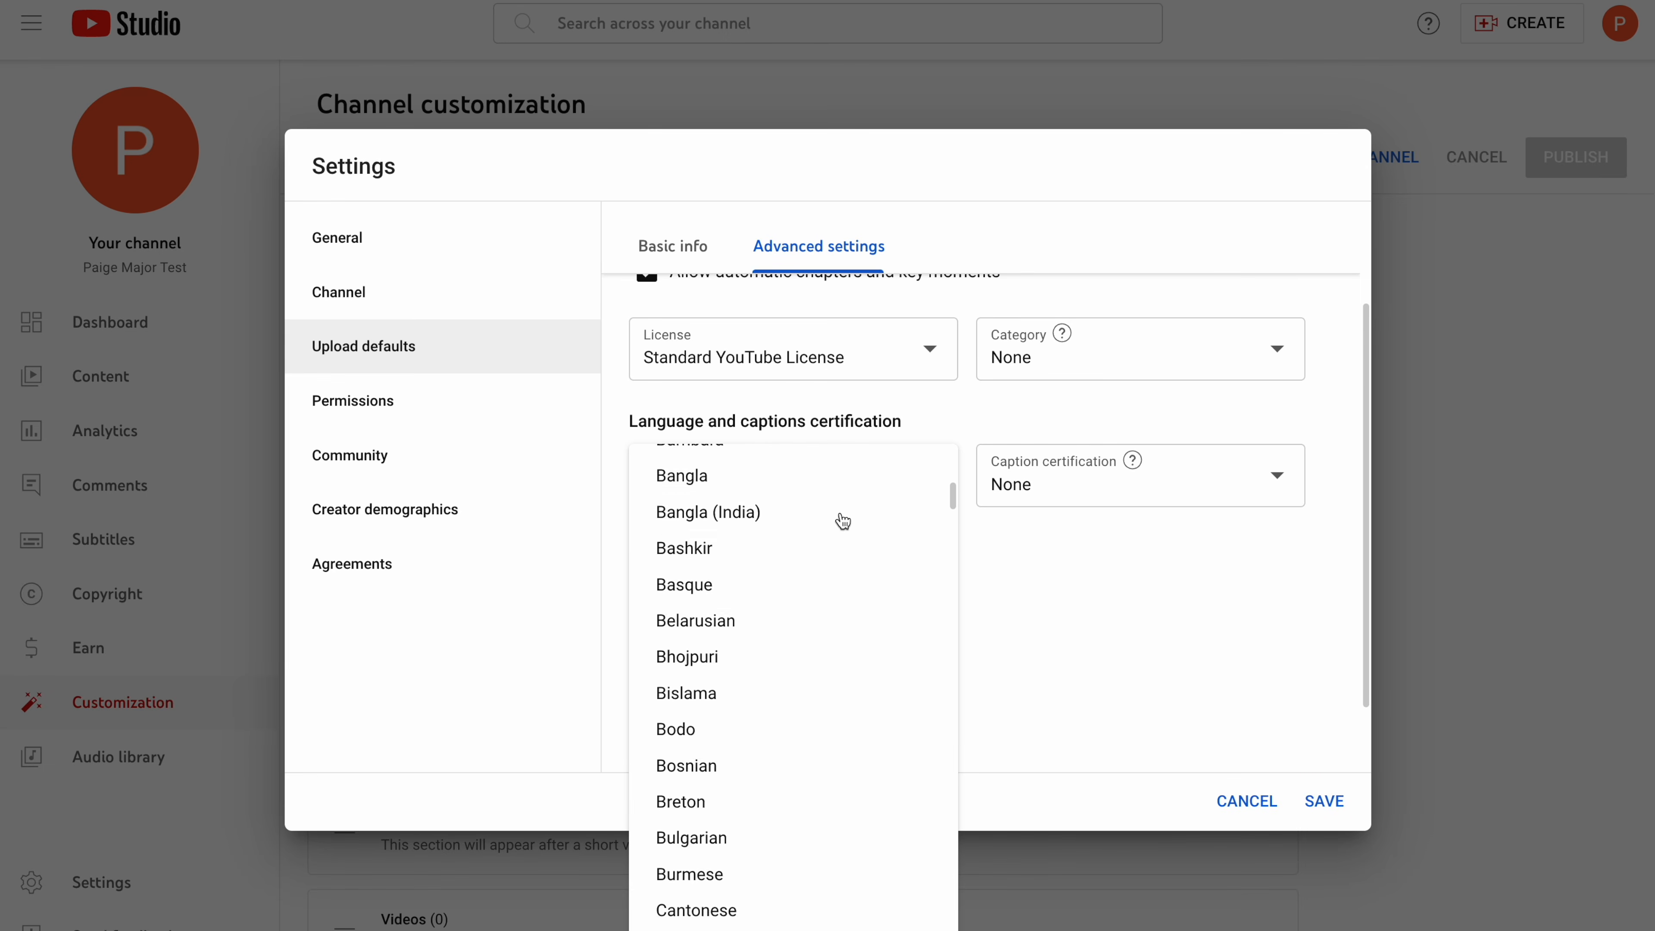
{"action": "scroll", "coordinate": [843, 521], "scroll_direction": "down", "scroll_amount": 3}
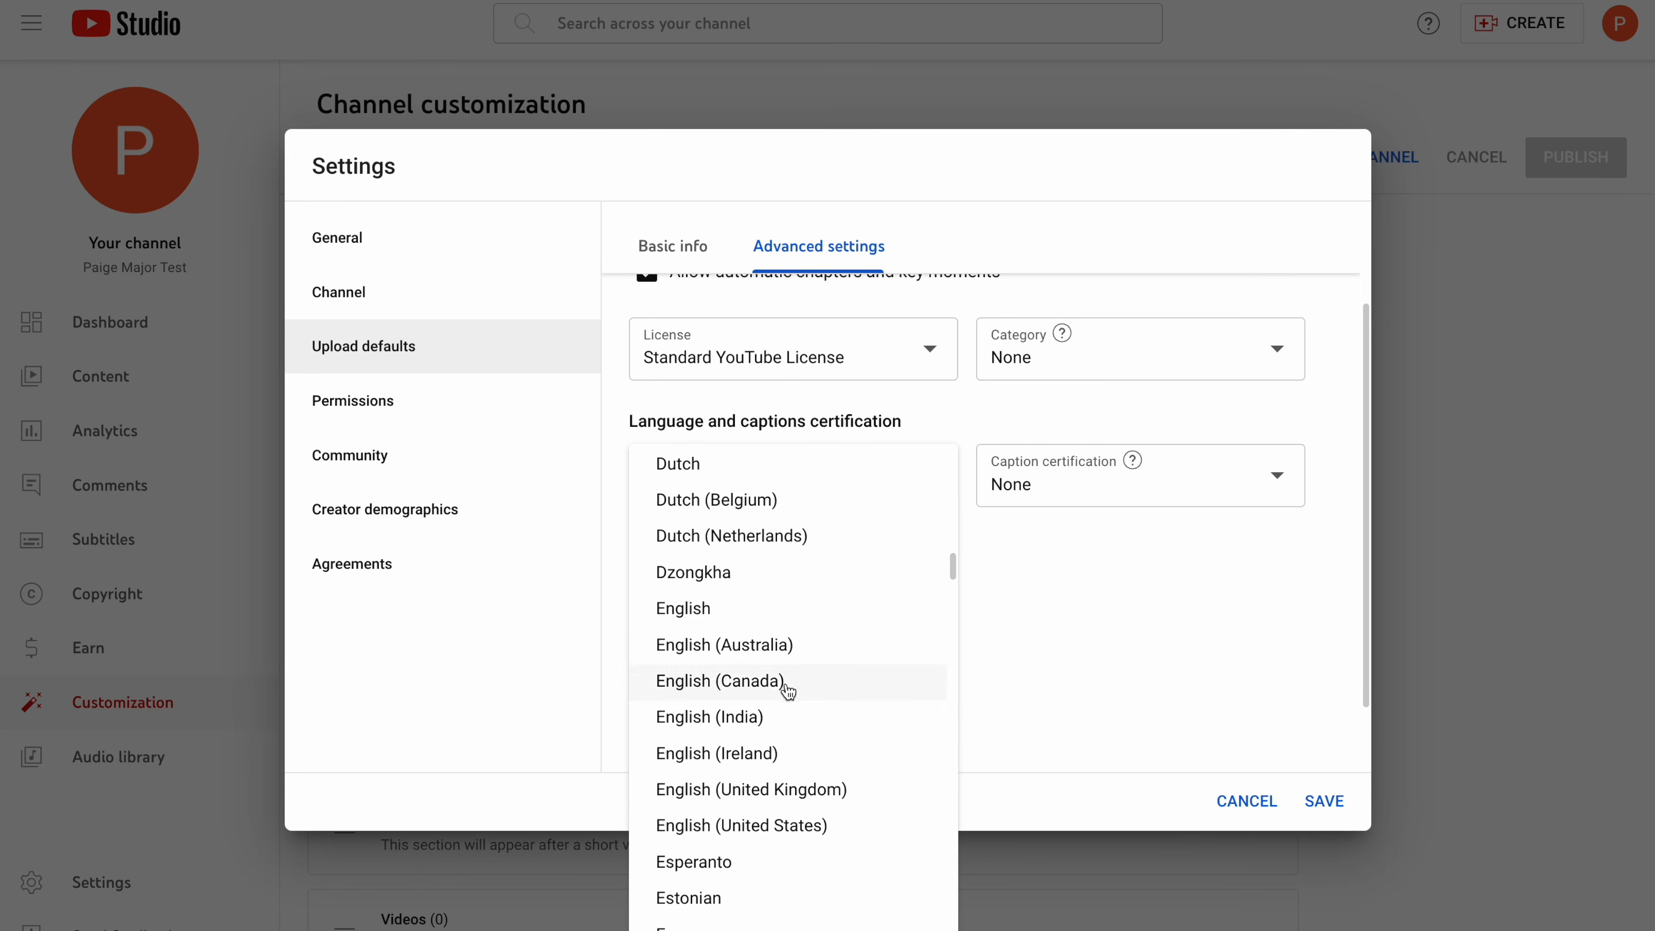
{"action": "left_click", "coordinate": [757, 827]}
{"action": "left_click", "coordinate": [1328, 805]}
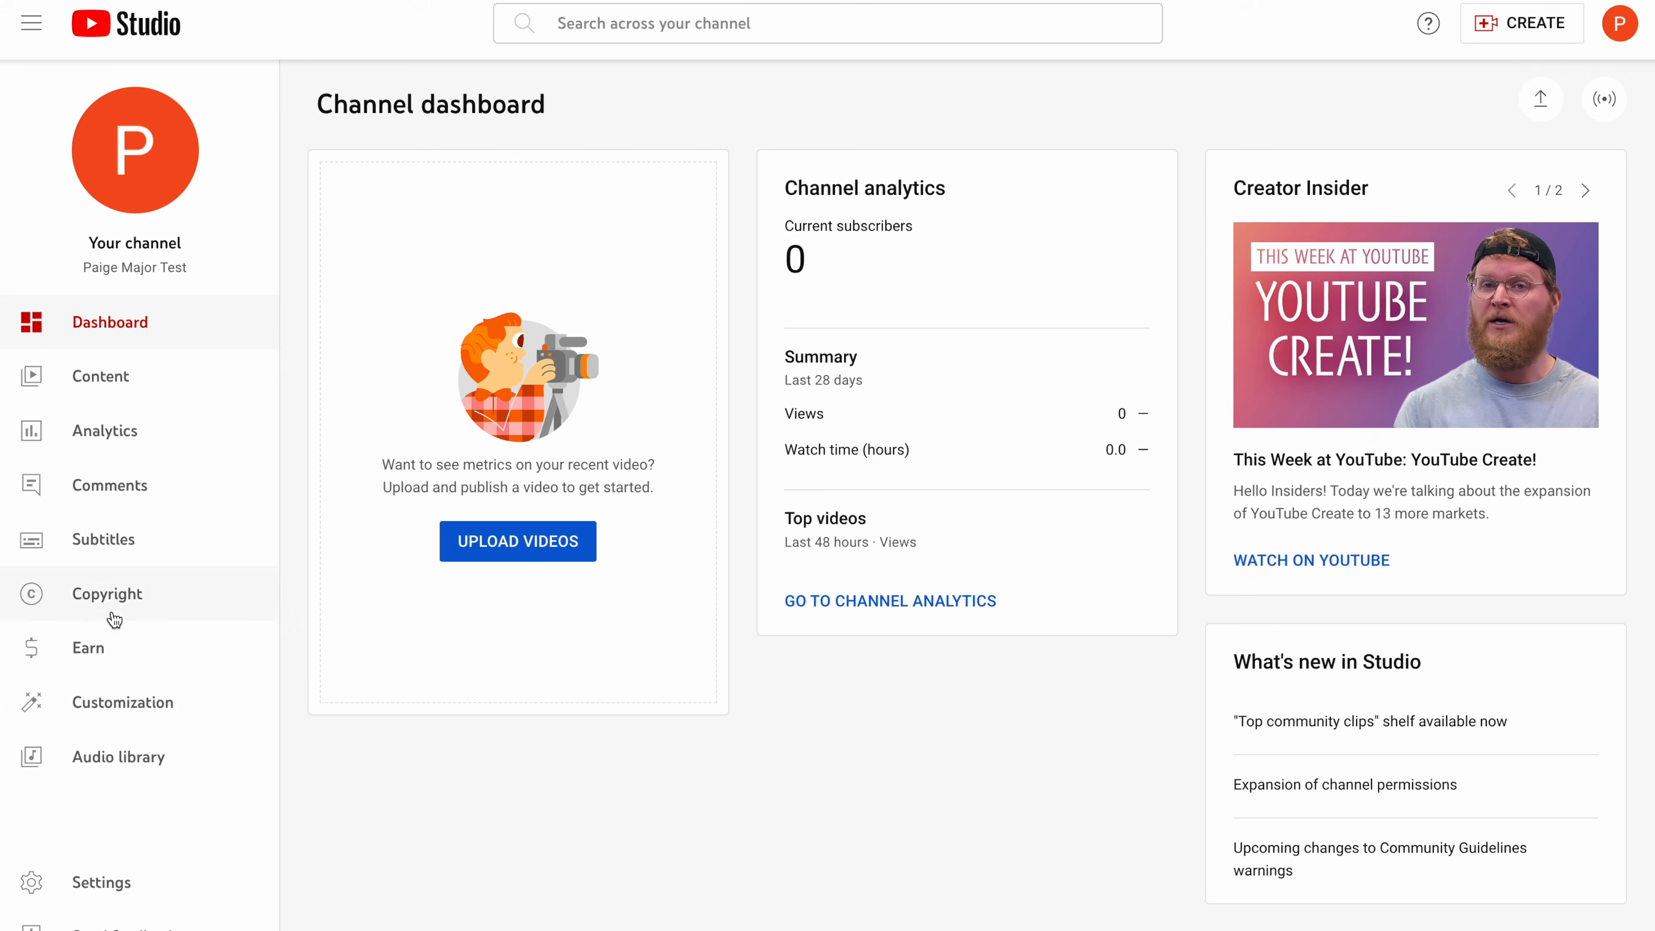
Examine the channel customization layout, the section types available for the homepage, and the branding image options
{"action": "left_click", "coordinate": [118, 710]}
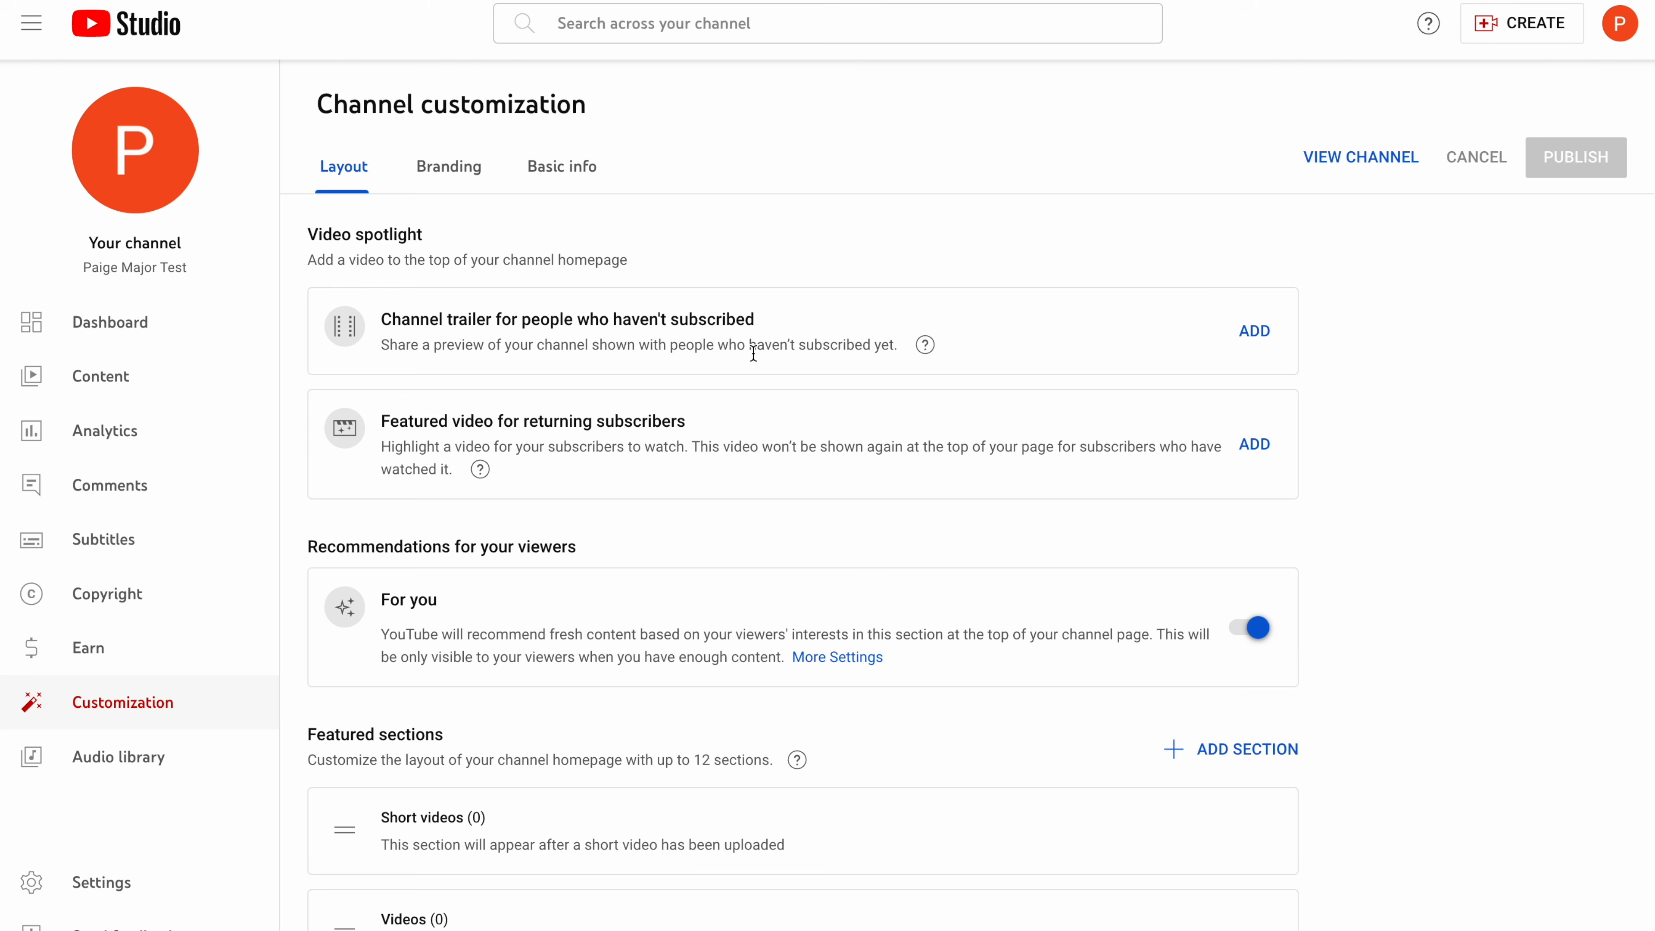
{"action": "scroll", "coordinate": [1184, 407], "scroll_direction": "down", "scroll_amount": 2}
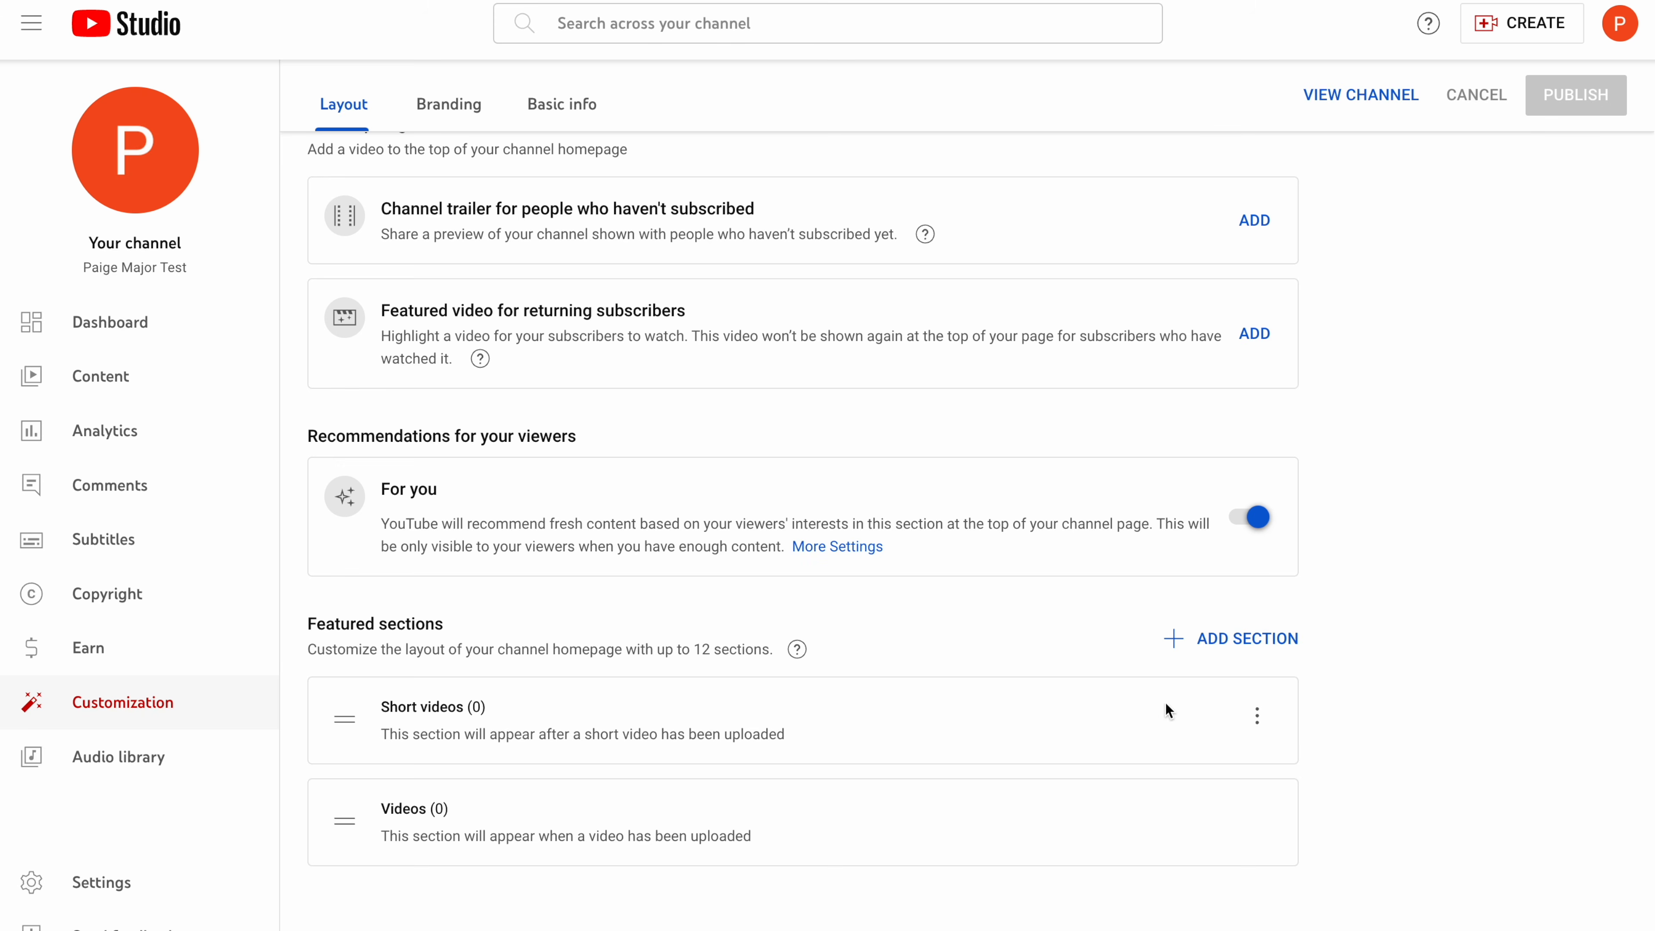
{"action": "left_click", "coordinate": [1179, 642]}
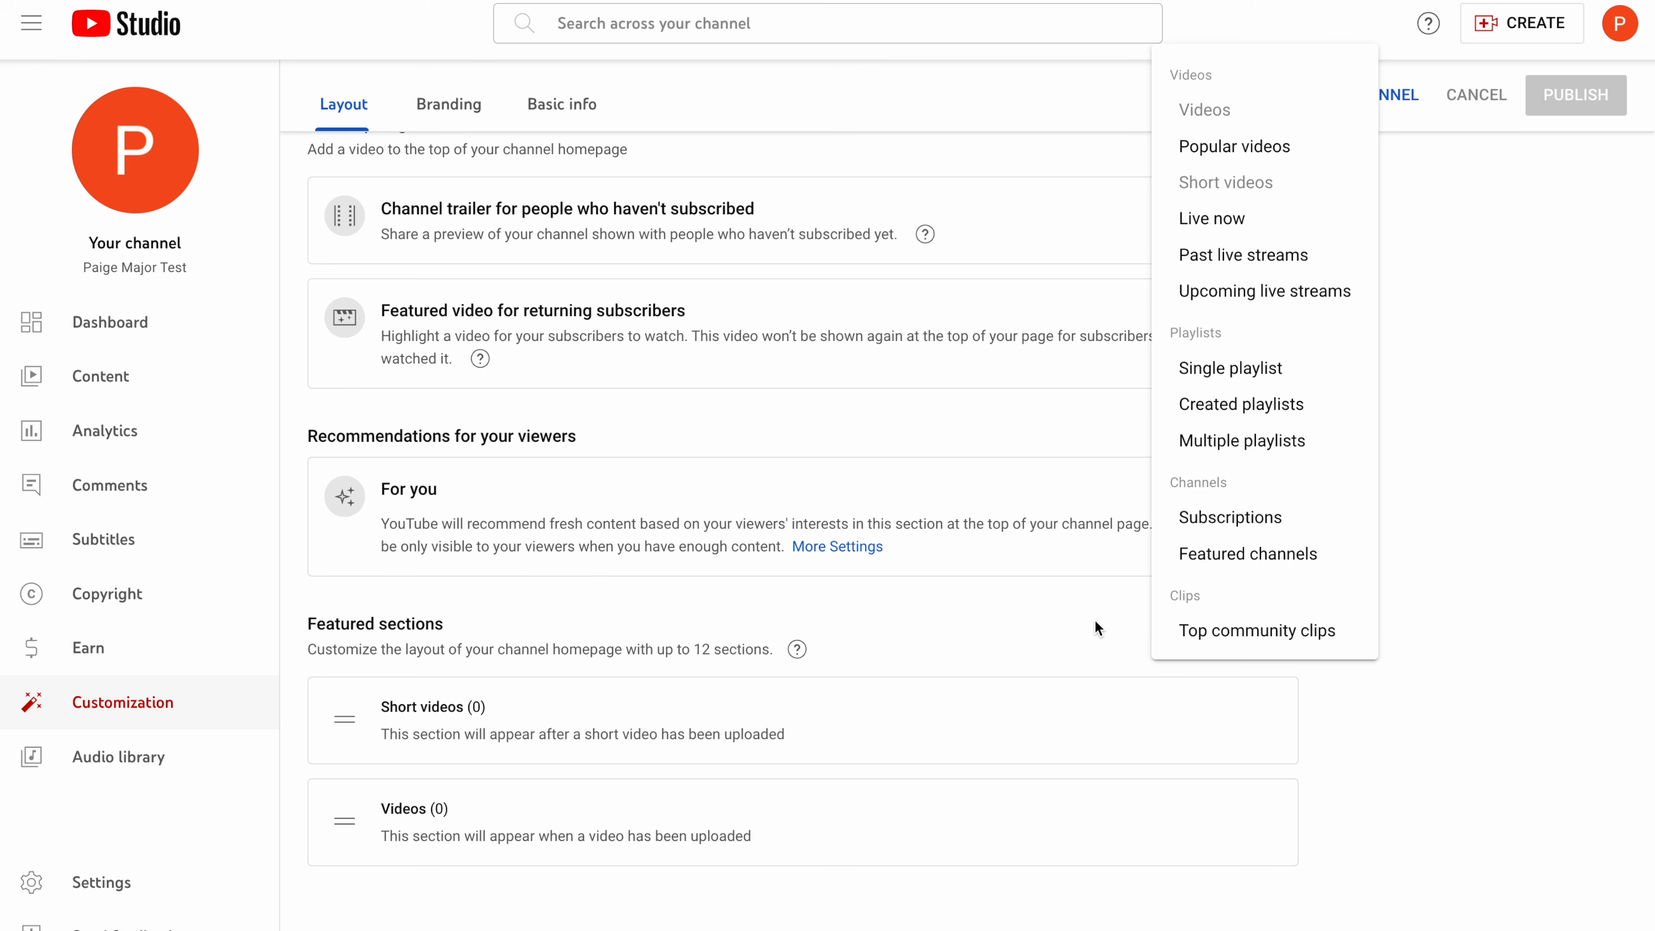
{"action": "left_click", "coordinate": [1064, 618]}
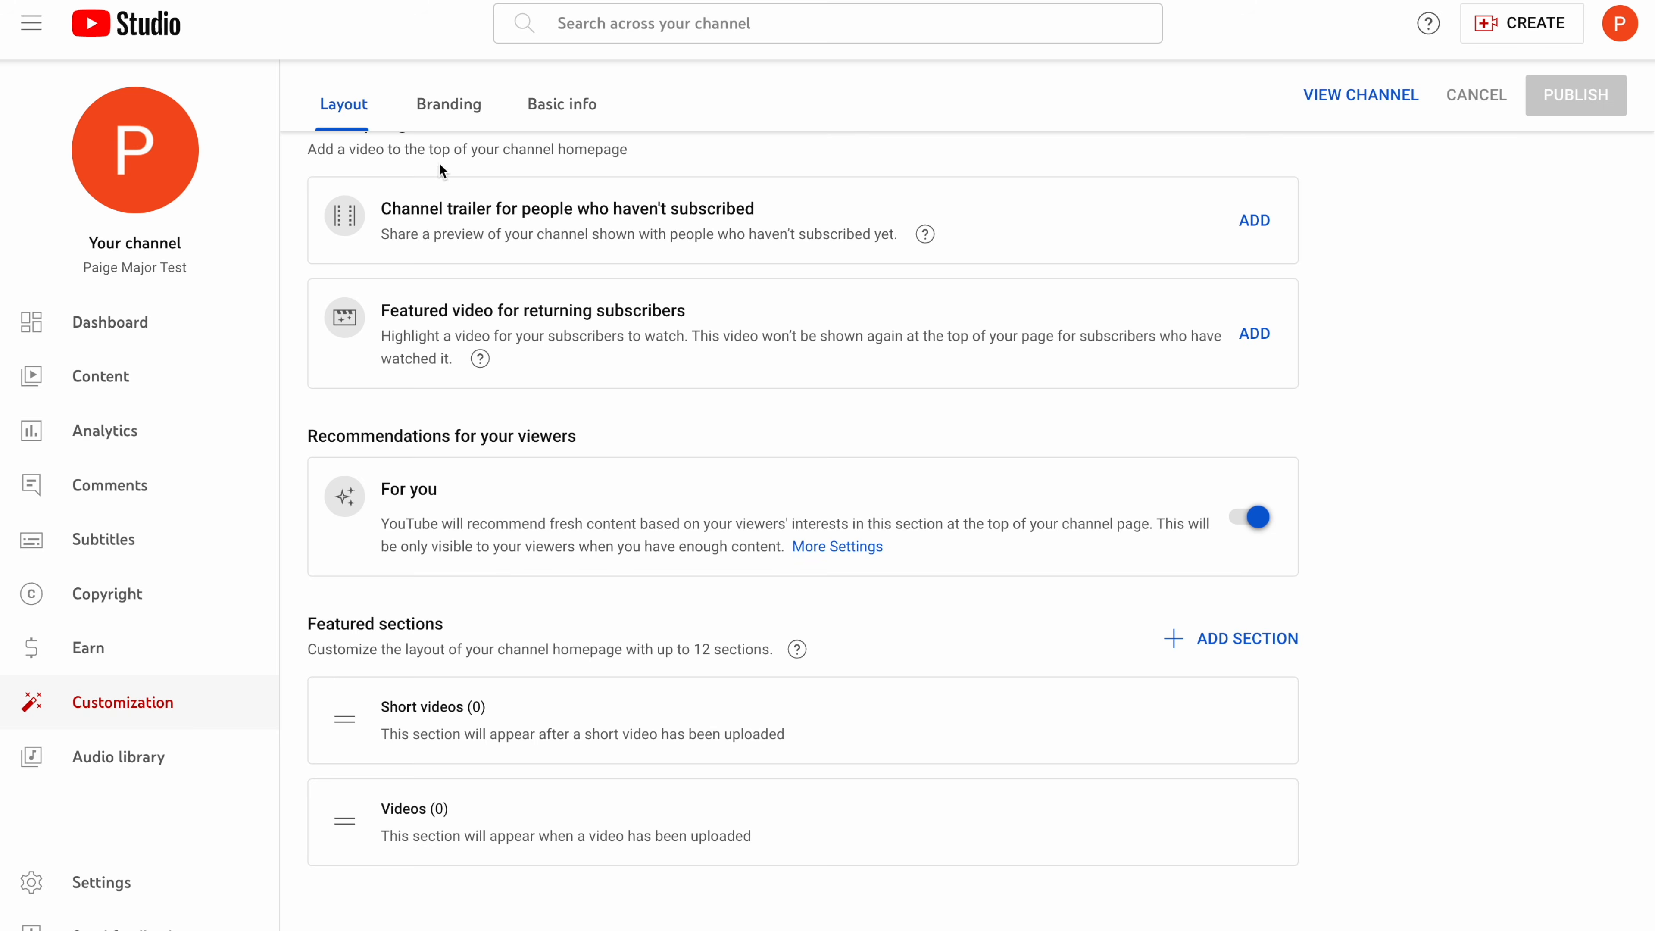
{"action": "left_click", "coordinate": [456, 112]}
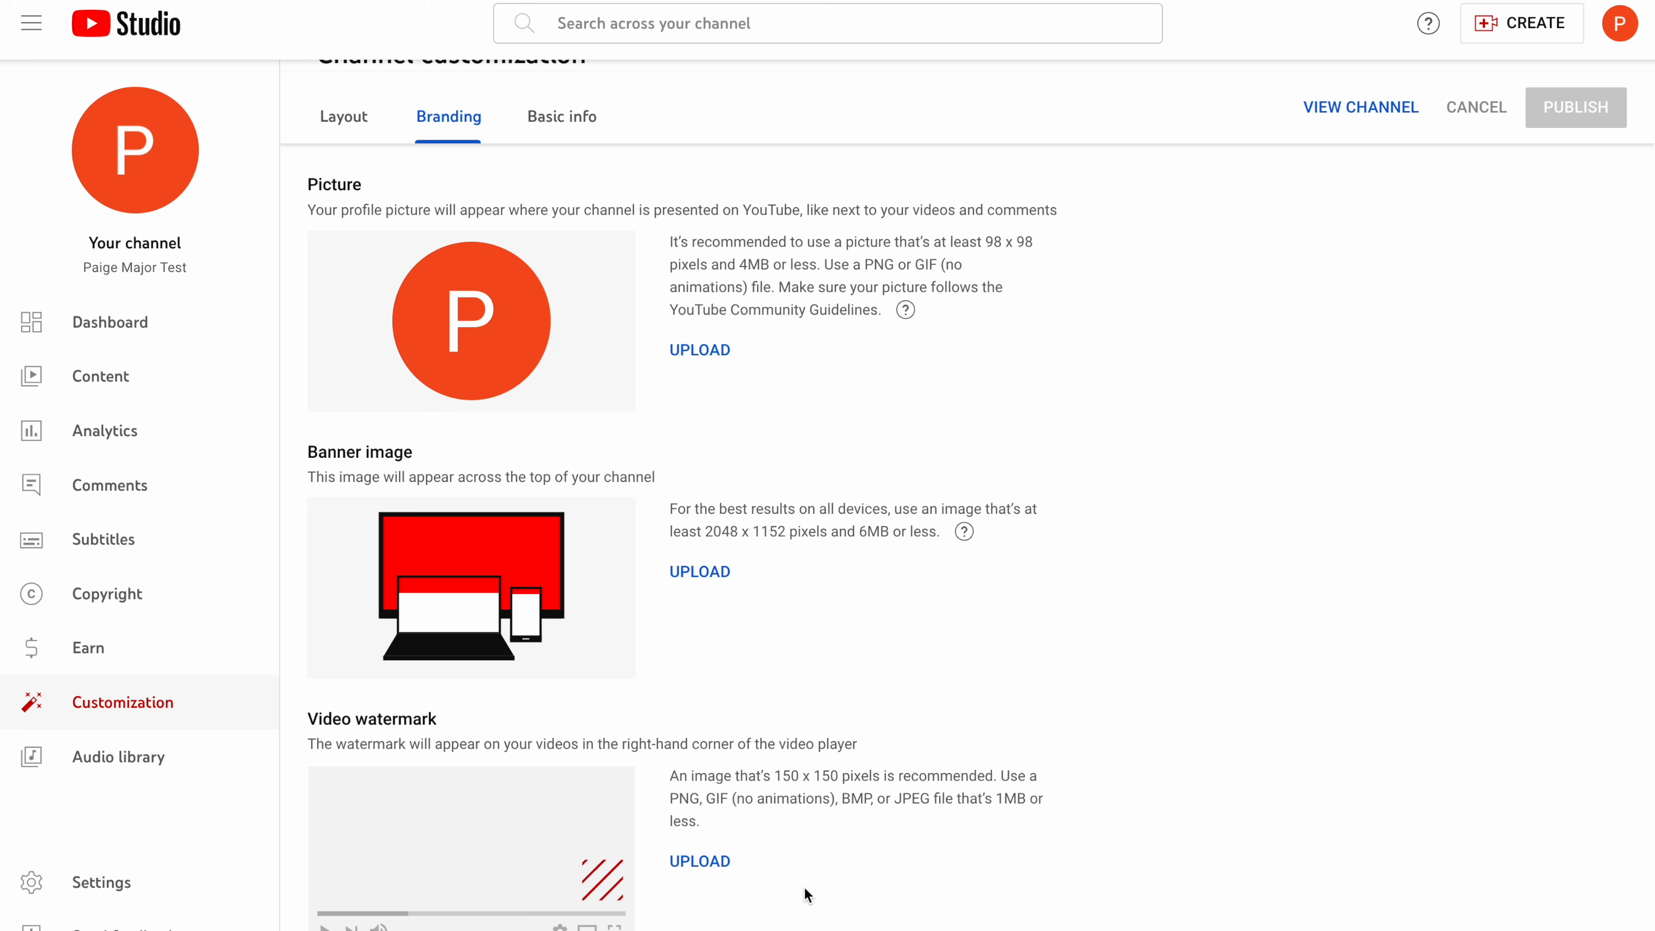
Remove the hyphen and random characters from the end of the channel handle in the basic customization info
{"action": "left_click", "coordinate": [586, 118]}
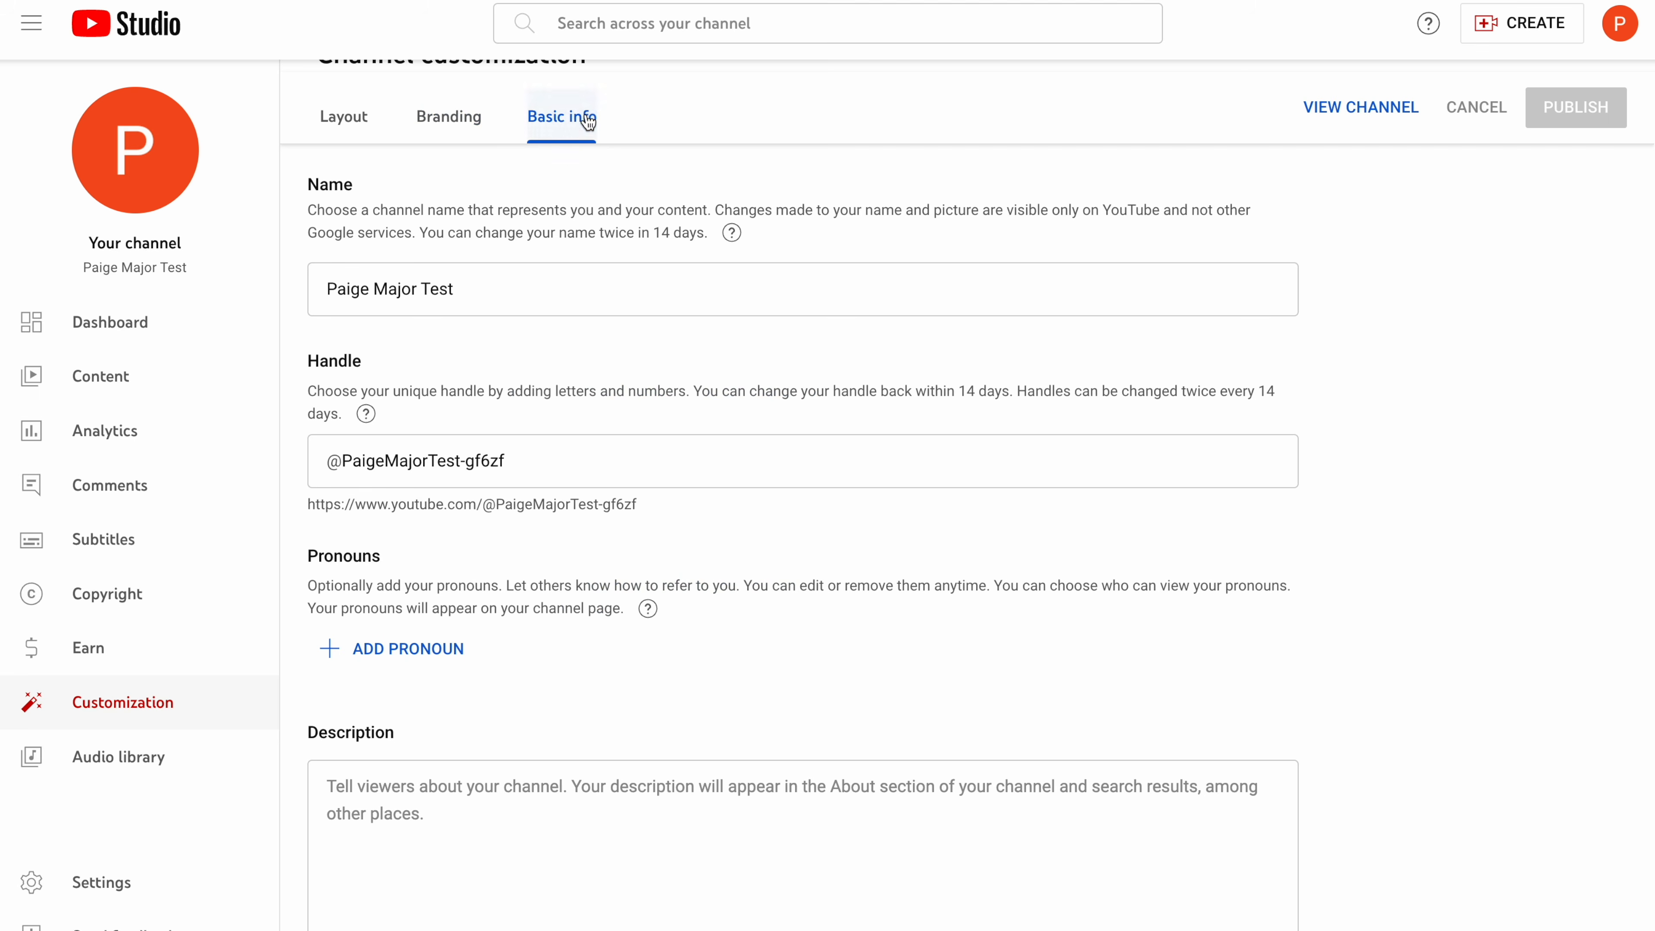
{"action": "left_click", "coordinate": [513, 285]}
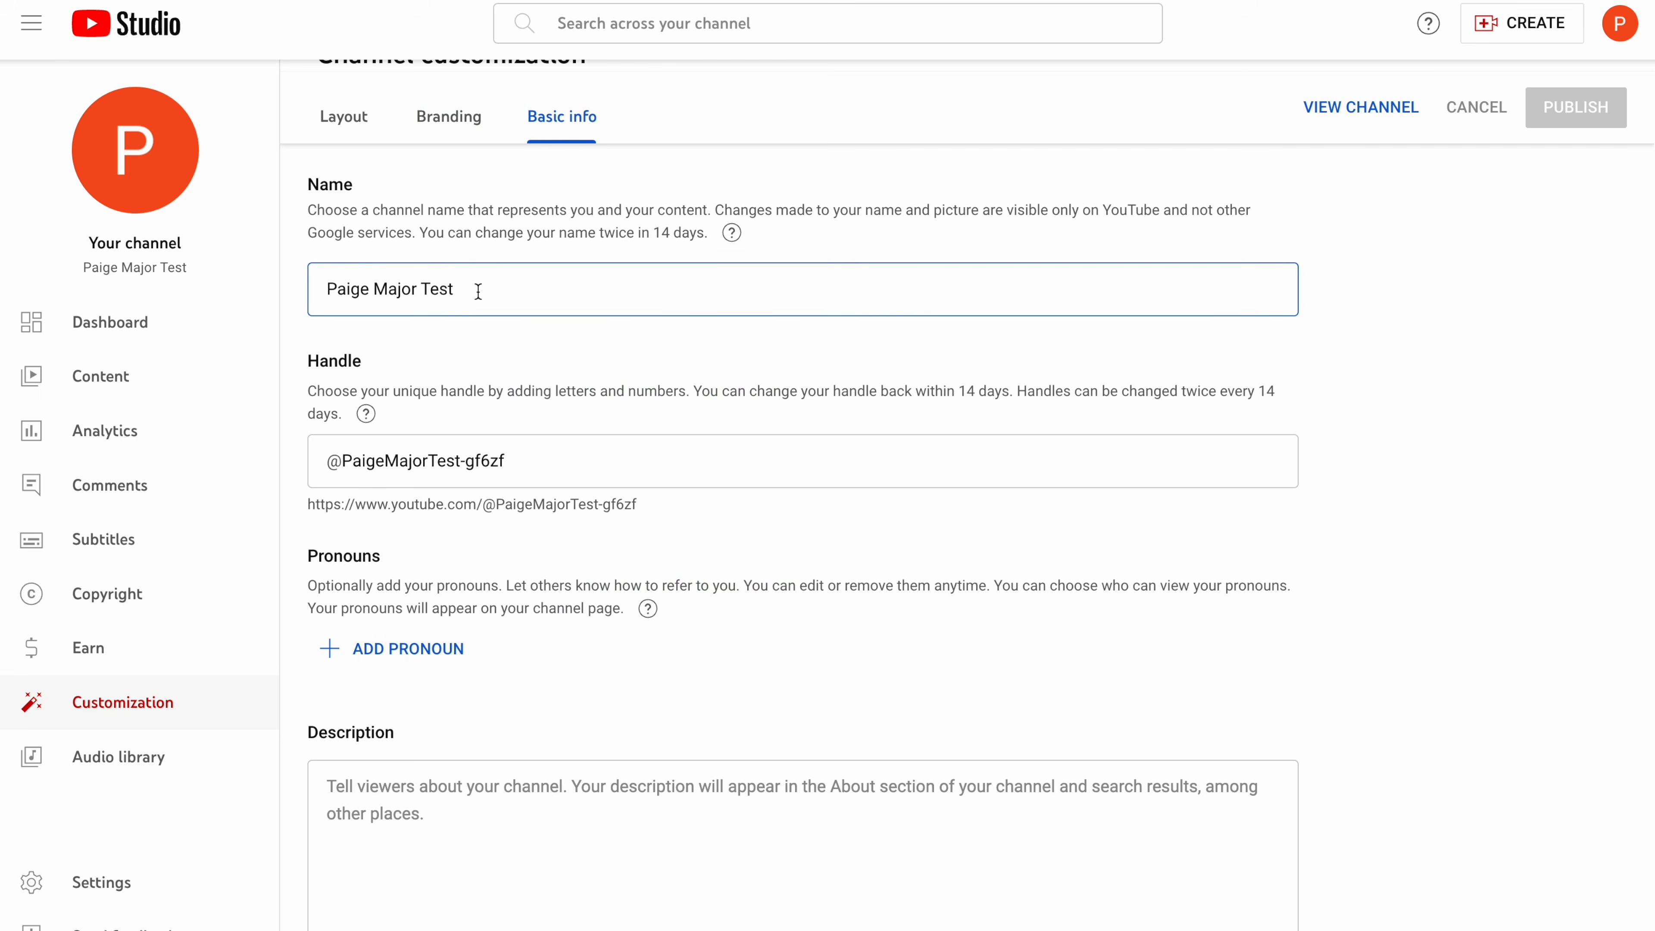
{"action": "scroll", "coordinate": [536, 439], "scroll_direction": "down", "scroll_amount": 1}
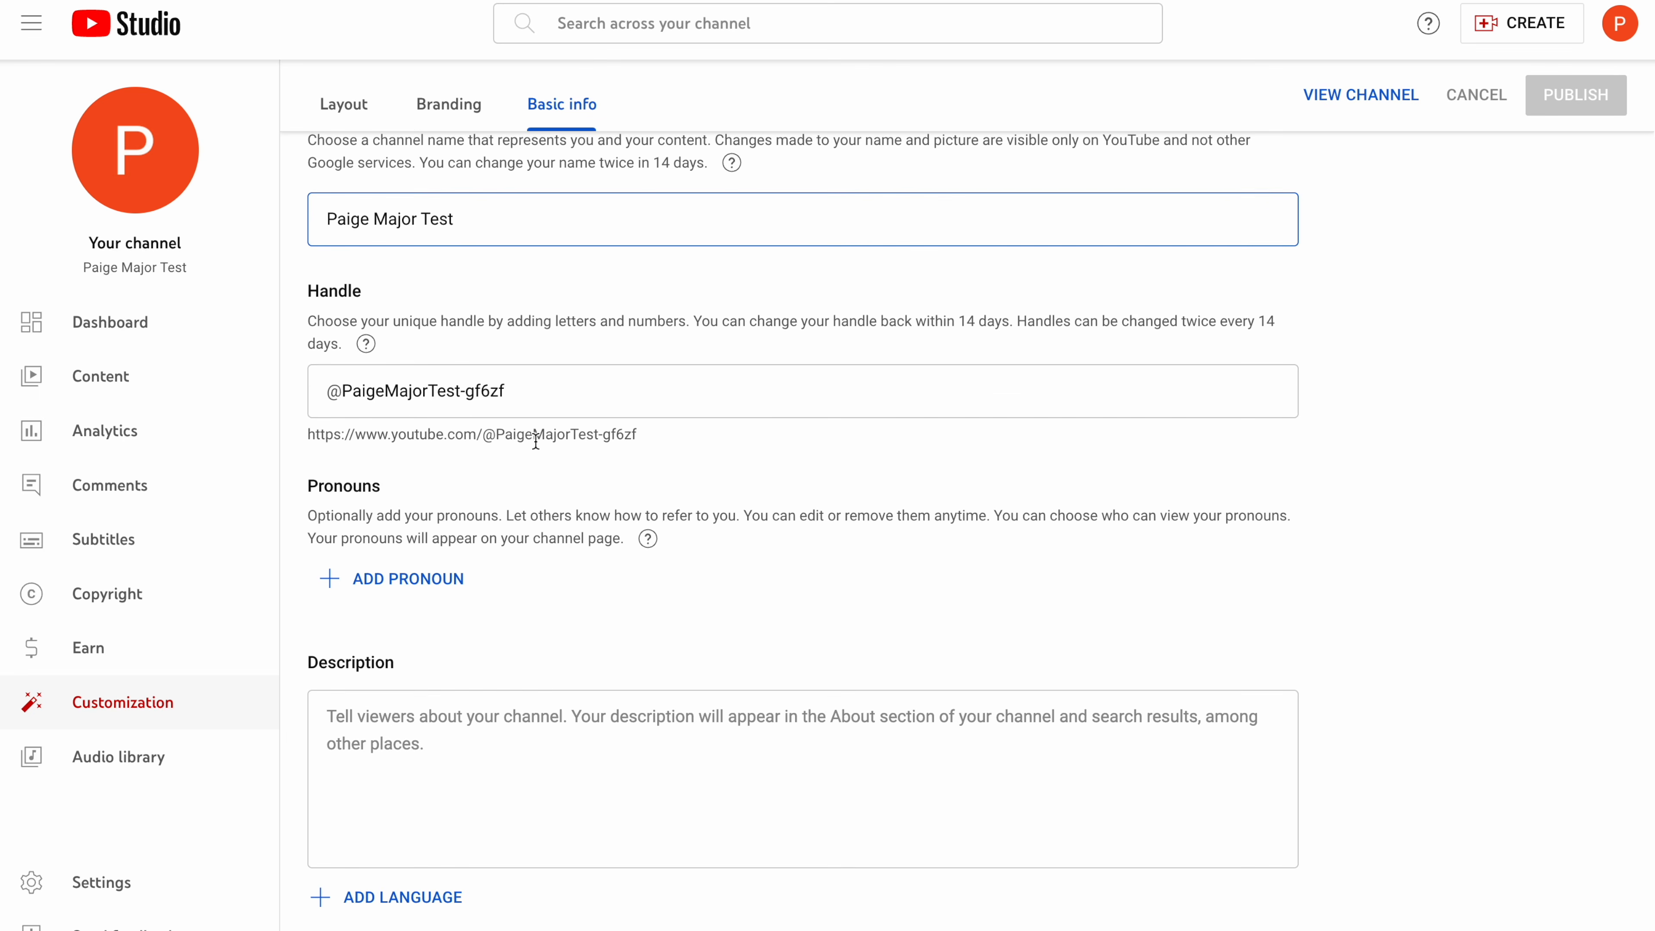
{"action": "left_click", "coordinate": [528, 394]}
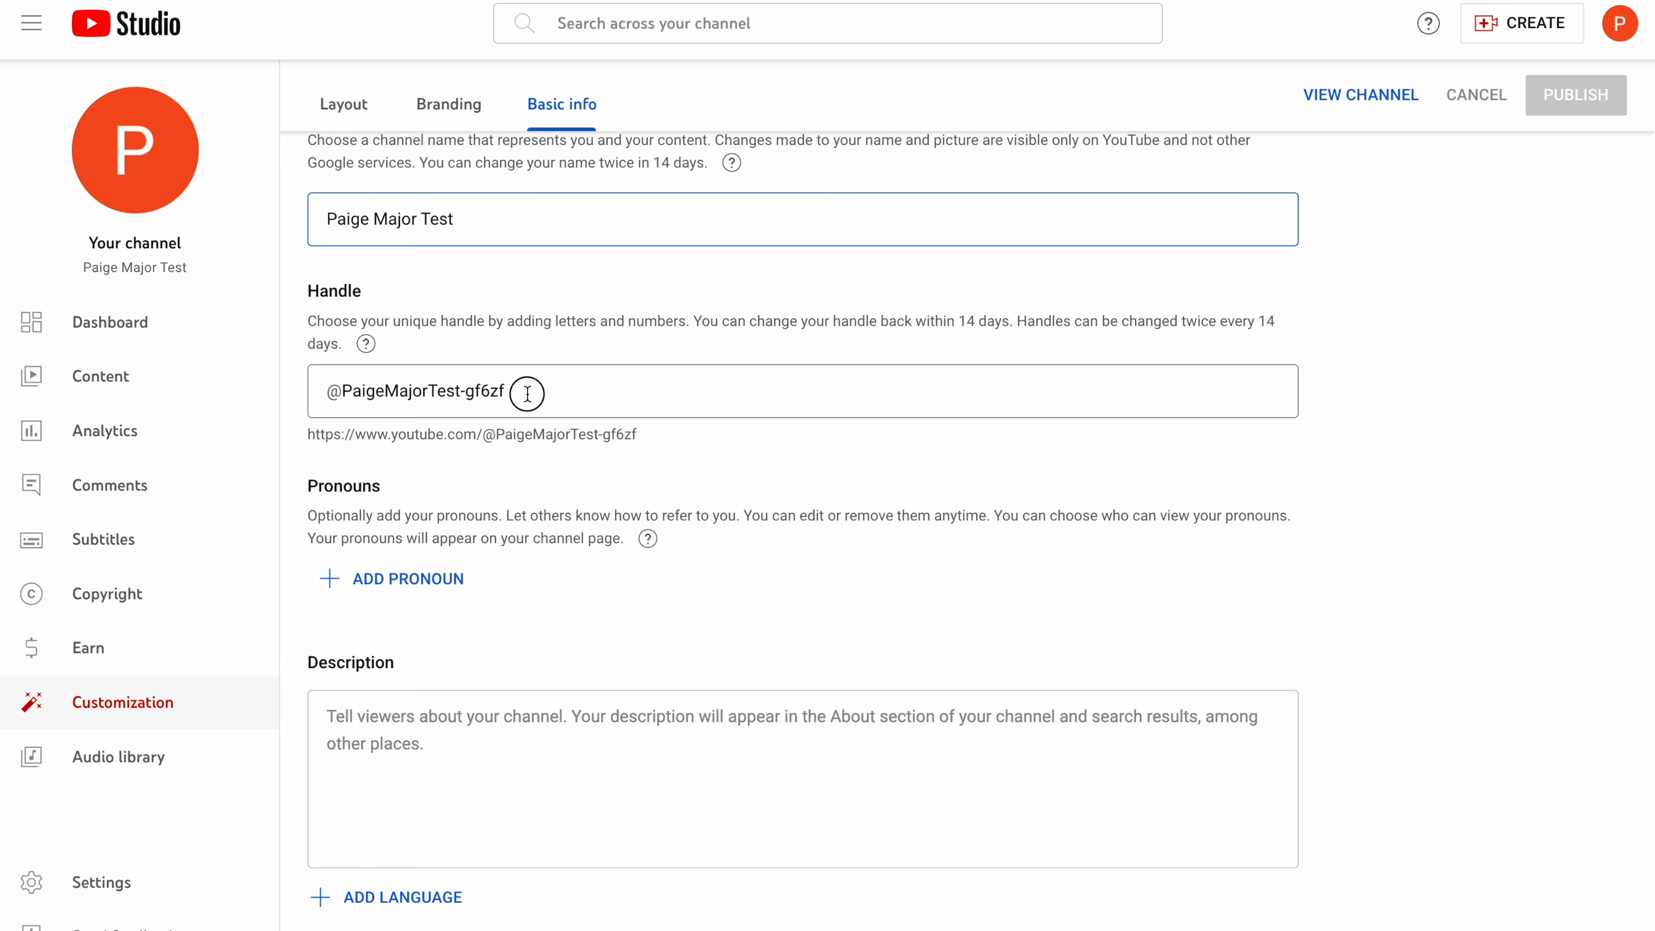
{"action": "key", "text": "BackSpace"}
{"action": "key", "text": "BackSpace"}
{"action": "key", "text": "BackSpace"}
{"action": "key", "text": "BackSpace"}
{"action": "key", "text": "BackSpace"}
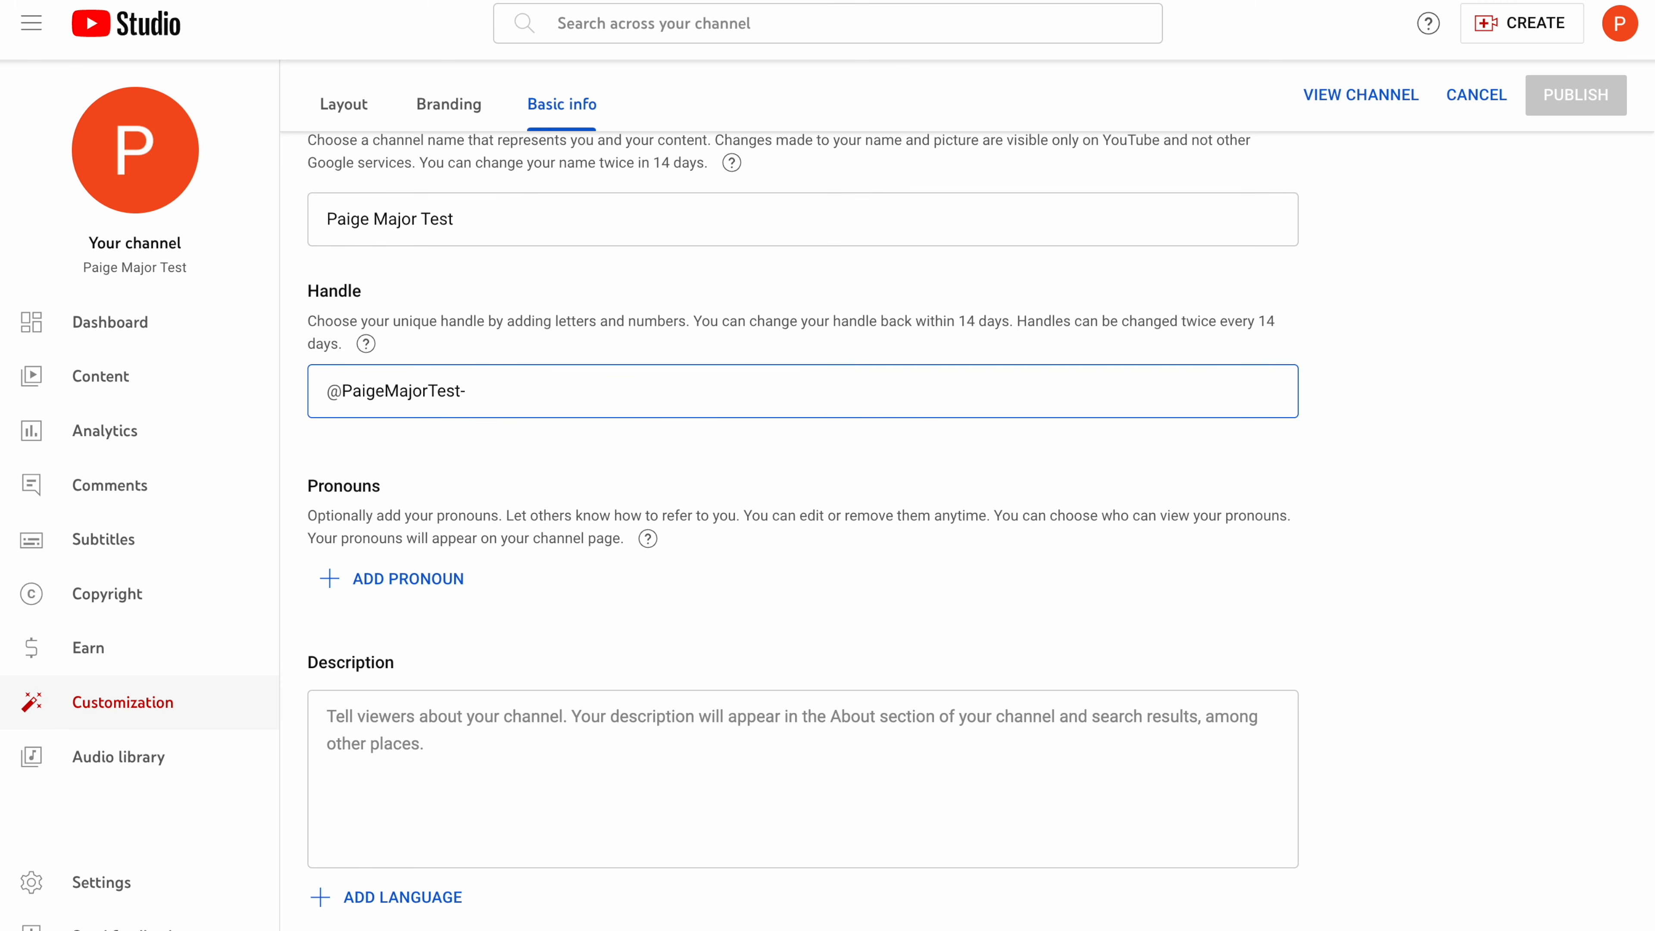
{"action": "left_click", "coordinate": [550, 430]}
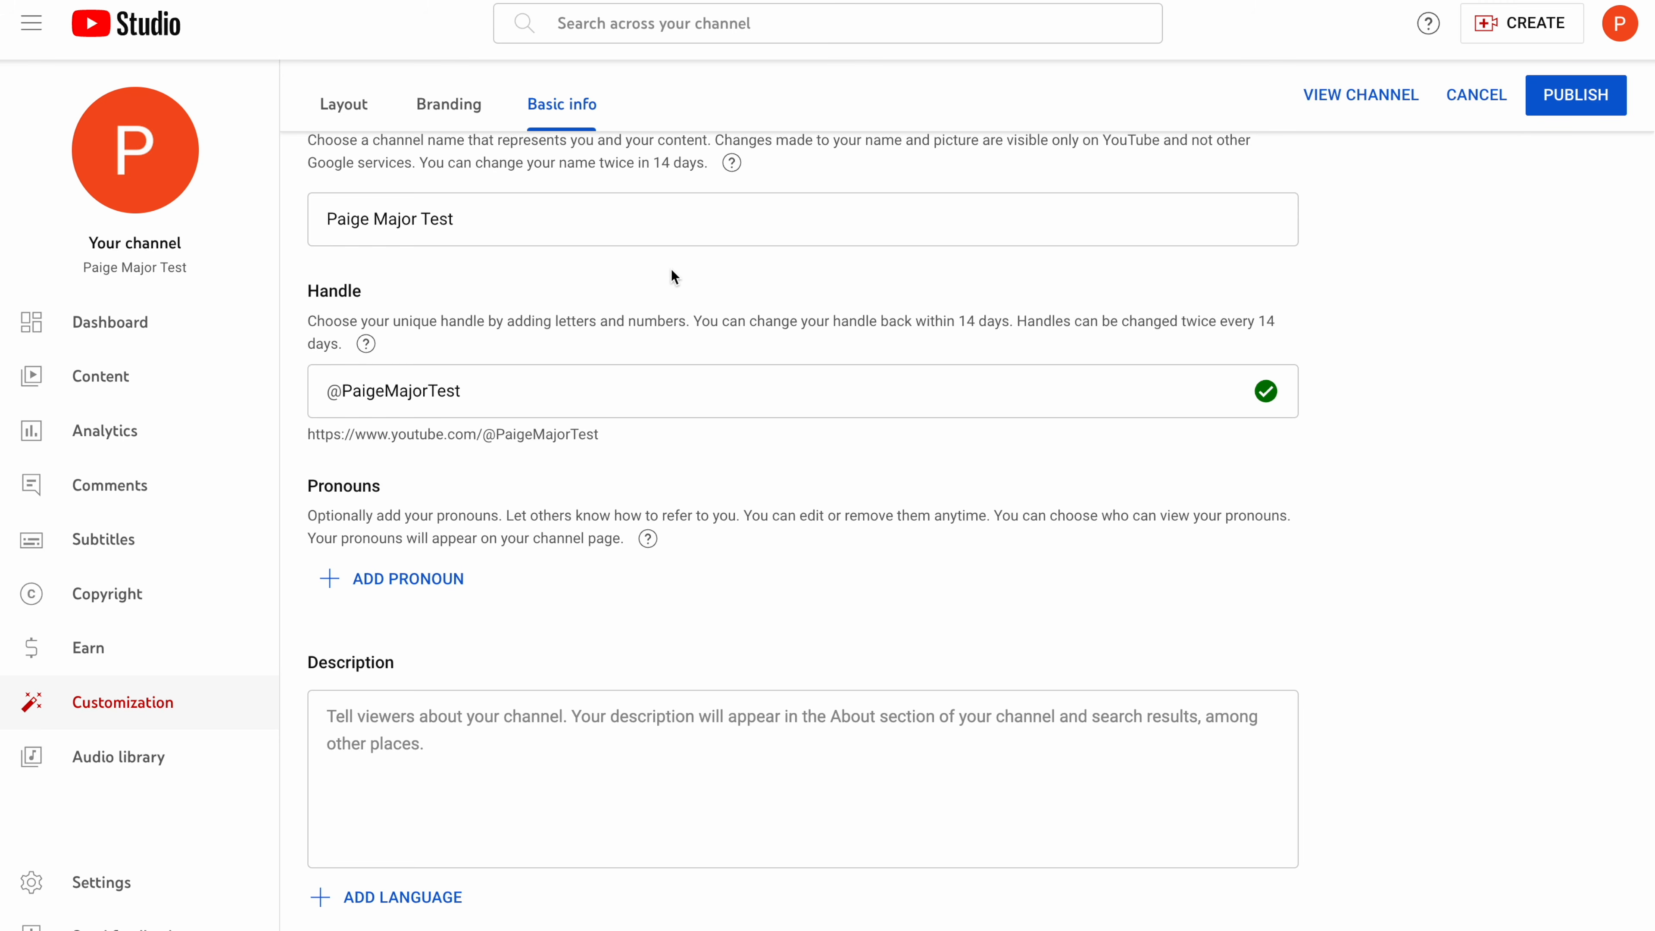
Examine the pronouns, description, channel URL, links and contact fields in the basic customization info
{"action": "scroll", "coordinate": [517, 433], "scroll_direction": "down", "scroll_amount": 5}
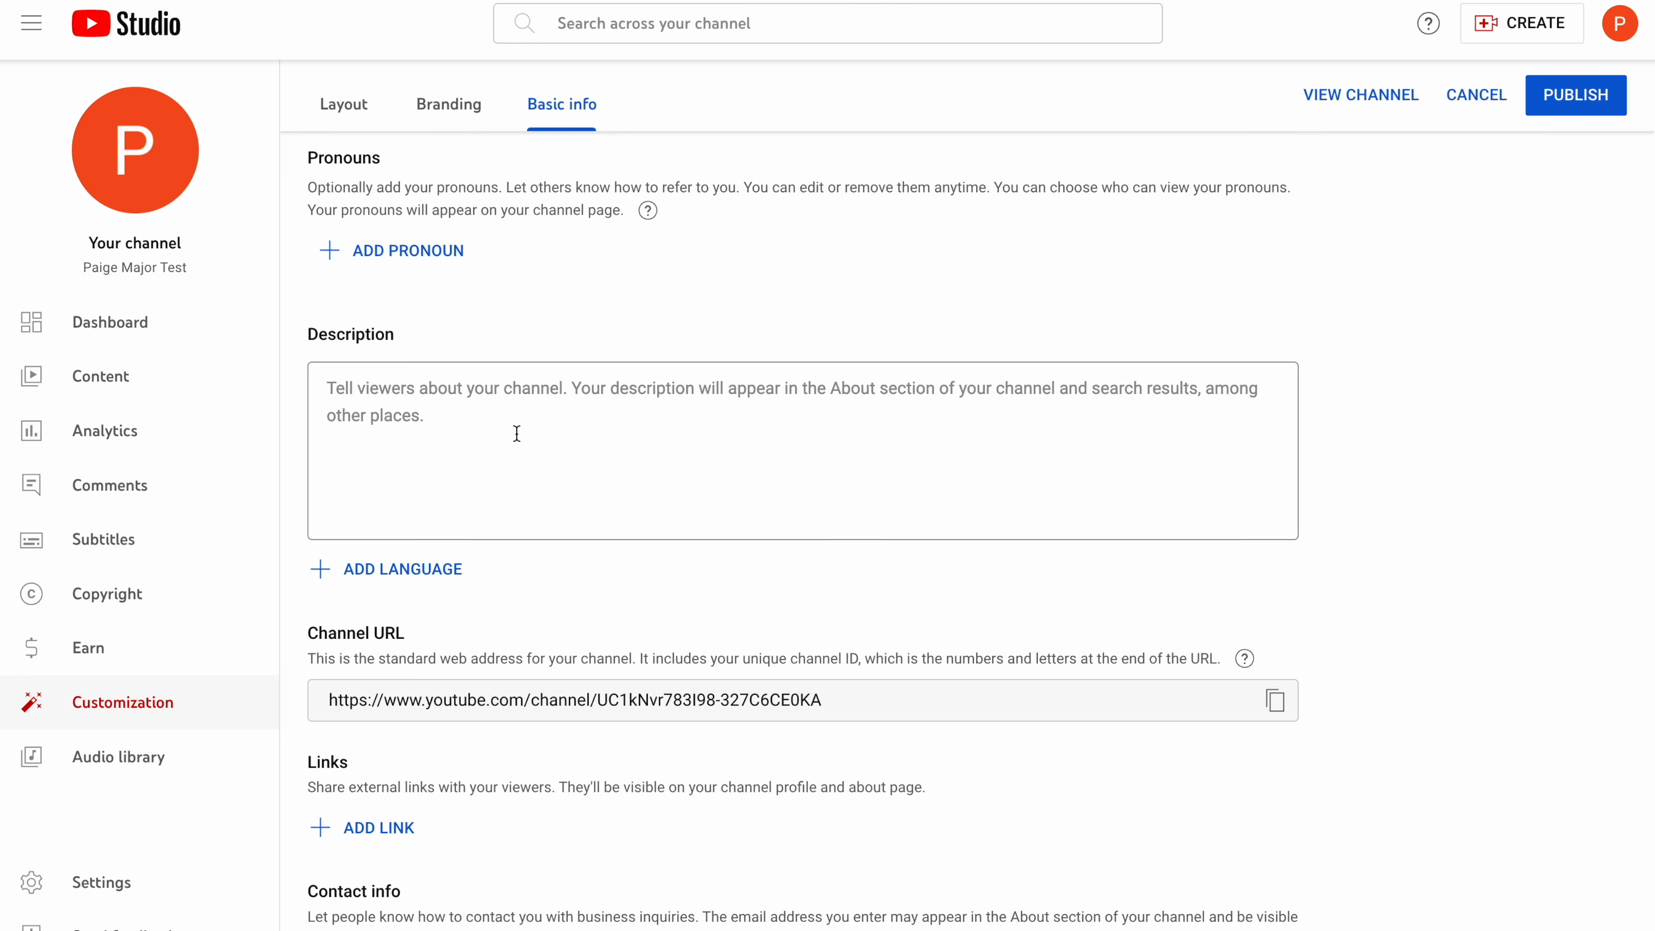
{"action": "scroll", "coordinate": [517, 434], "scroll_direction": "down", "scroll_amount": 1}
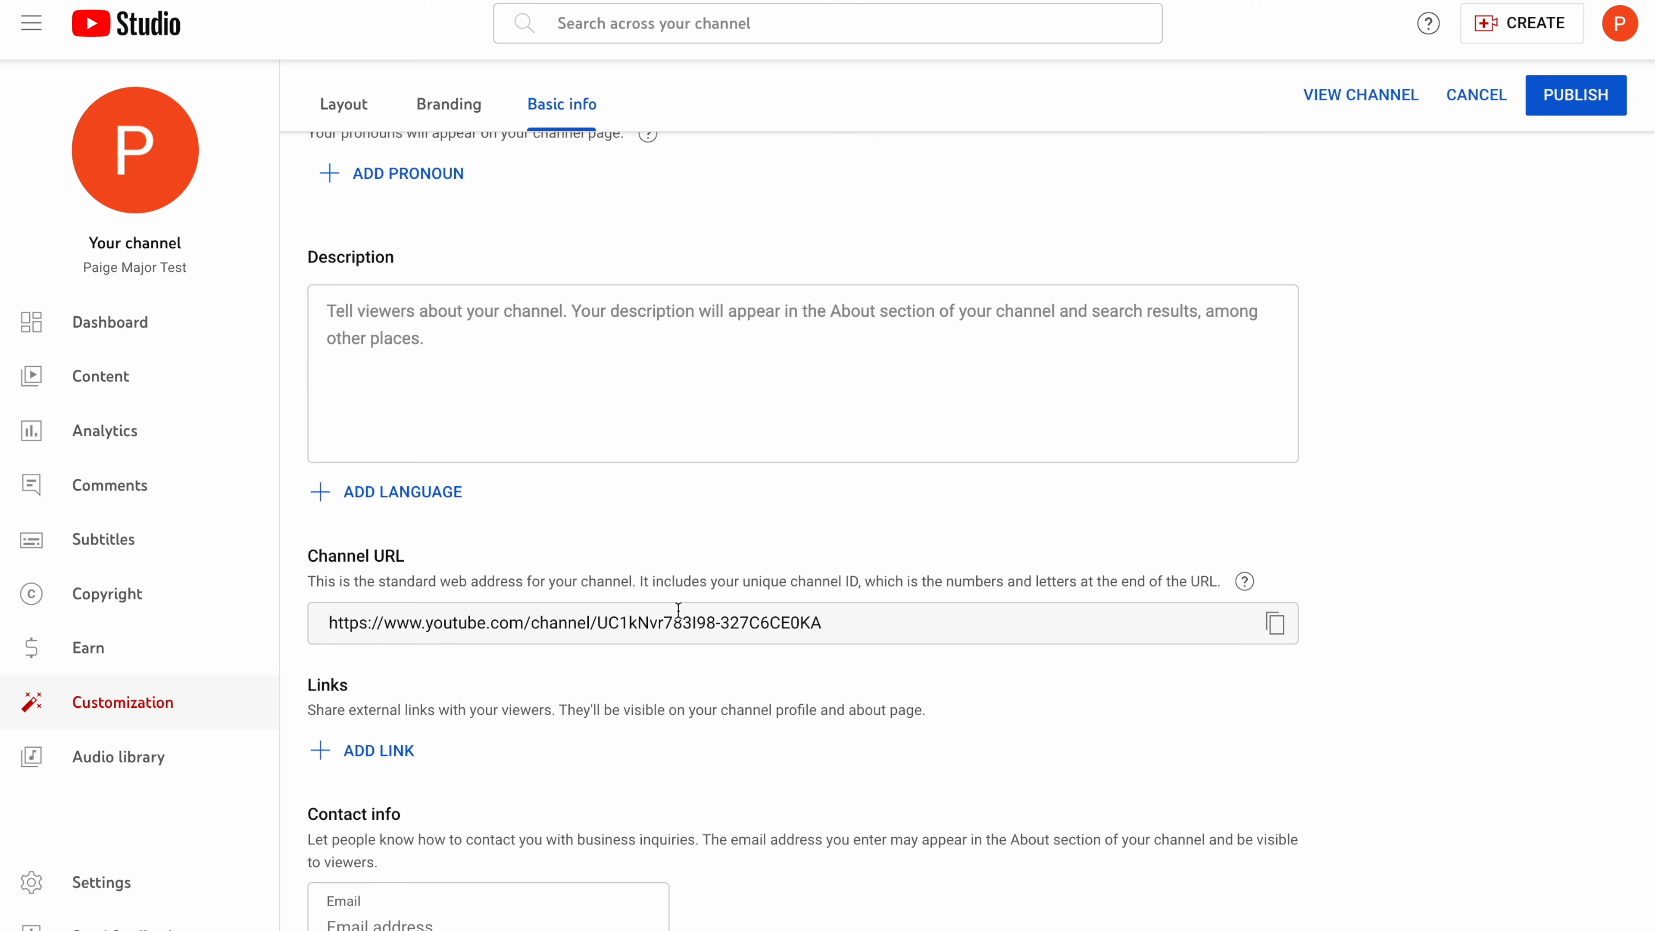
{"action": "scroll", "coordinate": [677, 609], "scroll_direction": "up", "scroll_amount": 6}
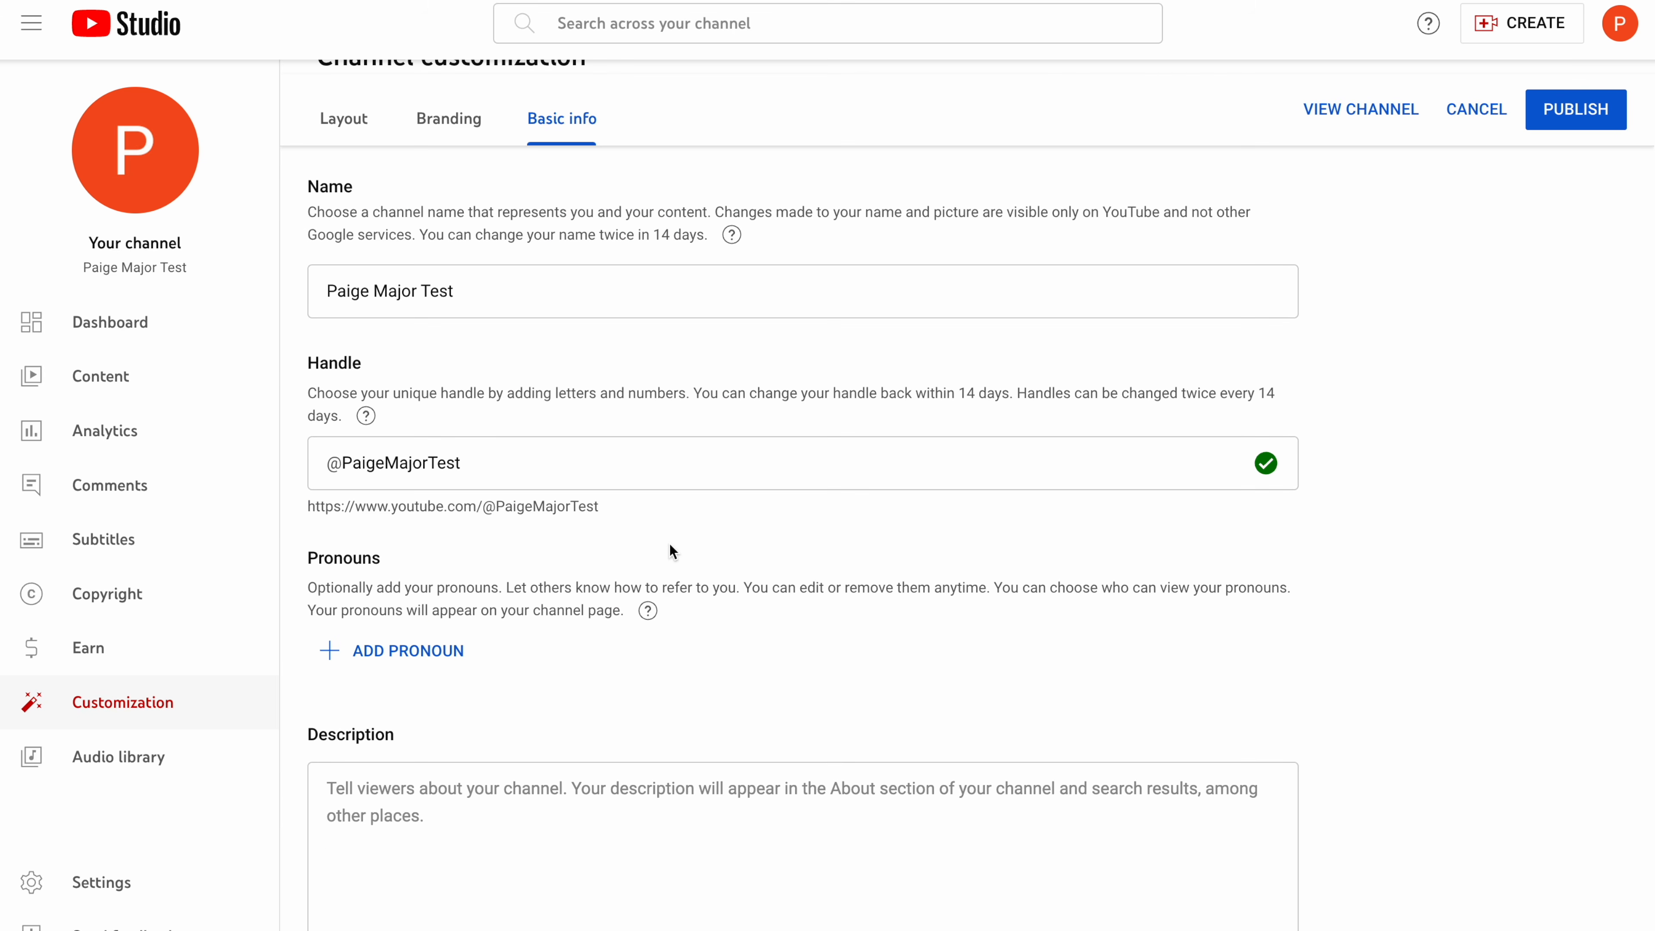
{"action": "scroll", "coordinate": [673, 552], "scroll_direction": "down", "scroll_amount": 6}
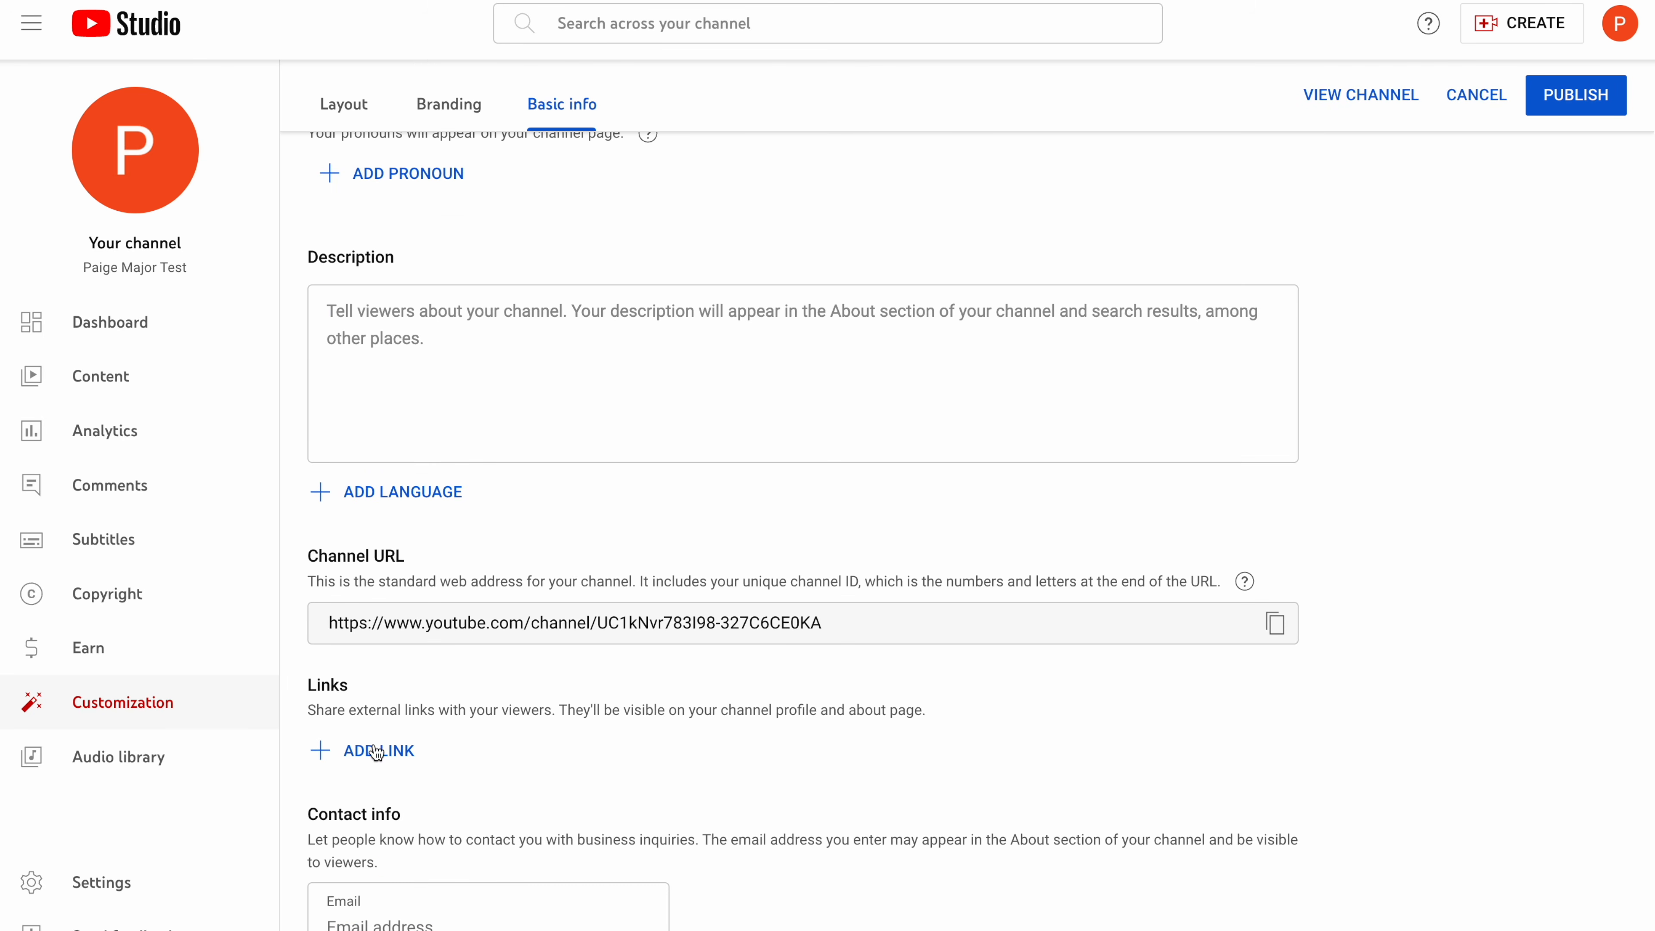
{"action": "left_click", "coordinate": [360, 751]}
{"action": "scroll", "coordinate": [363, 754], "scroll_direction": "down", "scroll_amount": 1}
{"action": "type", "text": "Website"}
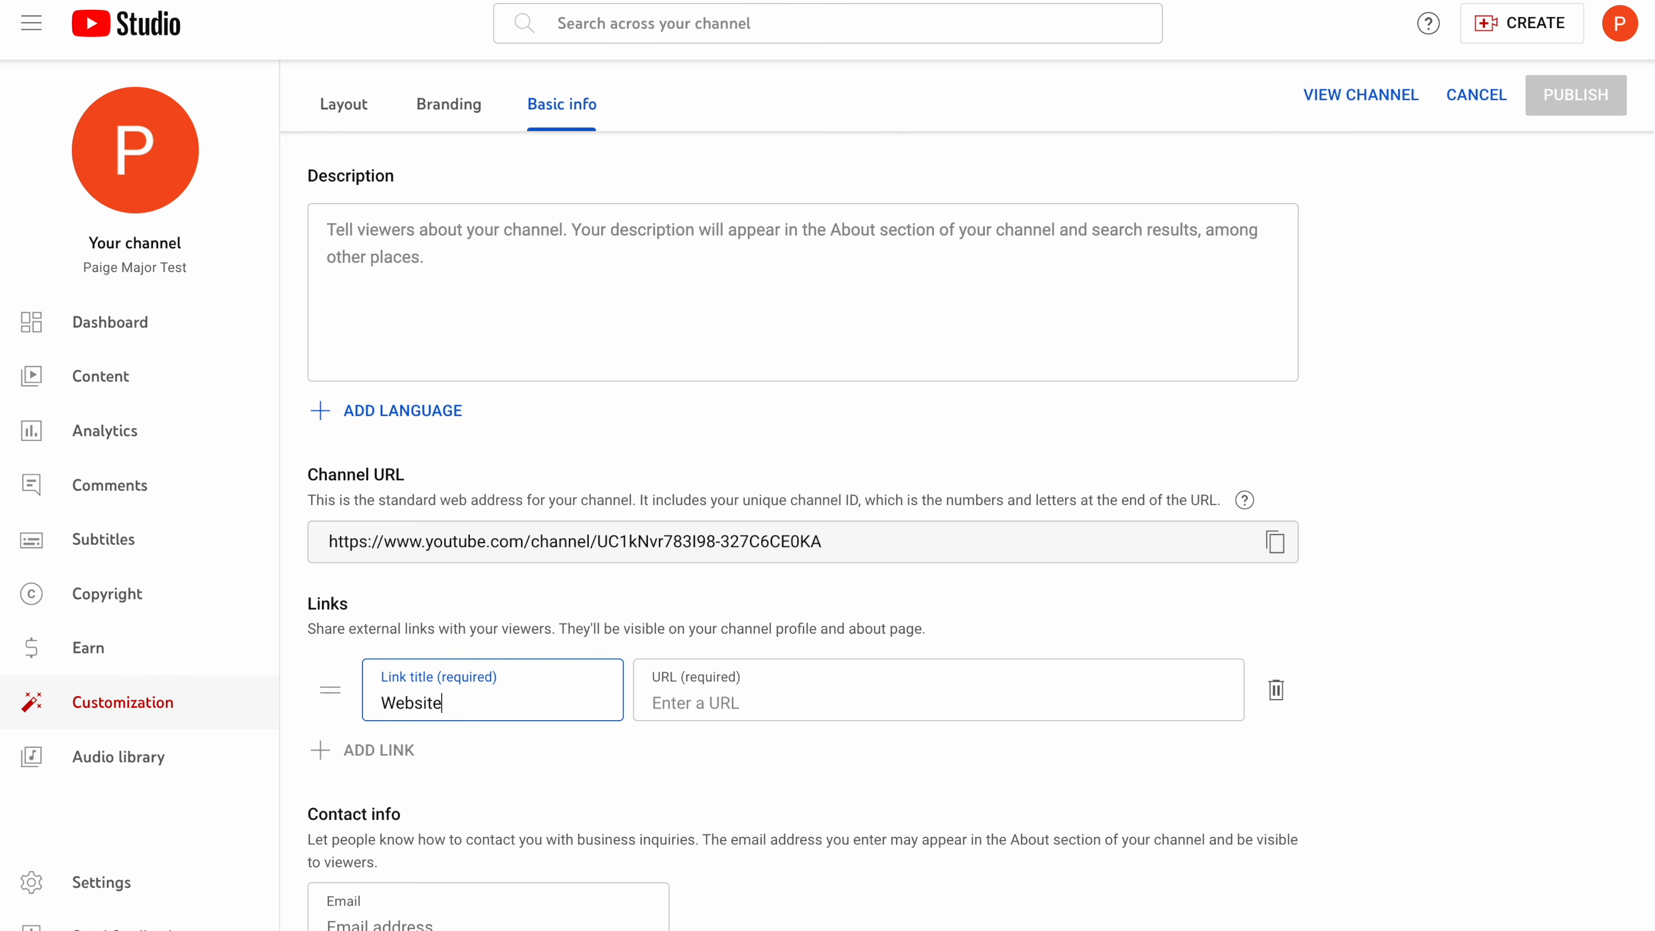
{"action": "key", "text": "Tab"}
{"action": "type", "text": "https:/"}
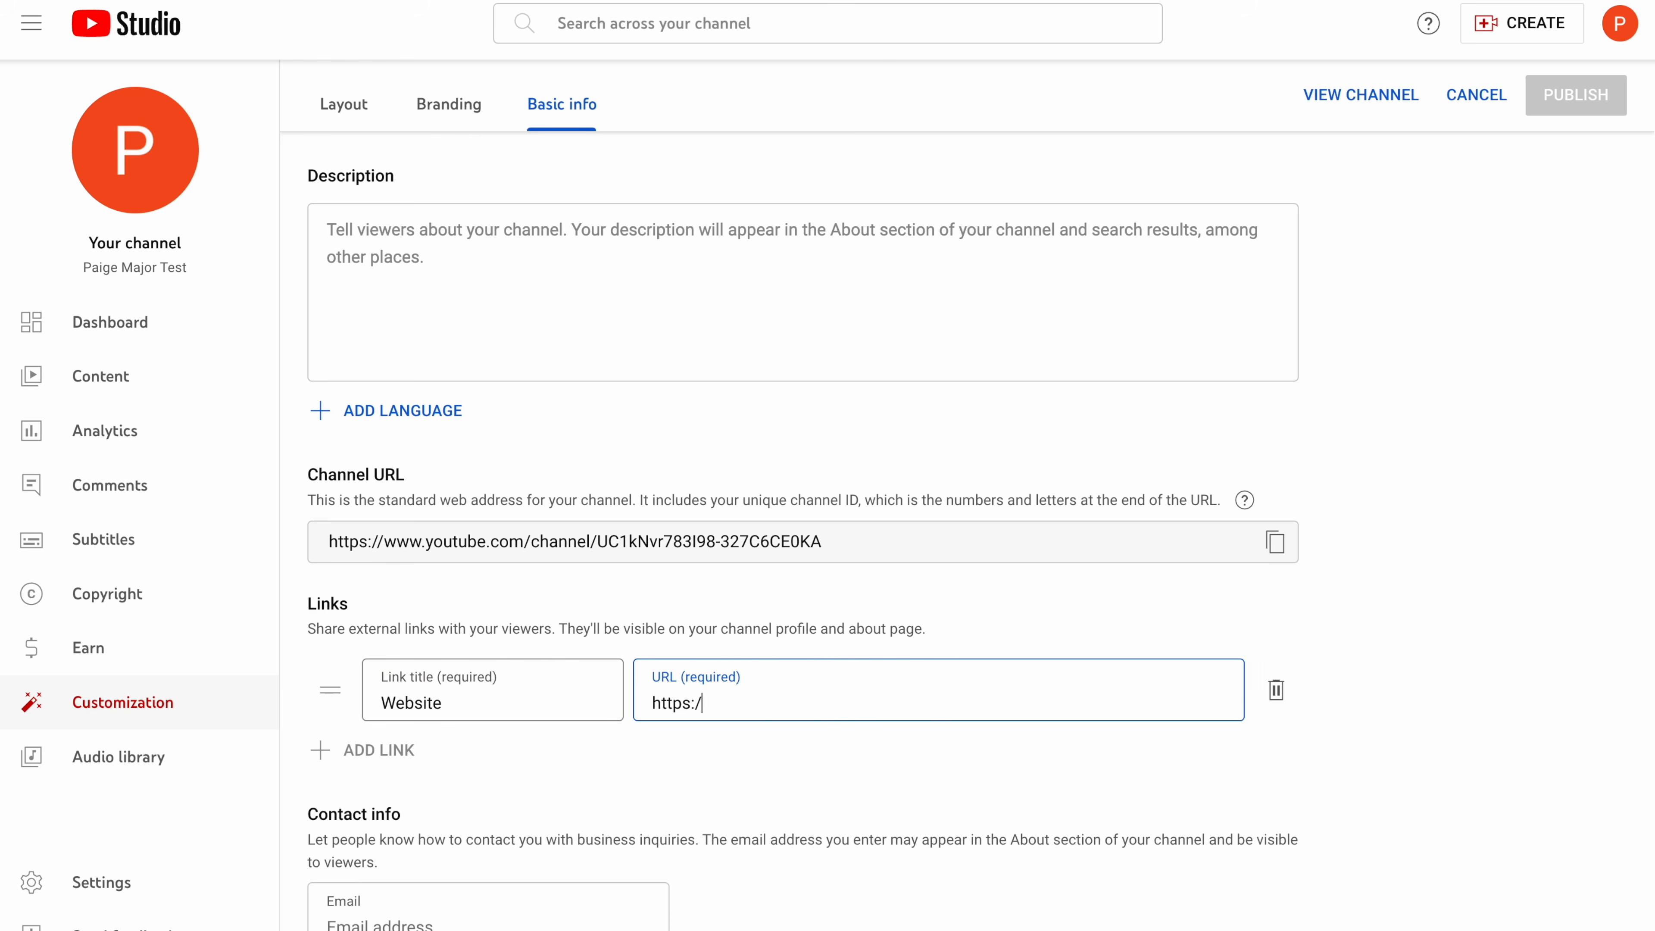
{"action": "type", "text": "/paigemajor.com"}
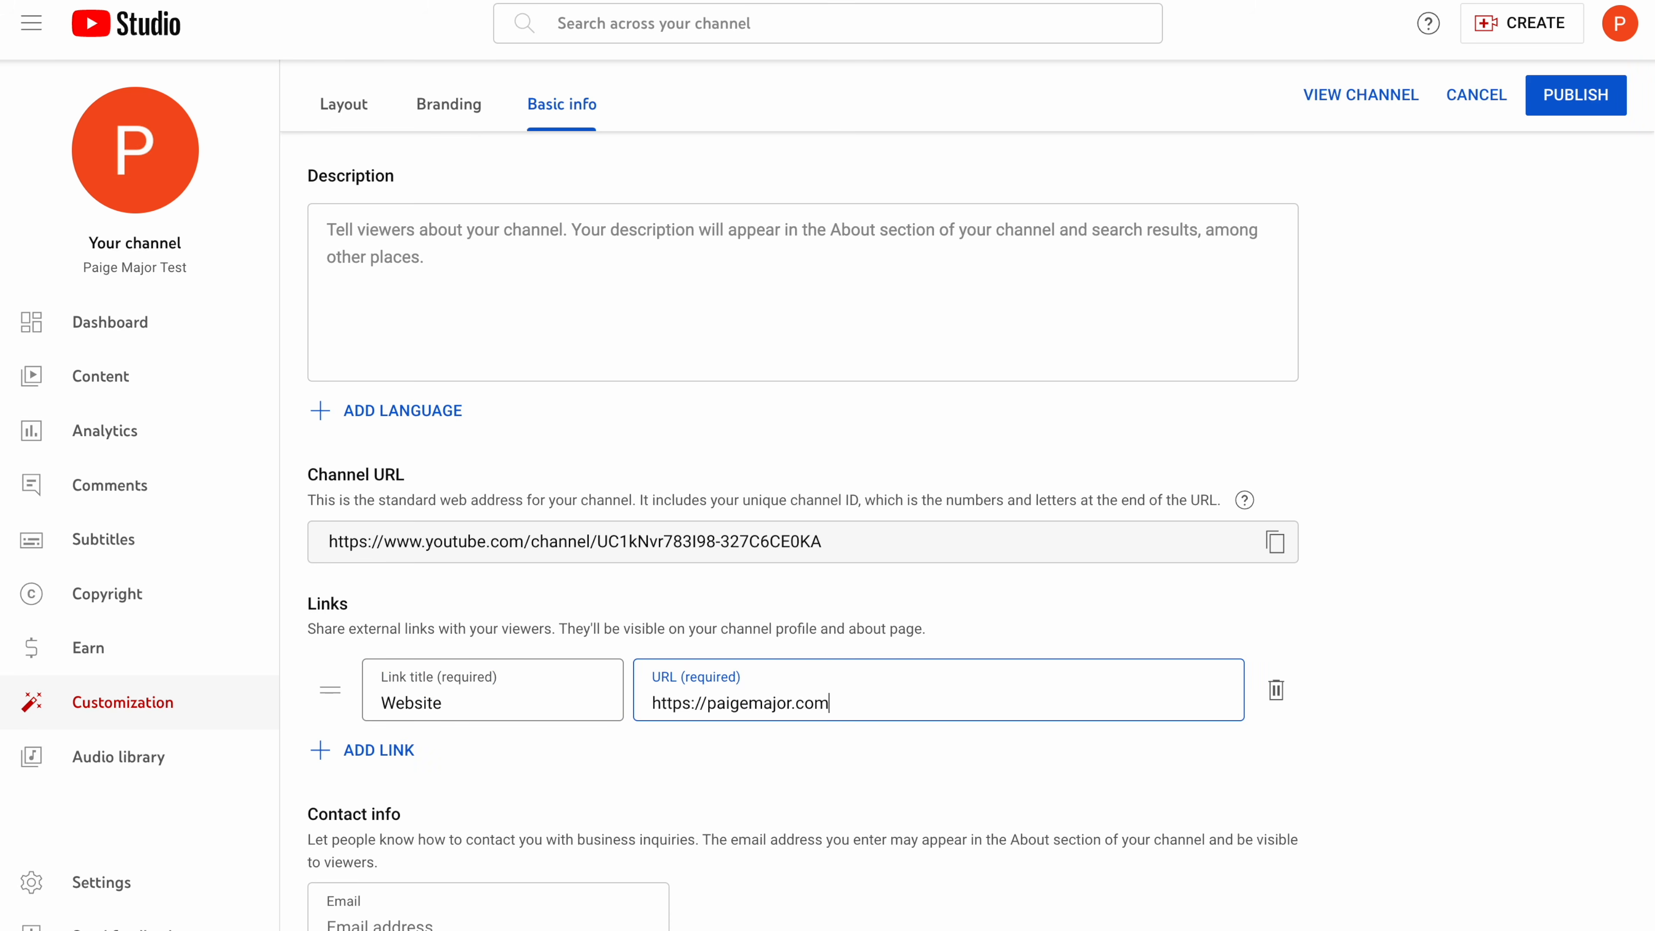
Add a second channel link titled Instagram and enter the creator's instagram.com profile address as its URL
{"action": "left_click", "coordinate": [363, 753]}
{"action": "type", "text": "Instagram"}
{"action": "key", "text": "Tab"}
{"action": "type", "text": "ht"}
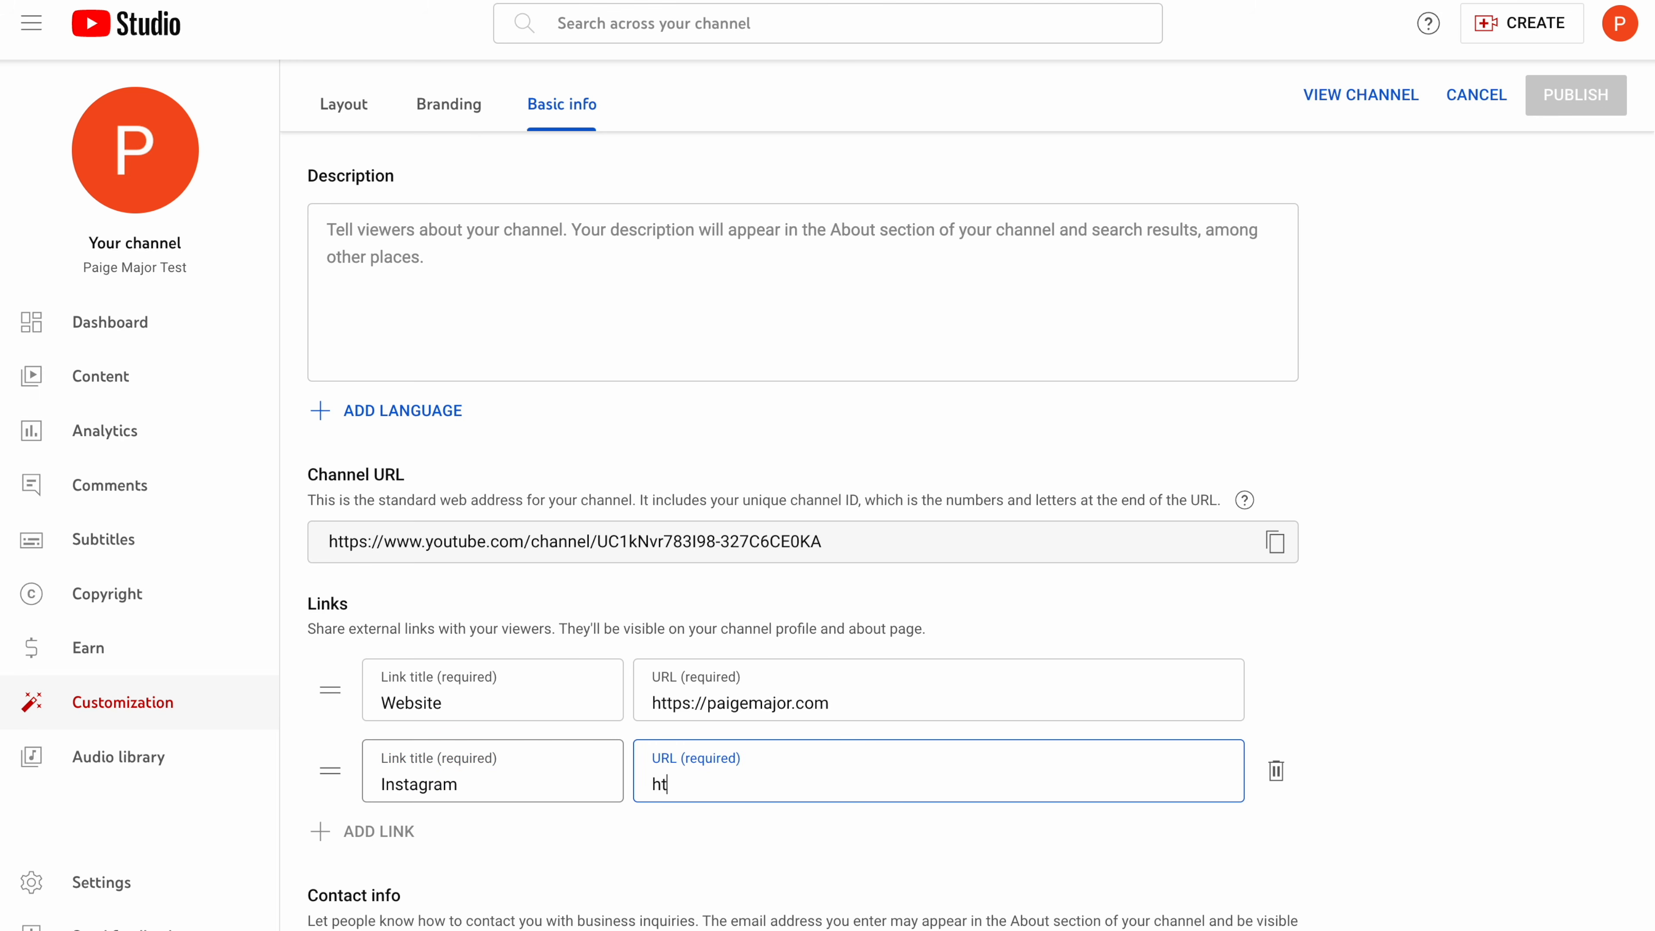
{"action": "type", "text": "tps://instagram.com/paigemajorcreative"}
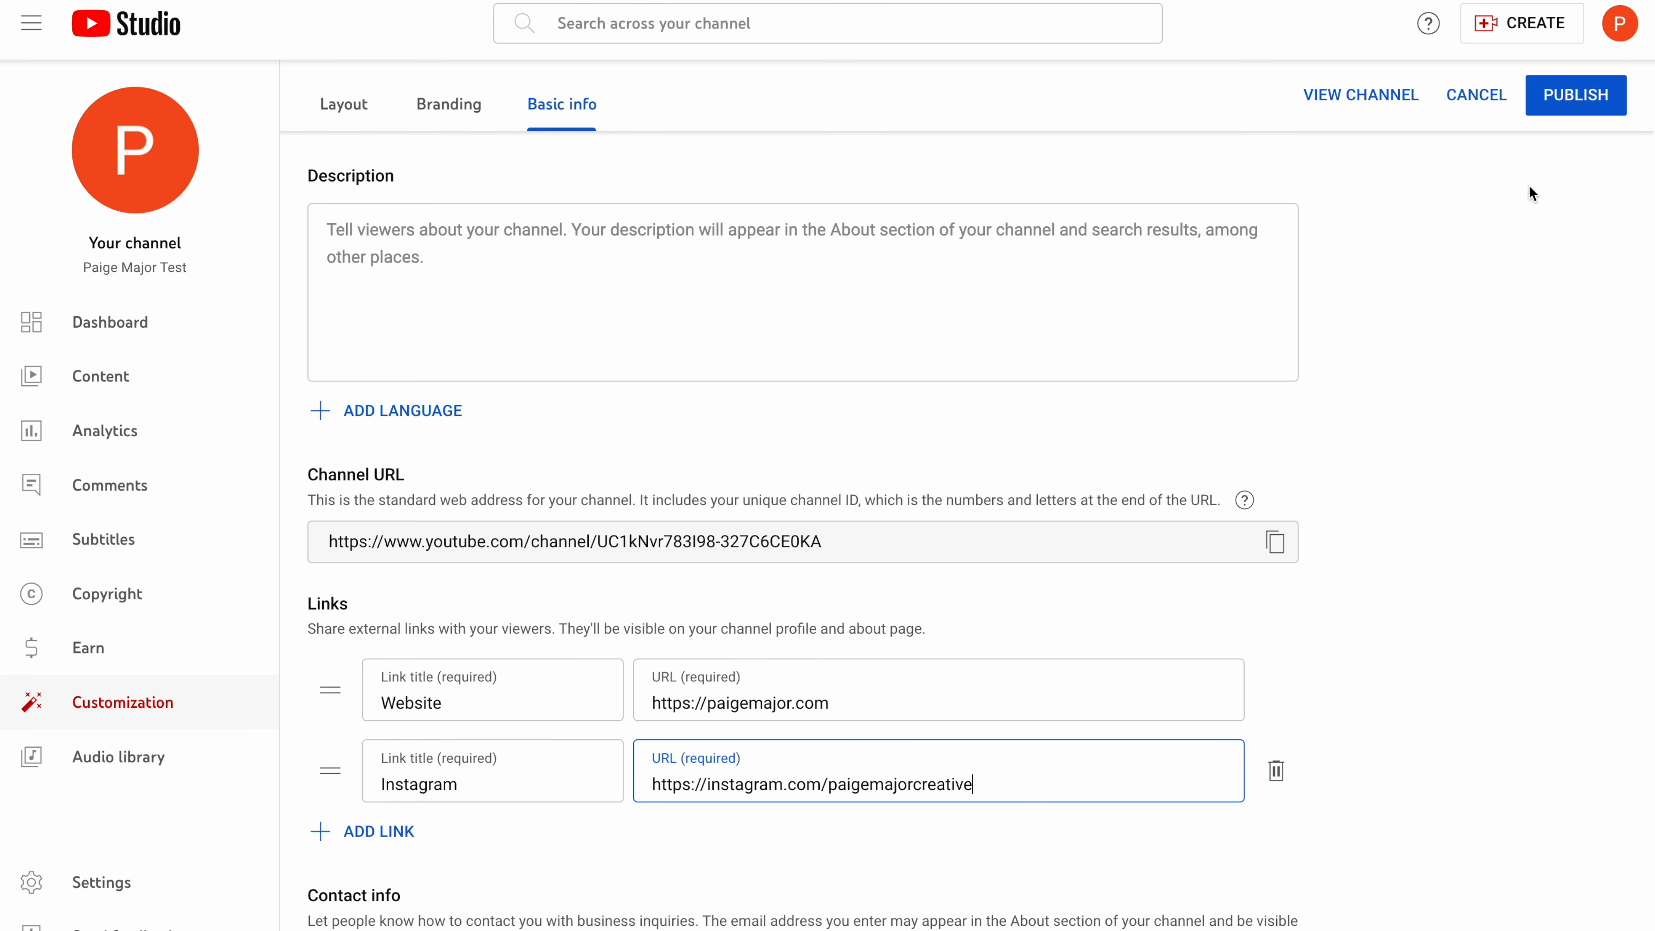
{"action": "scroll", "coordinate": [1520, 313], "scroll_direction": "down", "scroll_amount": 1}
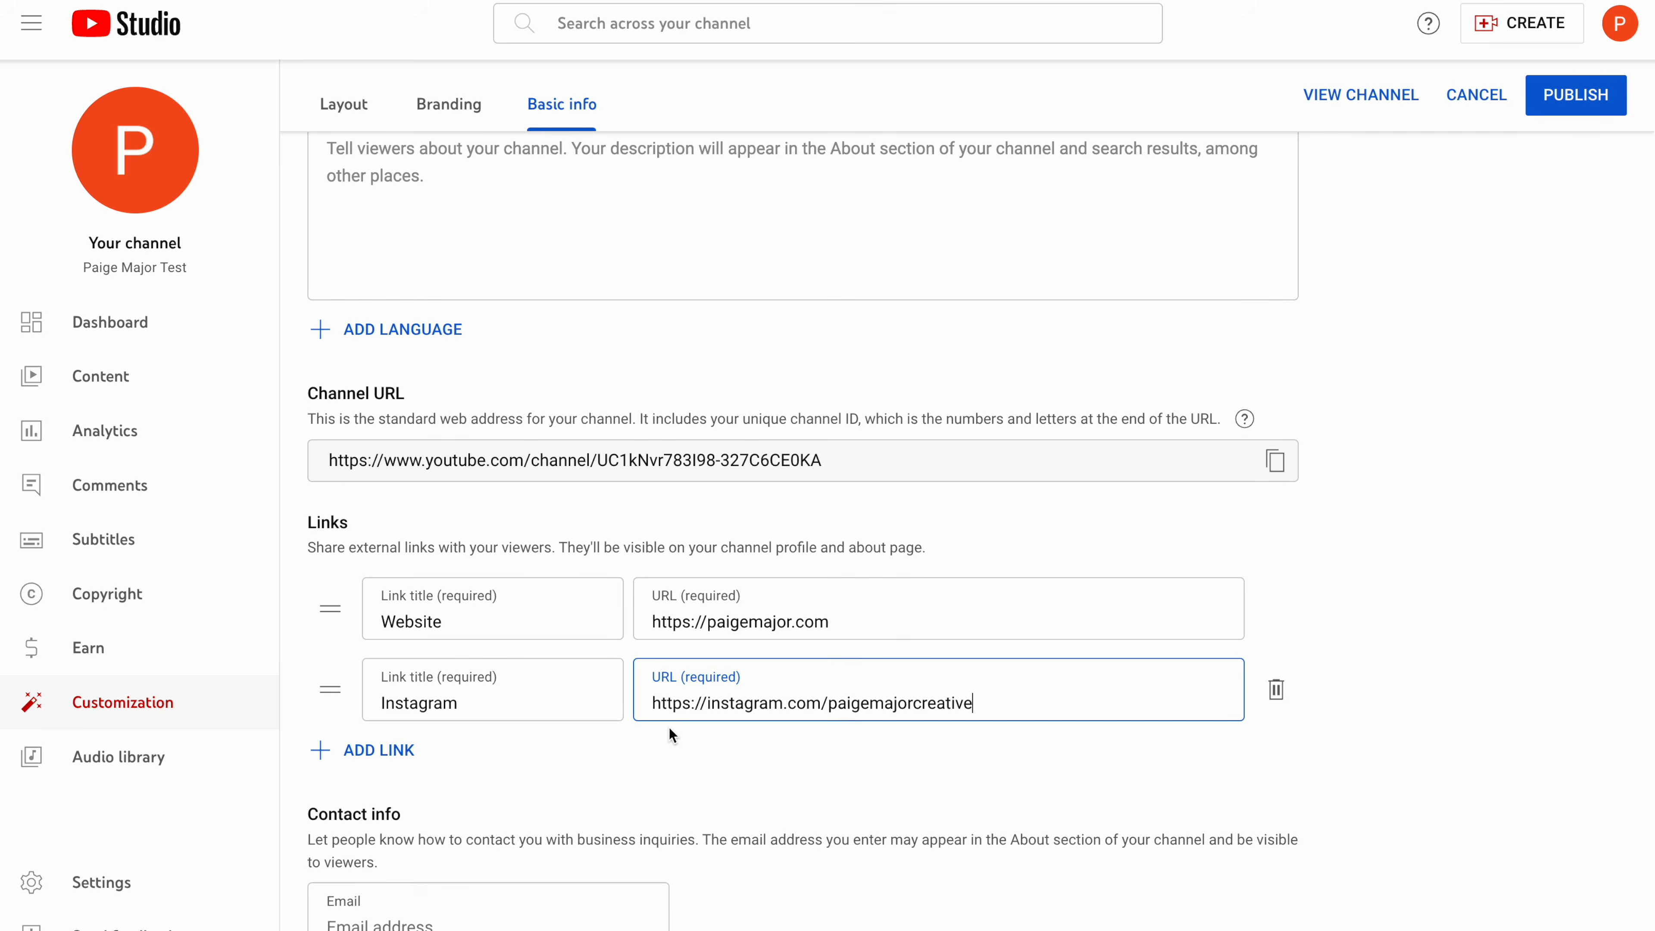
{"action": "left_click", "coordinate": [657, 750]}
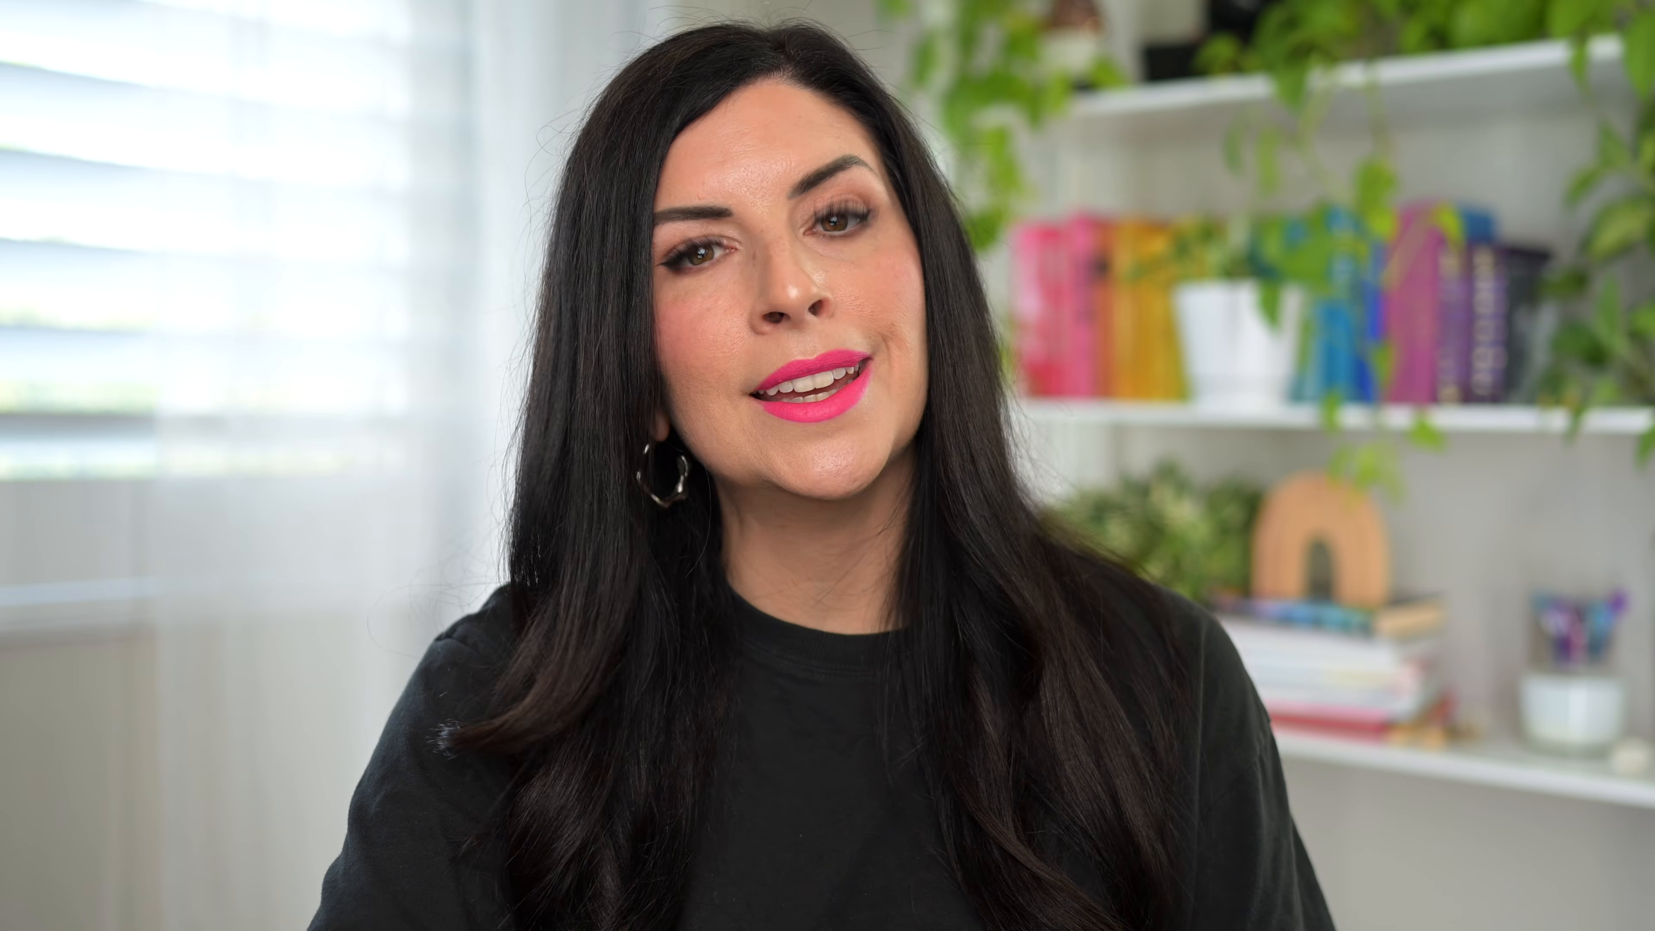